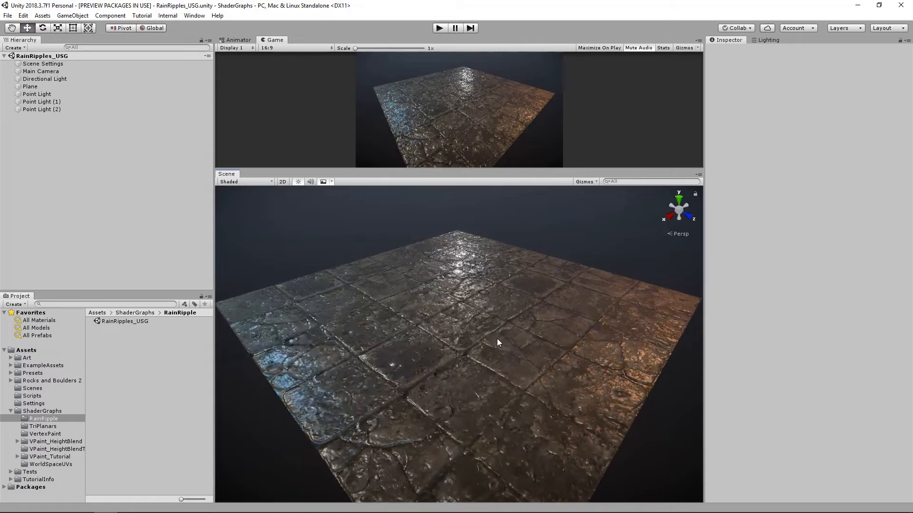
Delete the existing textured plane from the scene and add a new default 3D plane in its place.
alt+drag(510, 324, 477, 287)
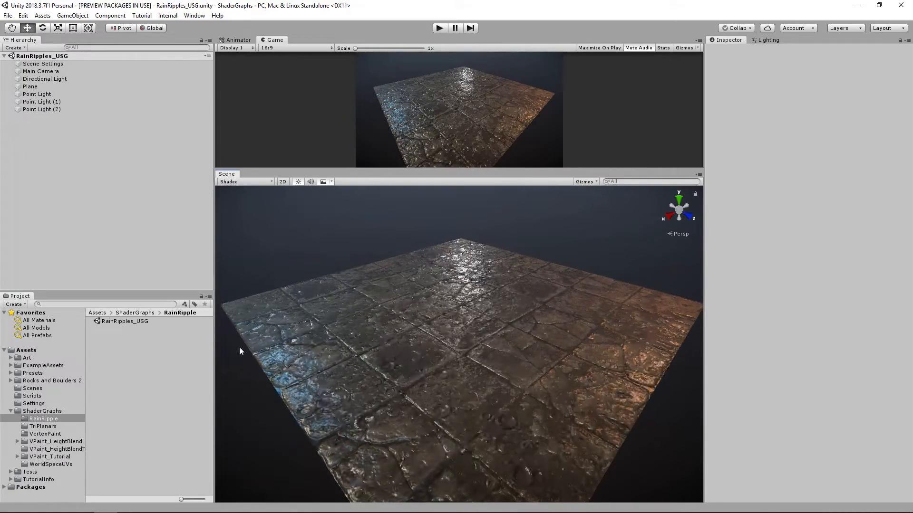
click(67, 87)
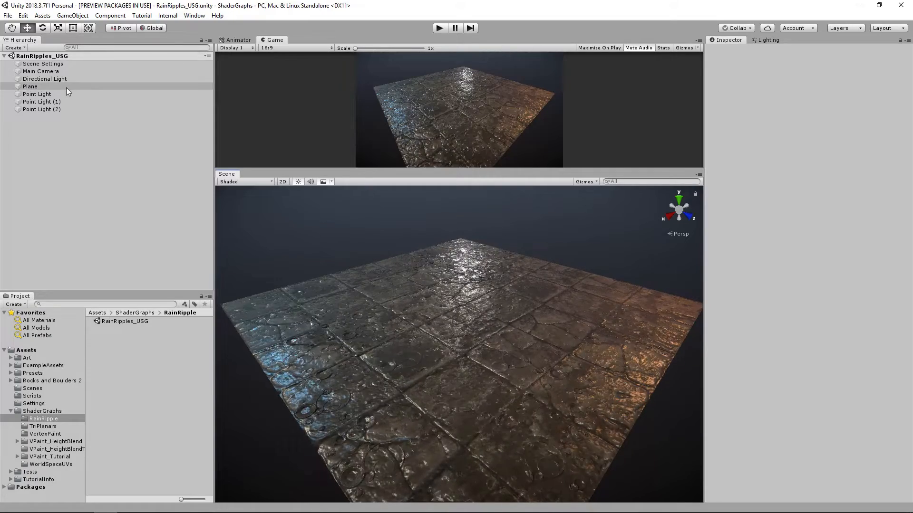
key(Delete)
right_click(96, 147)
mouse_move(150, 223)
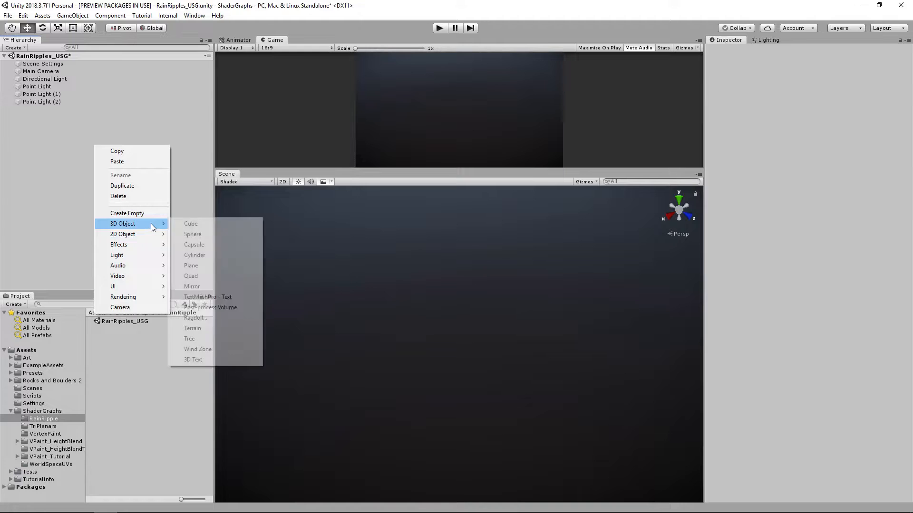
click(186, 277)
alt+right_drag(480, 271, 490, 280)
alt+drag(490, 280, 314, 304)
alt+drag(614, 316, 513, 316)
Create a PBR Graph shader named RainRipples in the RainRipple folder.
right_click(129, 345)
mouse_move(235, 126)
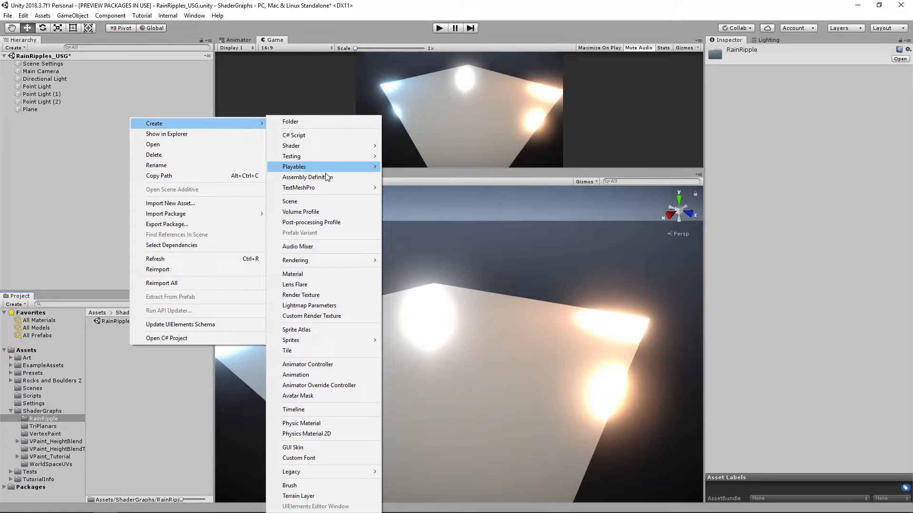
mouse_move(332, 144)
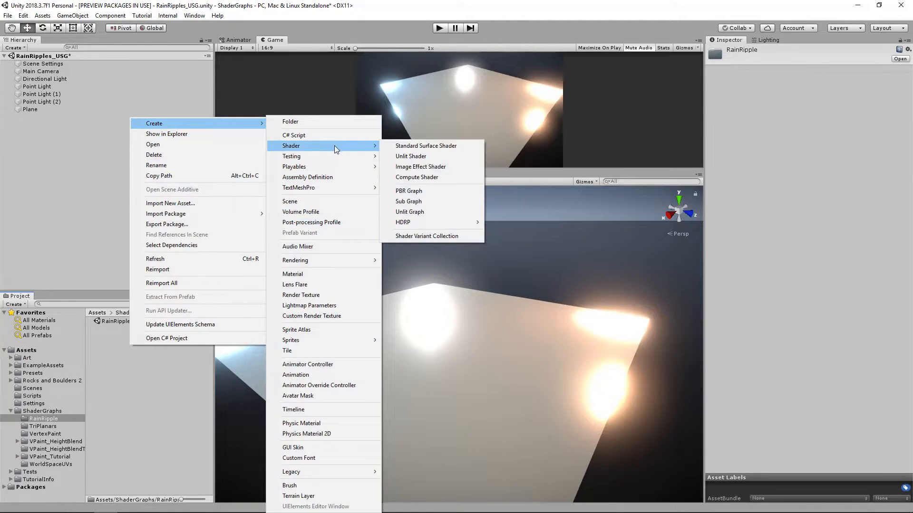
click(412, 192)
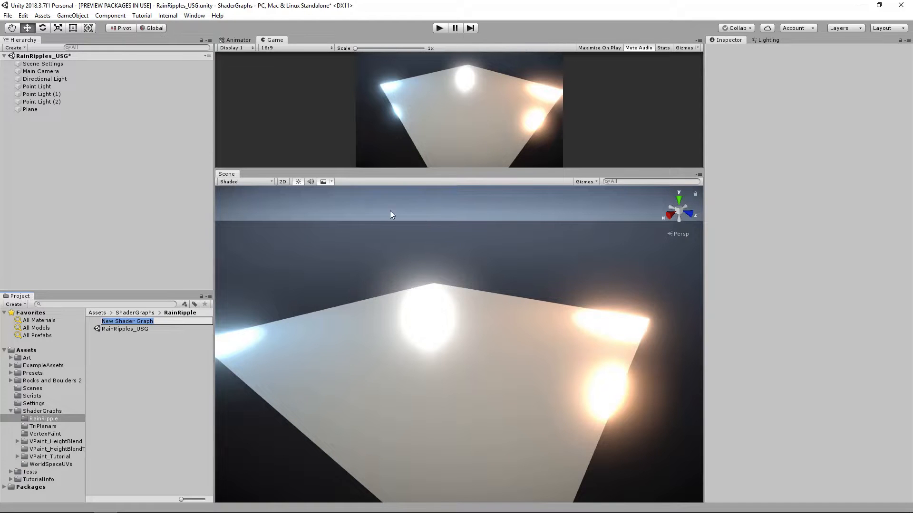
text(RainRipples)
key(Return)
Open the RainRipples shader graph in an enlarged window and move the PBR Master node and blackboard aside to free working space.
double_click(117, 322)
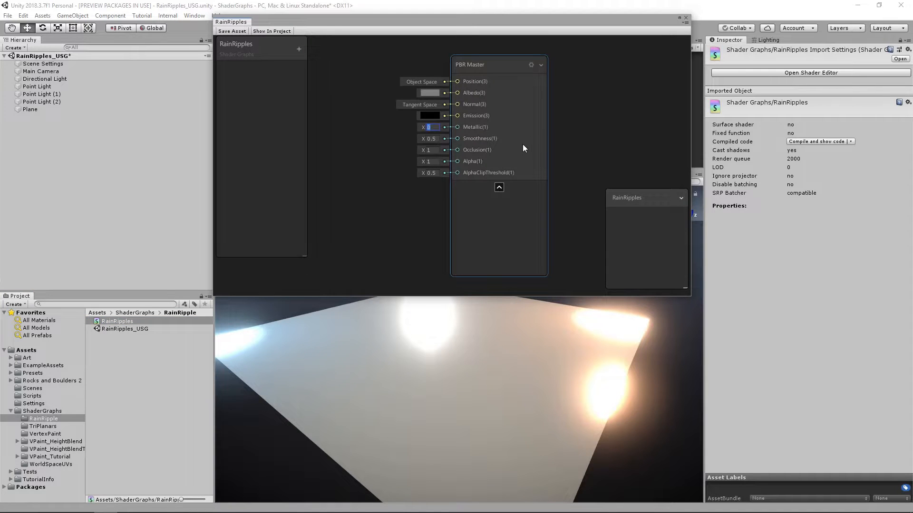
drag(690, 296, 772, 363)
drag(490, 68, 662, 130)
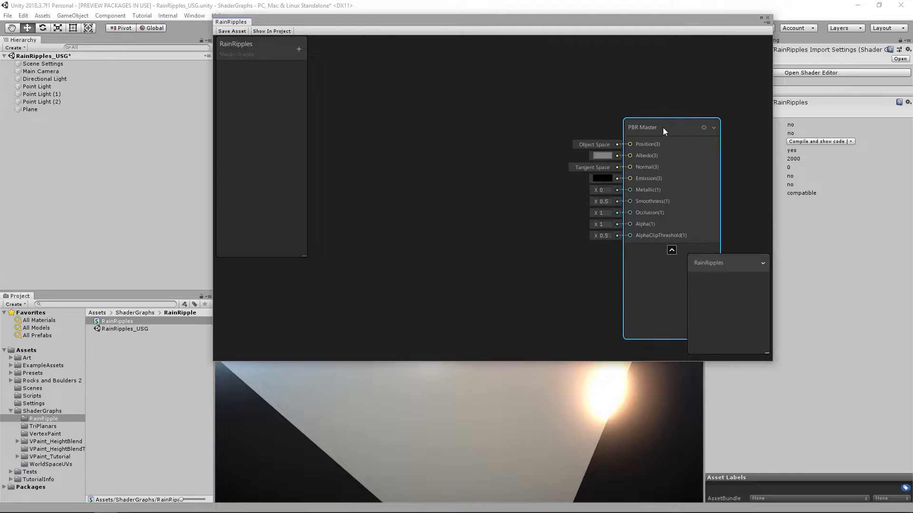
scroll(475, 133, down, 3)
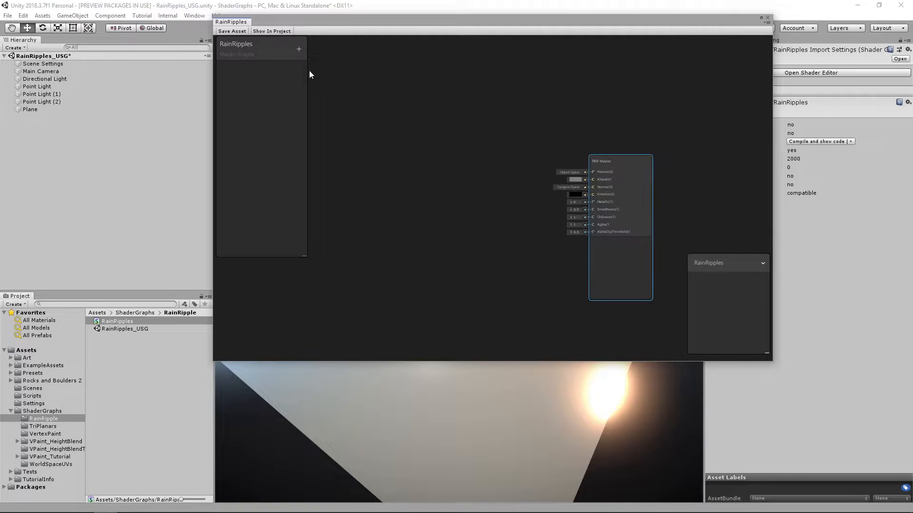
drag(308, 75, 434, 101)
drag(564, 78, 720, 52)
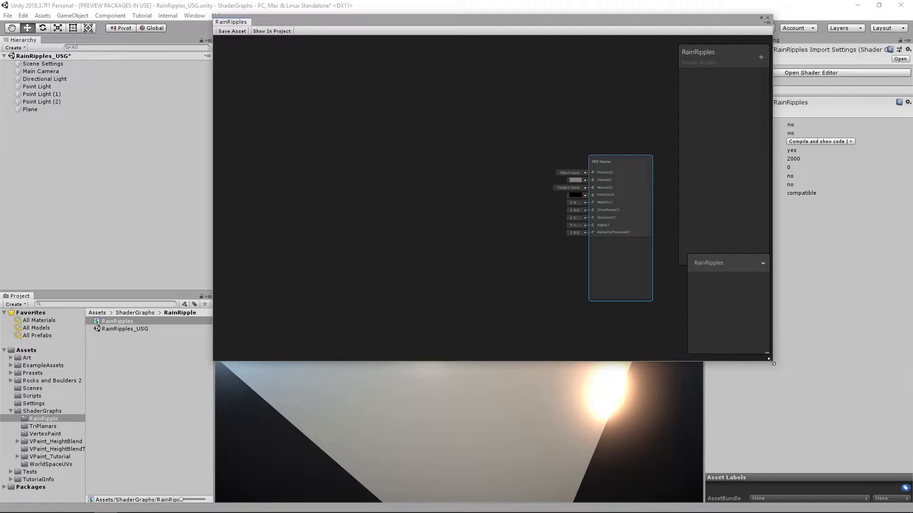
drag(769, 360, 784, 392)
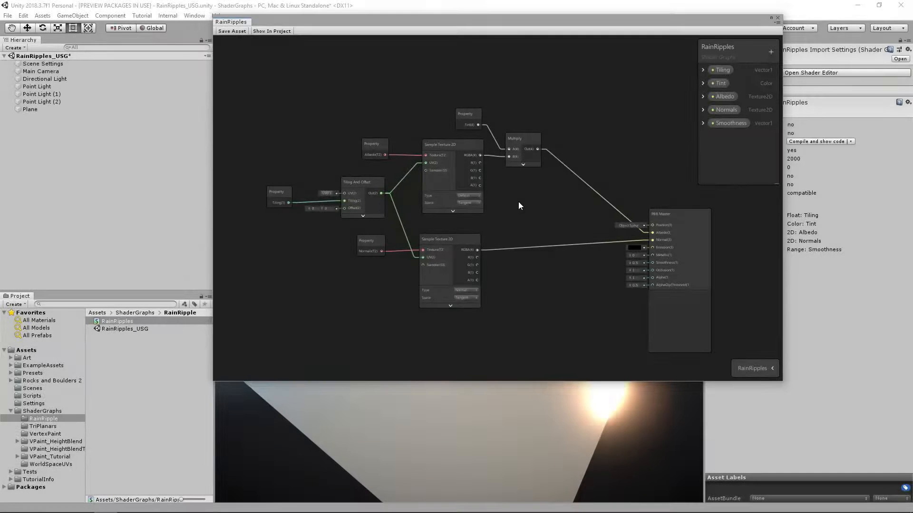
Examine how the Tiling, Tint, Albedo and Normals properties connect through the texture samples and Multiply node to the PBR Master.
scroll(352, 185, up, 3)
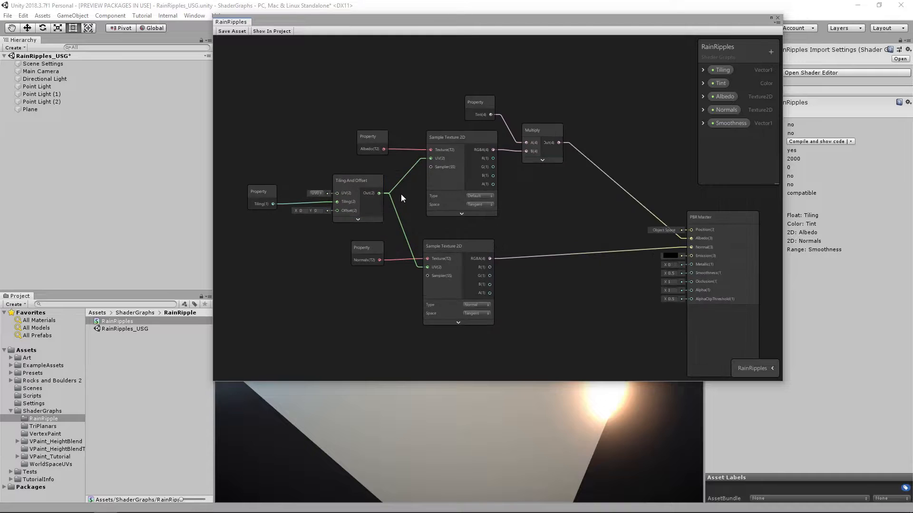
click(587, 126)
drag(587, 127, 589, 124)
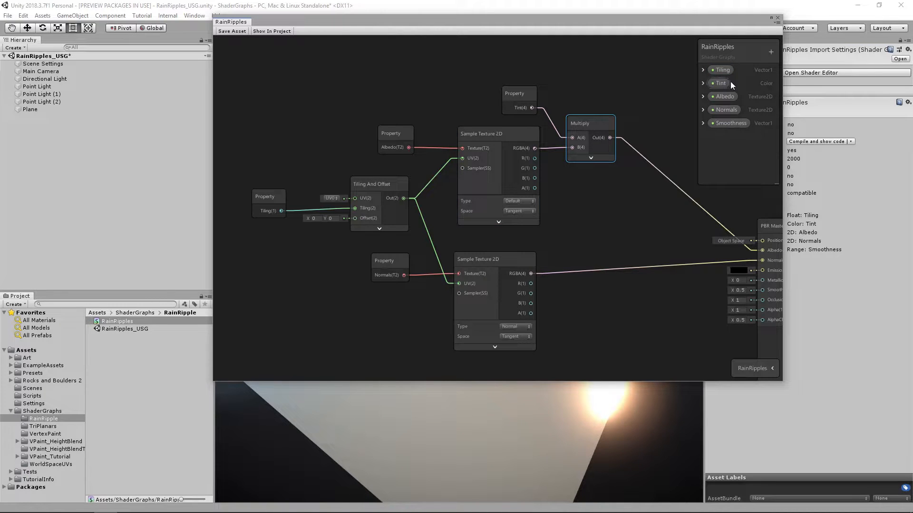
drag(515, 134, 516, 135)
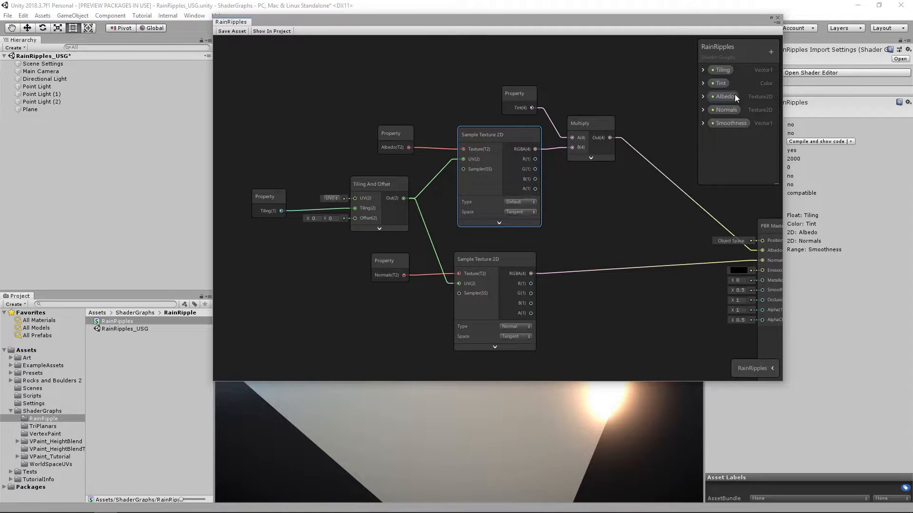
drag(494, 135, 491, 133)
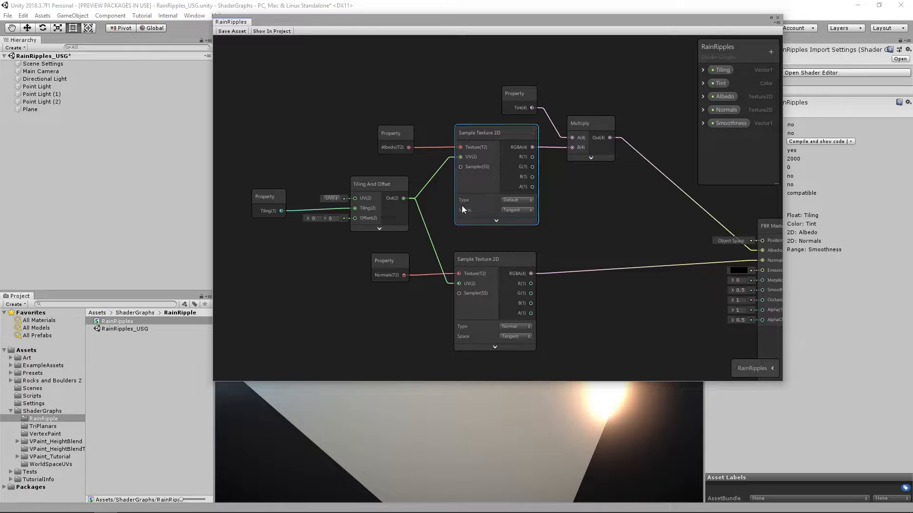
scroll(547, 191, down, 2)
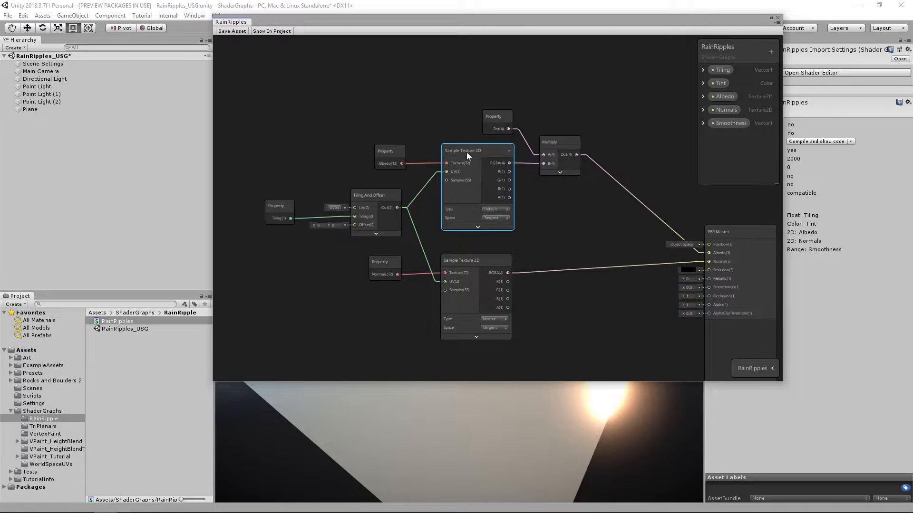
drag(496, 117, 490, 112)
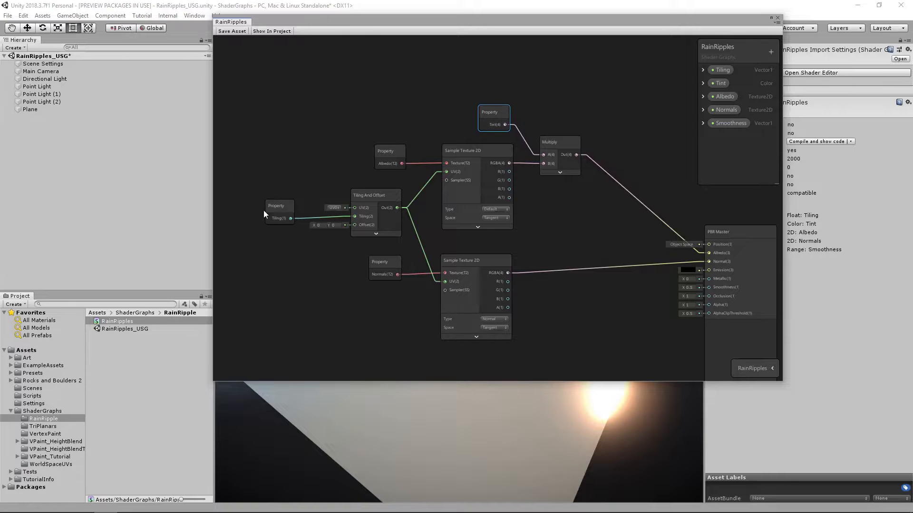
drag(282, 206, 292, 203)
drag(369, 198, 370, 199)
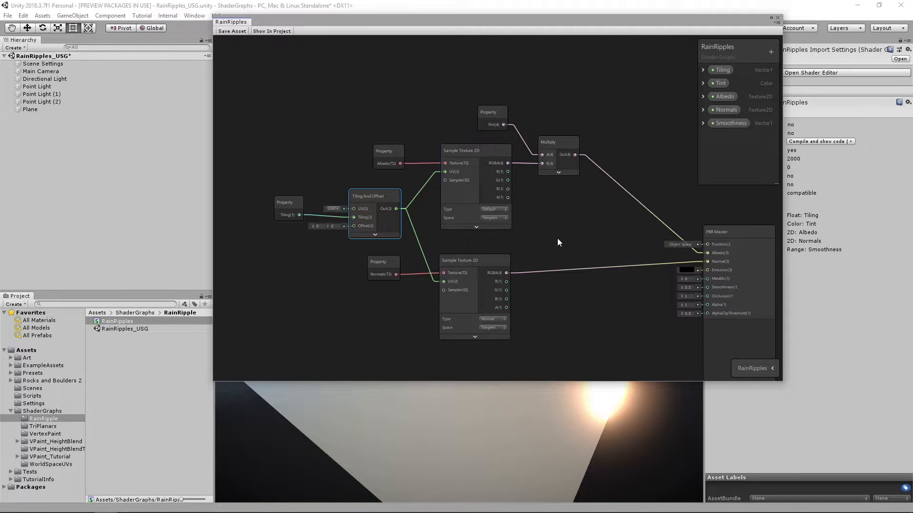
middle_drag(557, 238, 543, 237)
middle_drag(493, 262, 511, 236)
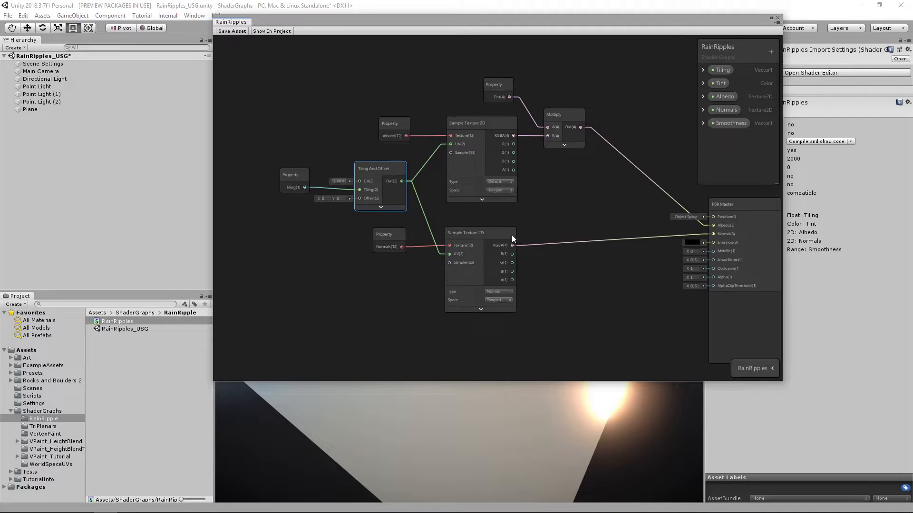
Create a material from the RainRipples shader graph and apply it to the plane.
right_click(119, 323)
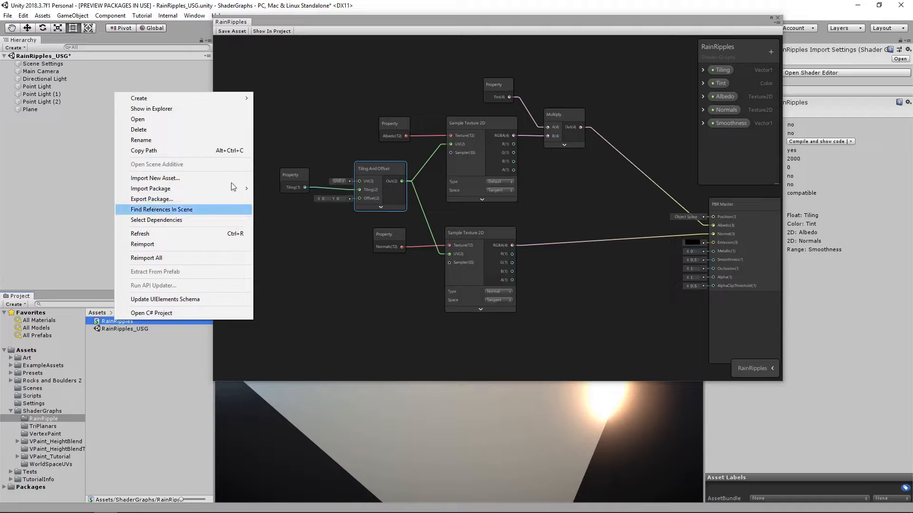
mouse_move(195, 103)
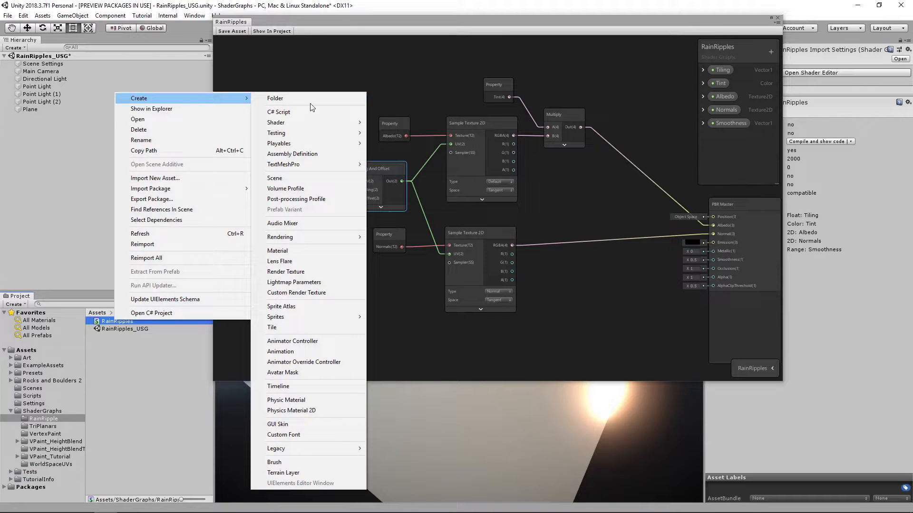
click(294, 252)
key(Return)
drag(112, 336, 488, 408)
drag(712, 86, 692, 86)
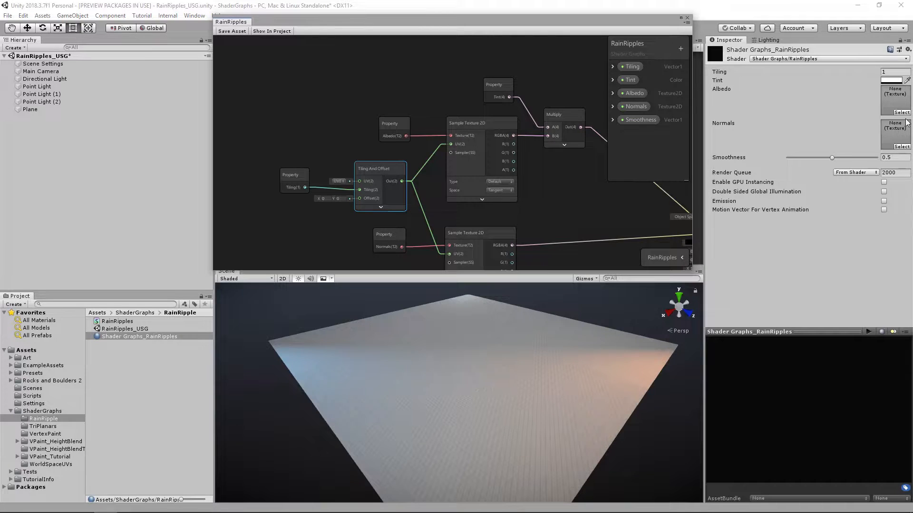
Assign the FloorTile colour texture to the material's Albedo and the FloorTile normal map to its Normals.
click(901, 113)
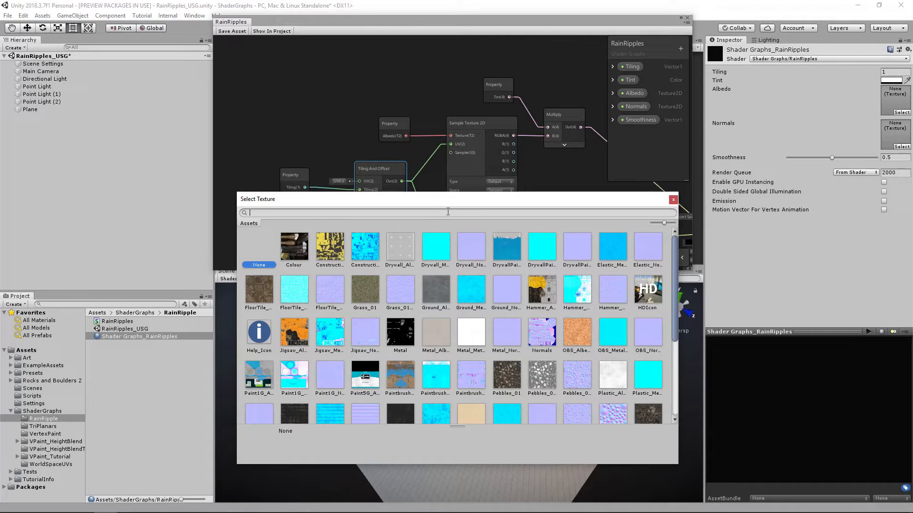
text(floor)
double_click(293, 246)
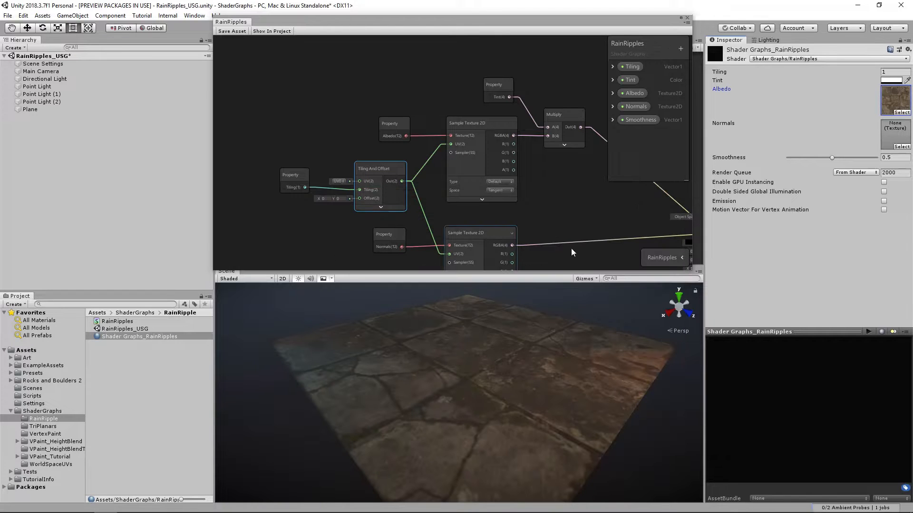
click(902, 147)
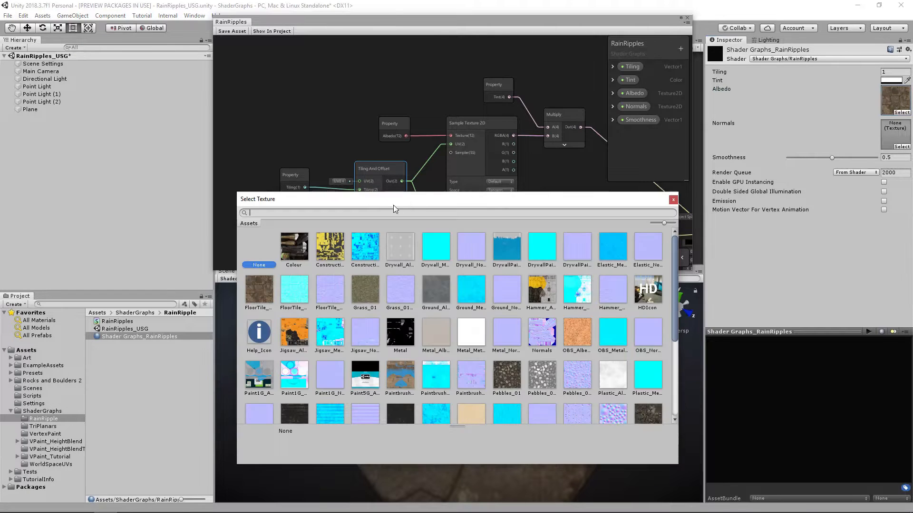
text(floor)
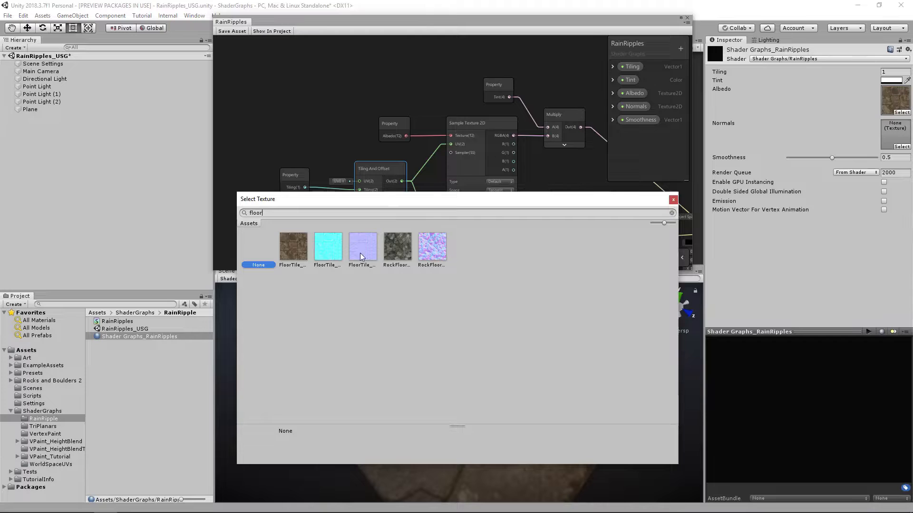
click(363, 246)
double_click(361, 247)
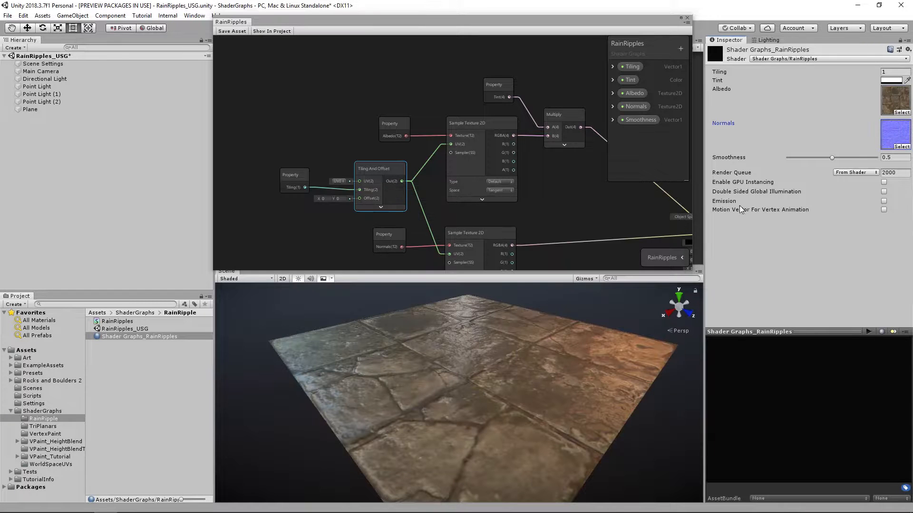
Set the material's Tiling to 2 and raise its Smoothness to about 0.8.
click(893, 72)
text(2)
alt+drag(496, 330, 557, 310)
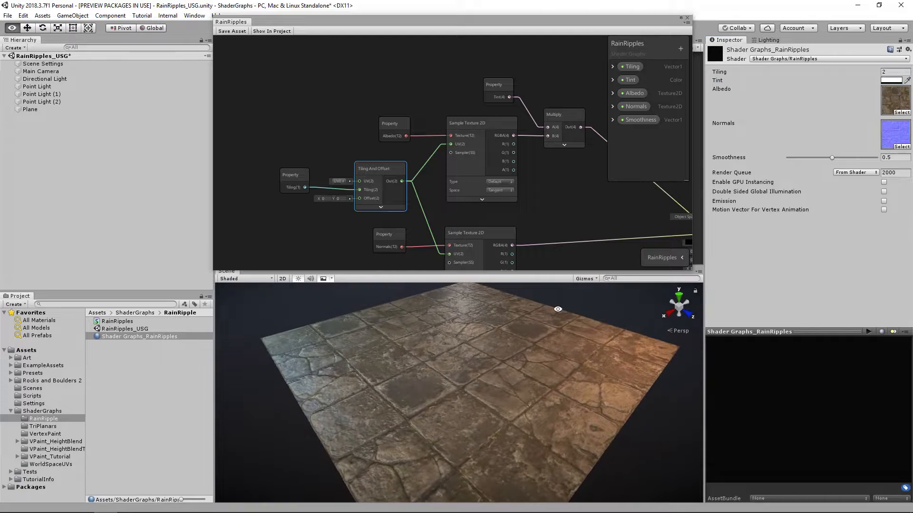
drag(831, 157, 859, 158)
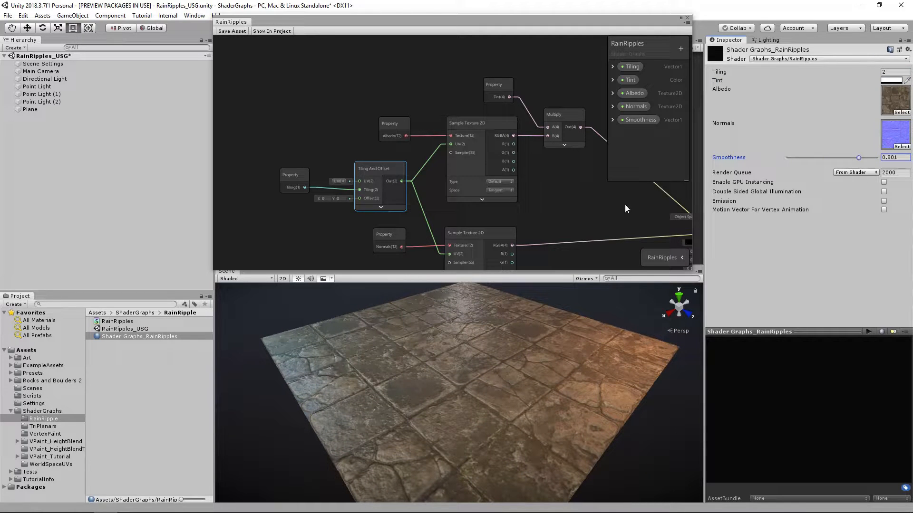
Add the Smoothness property to the graph, feed it into the PBR Master's Smoothness input, and set the material's Smoothness to about 0.667.
middle_drag(625, 204, 400, 137)
middle_drag(553, 185, 575, 140)
drag(641, 119, 512, 148)
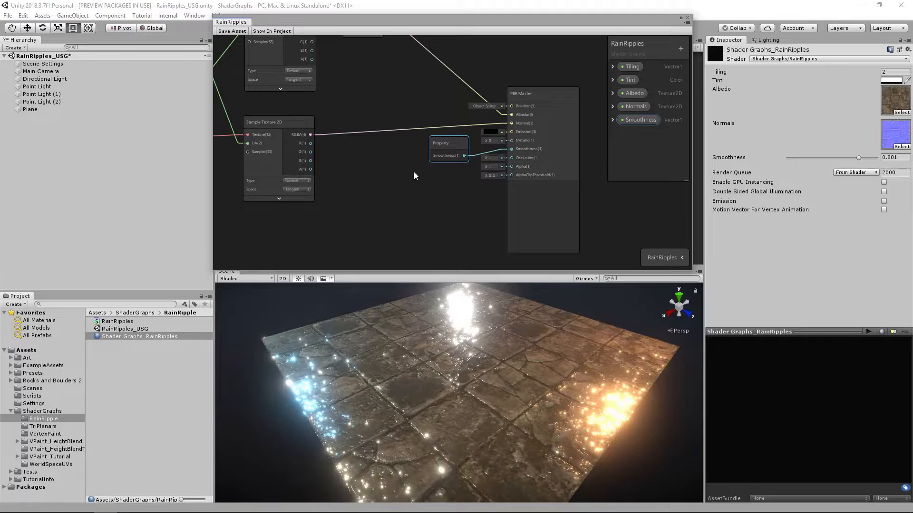
mouse_move(859, 157)
mouse_down()
mouse_move(836, 155)
mouse_move(863, 156)
mouse_move(838, 157)
mouse_move(864, 155)
mouse_move(846, 155)
mouse_up()
middle_drag(520, 310, 526, 318)
scroll(526, 318, down, 5)
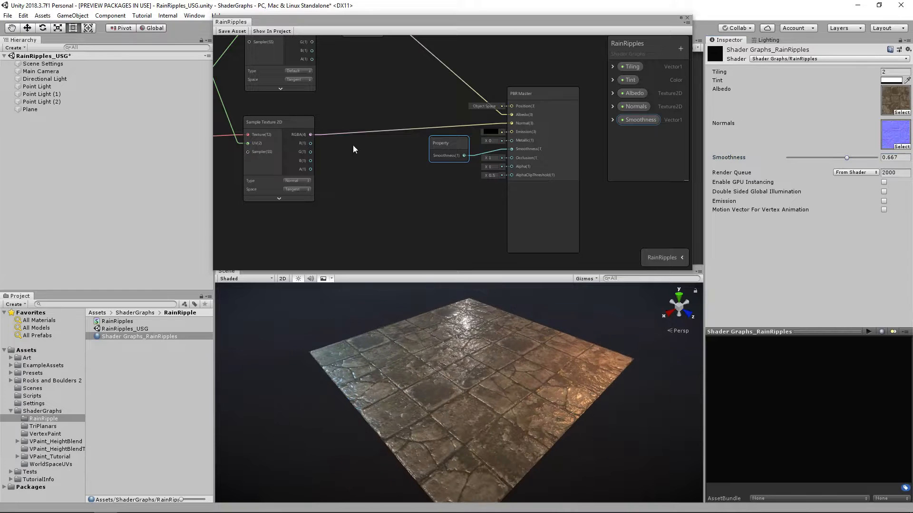
Select the tiling, tint, albedo and normal nodes as a group and shift them slightly closer to the PBR Master node.
scroll(304, 114, down, 3)
middle_drag(300, 110, 464, 178)
scroll(461, 170, up, 1)
drag(279, 85, 547, 260)
drag(510, 101, 538, 97)
click(344, 199)
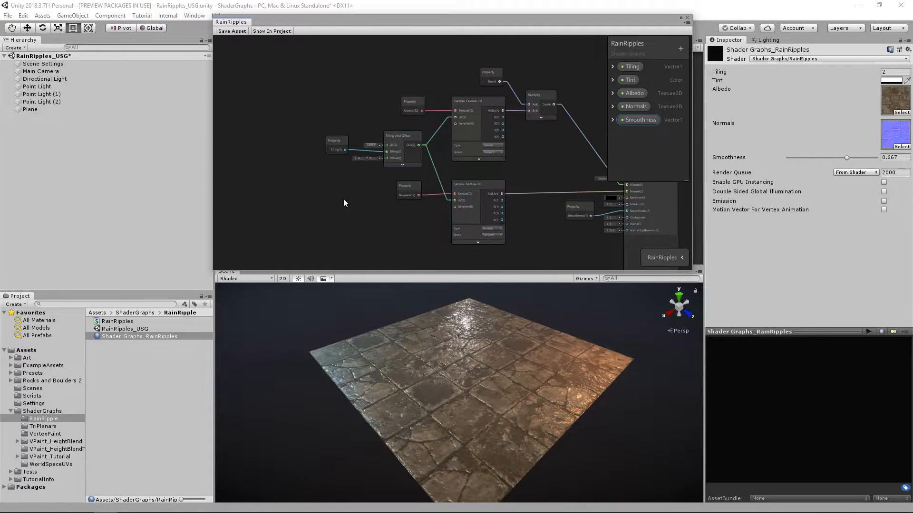
Add a Flipbook node in the empty graph area ahead of the Tiling property node.
middle_drag(344, 200, 532, 179)
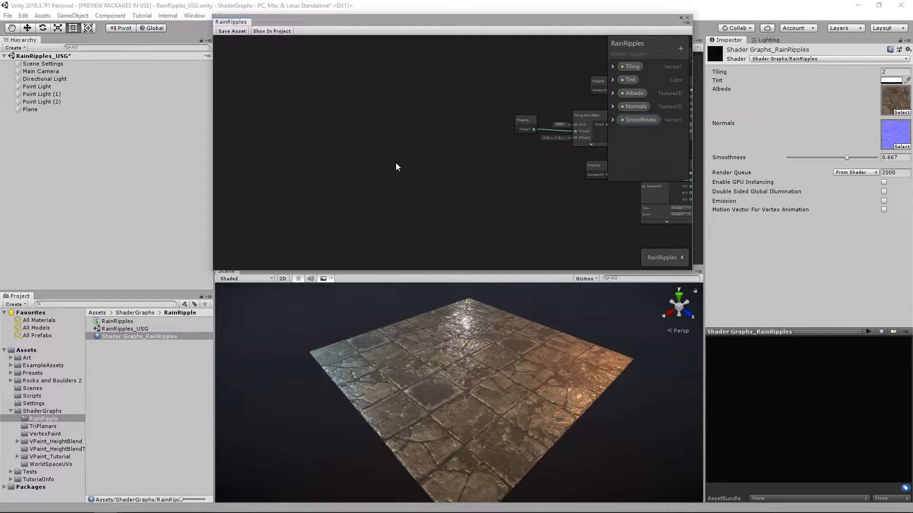
middle_drag(394, 165, 455, 167)
key(space)
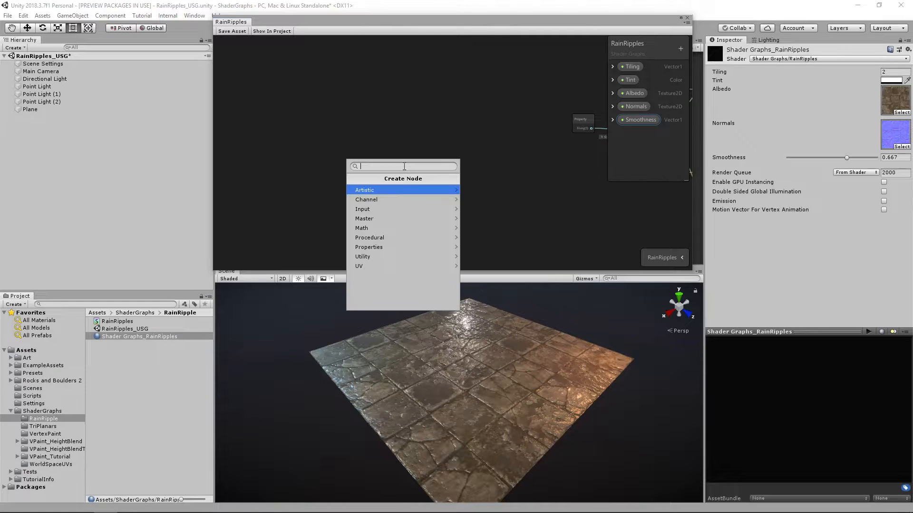
text(flipbook)
click(400, 190)
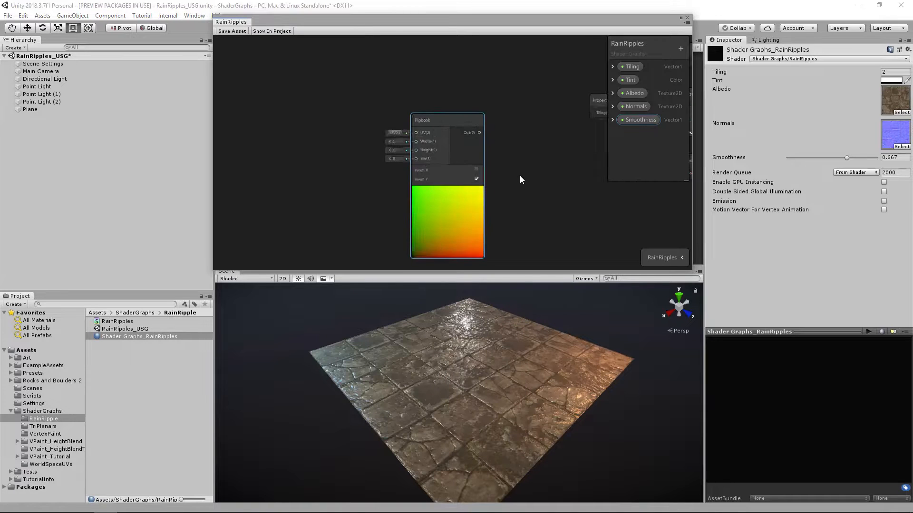
Enlarge the floating shader graph window to give the Flipbook node more empty space around it.
middle_drag(498, 173, 413, 173)
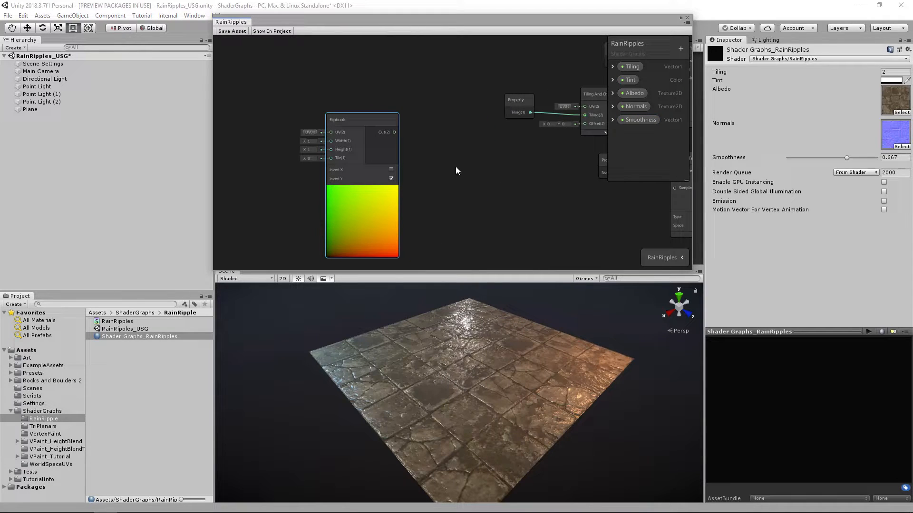
drag(689, 270, 759, 351)
middle_drag(461, 236, 553, 266)
middle_drag(433, 152, 492, 181)
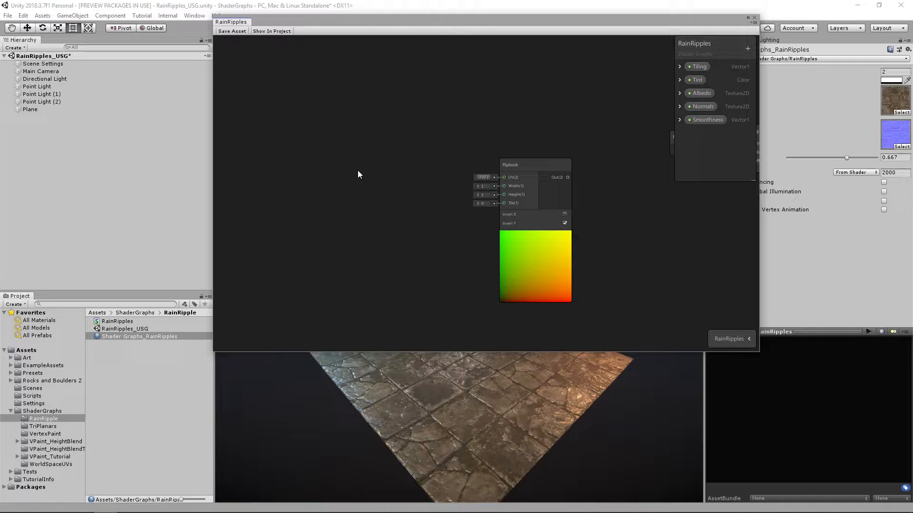
Add a Texture2D property named Ripple Sheet to the graph and collapse its settings.
key(space)
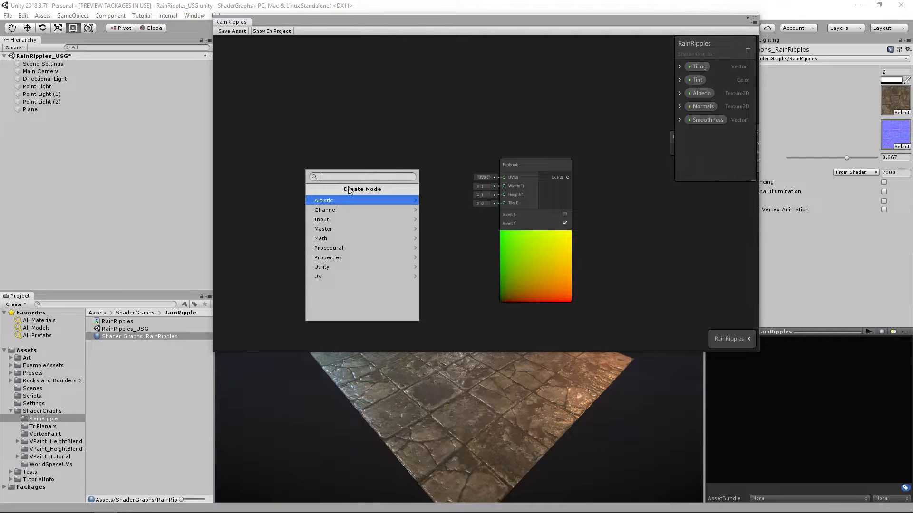
click(748, 48)
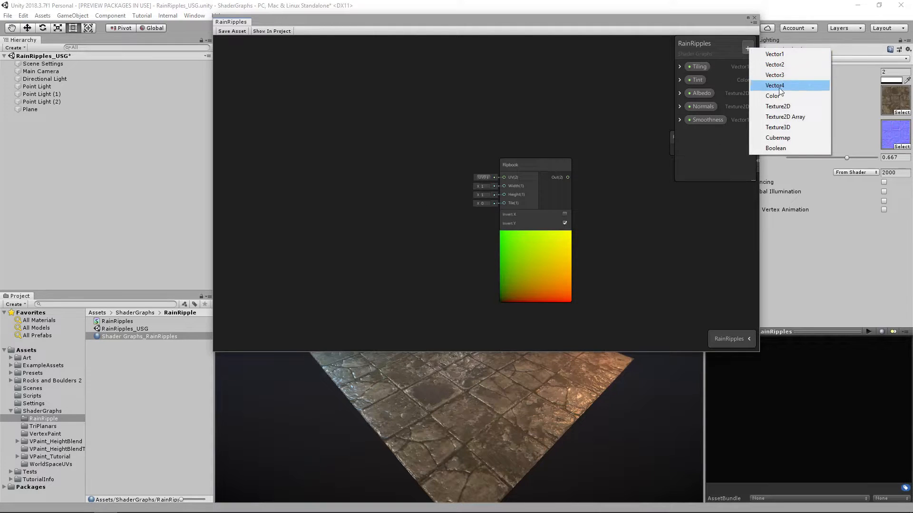
click(780, 106)
text(R)
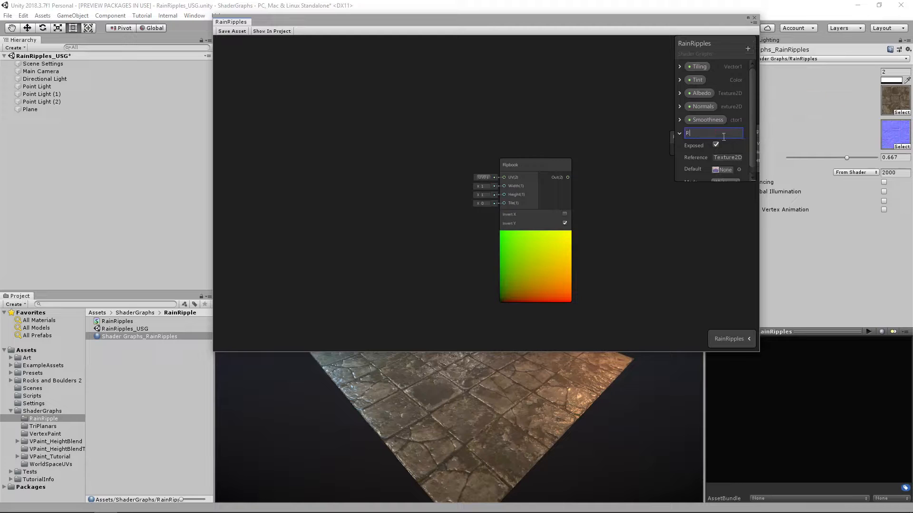
text(ipple Sheet)
key(Return)
click(679, 133)
Place the Ripple Sheet property ahead of the Flipbook node and feed it into a new Sample Texture 2D node with its preview collapsed.
drag(686, 136, 252, 139)
key(space)
text(texture)
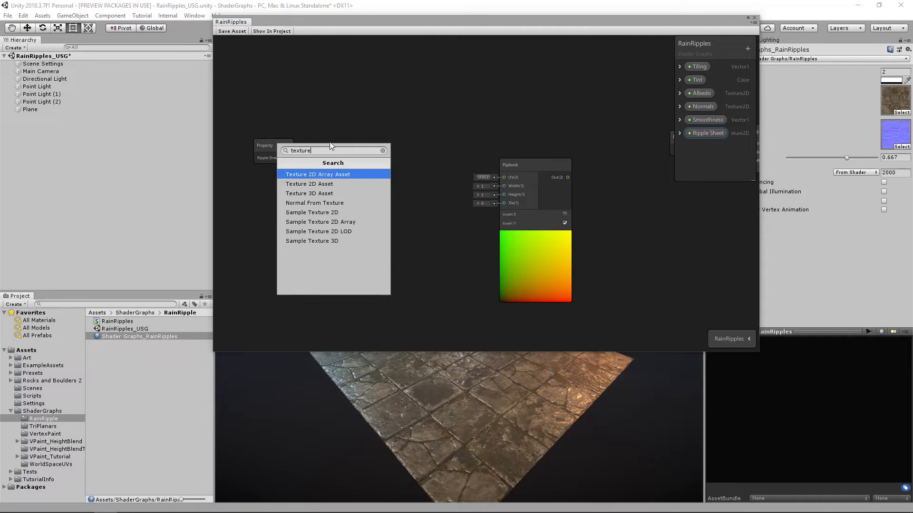
click(336, 212)
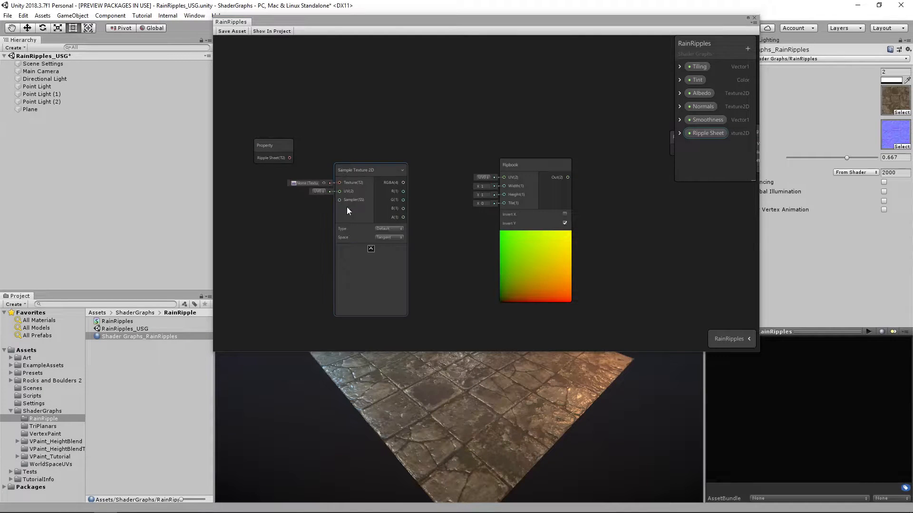
click(371, 249)
drag(350, 175, 354, 158)
drag(289, 158, 343, 166)
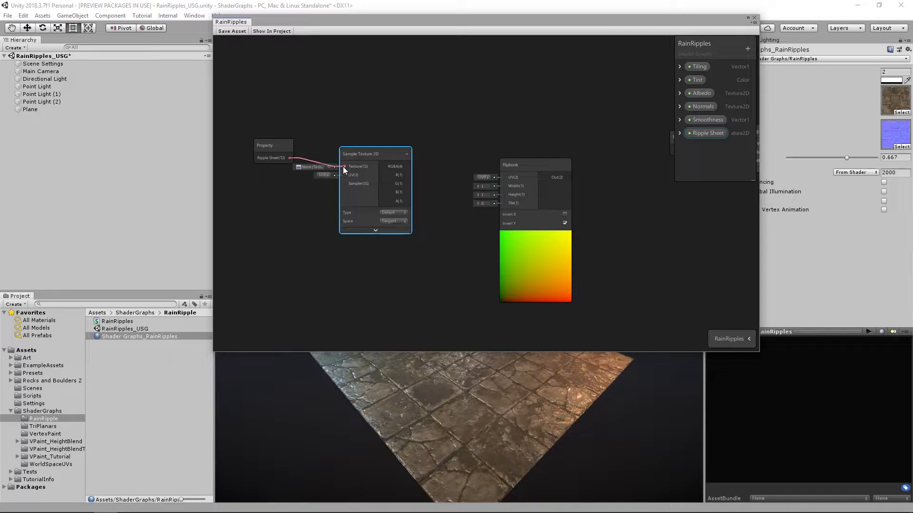
Set the ripple Sample Texture 2D type to Normal and connect its RGBA output to the Flipbook's UV input.
click(385, 212)
click(408, 232)
drag(361, 153, 504, 177)
drag(254, 112, 361, 178)
drag(379, 144, 425, 127)
click(349, 121)
Select the tiling, tint, albedo and normal nodes together and shift them upward to clear space before the PBR Master.
middle_drag(555, 186, 375, 197)
scroll(389, 199, down, 3)
middle_drag(586, 184, 472, 179)
drag(361, 100, 534, 226)
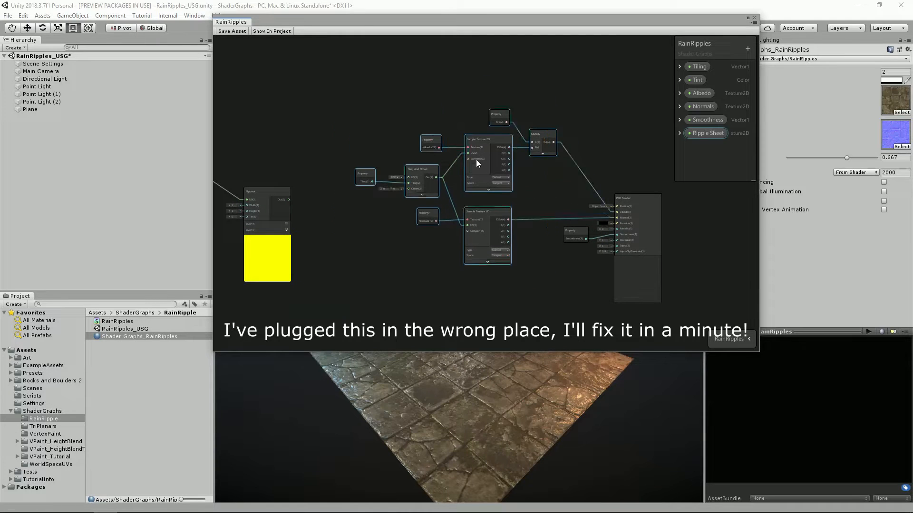
drag(476, 167, 458, 101)
Add a Normal Blend node taking the floor normals in A and the Flipbook output in B, and feed it into the PBR Master's Normal.
click(334, 221)
drag(289, 199, 616, 223)
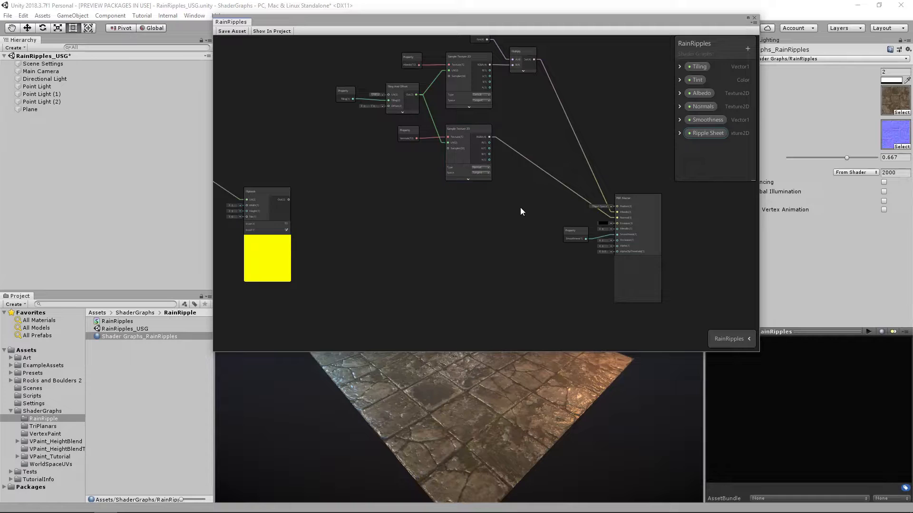
key(space)
text(normal)
key(Return)
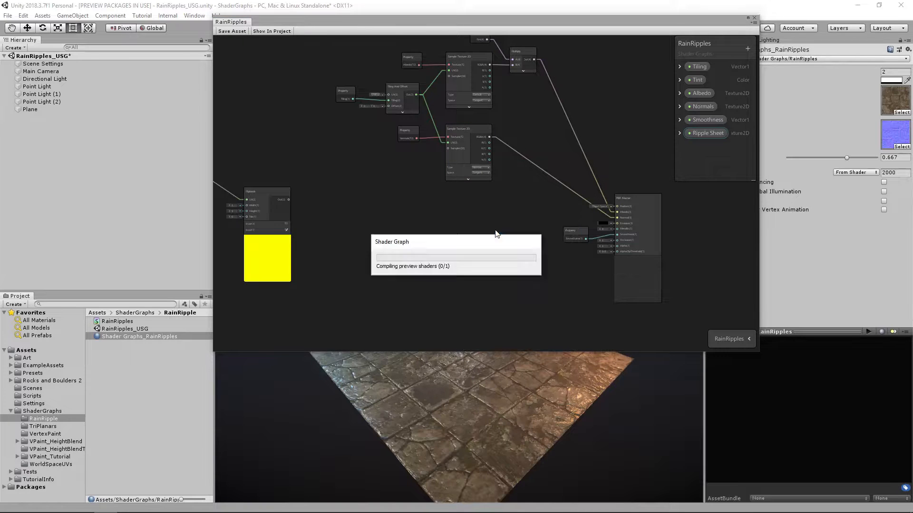
drag(489, 137, 515, 212)
drag(288, 200, 607, 219)
drag(533, 218, 657, 226)
scroll(584, 210, up, 5)
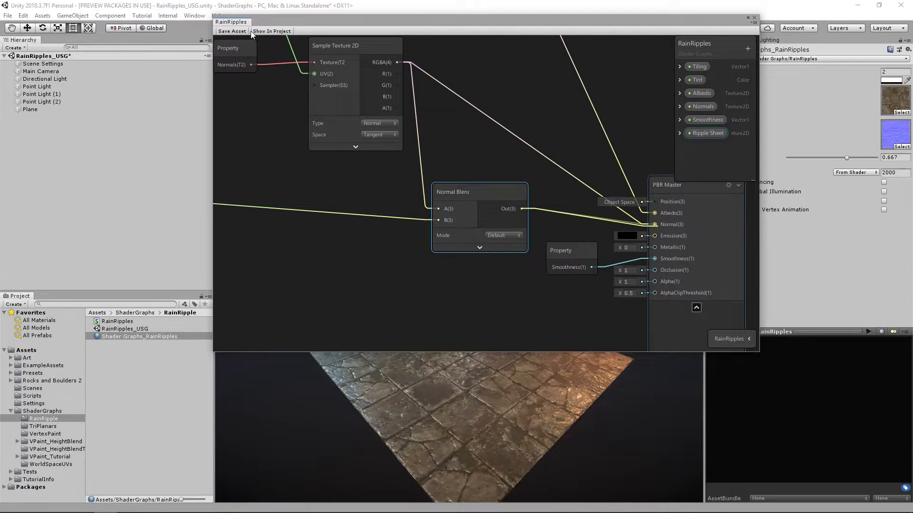
Save the shader asset and assign the PolyToots_RippleSheet texture to the material's Ripple Sheet slot.
click(232, 31)
middle_drag(452, 203, 524, 206)
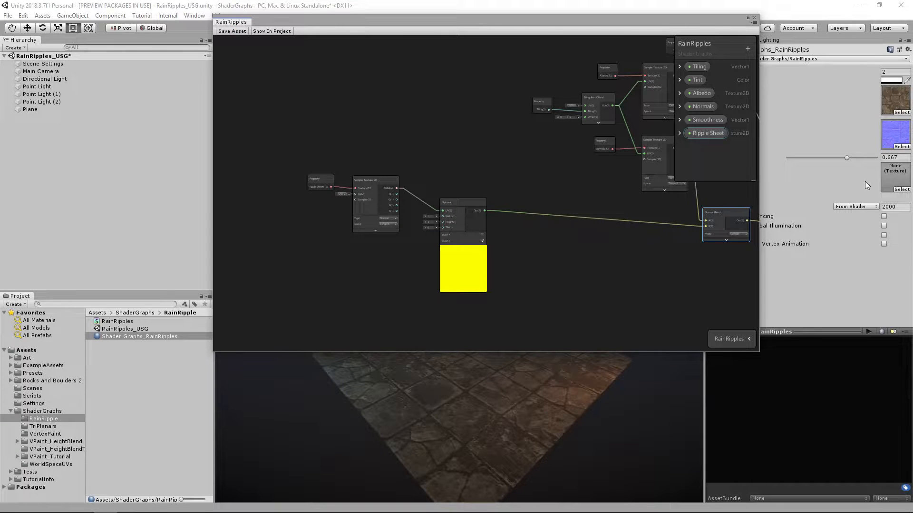
click(901, 189)
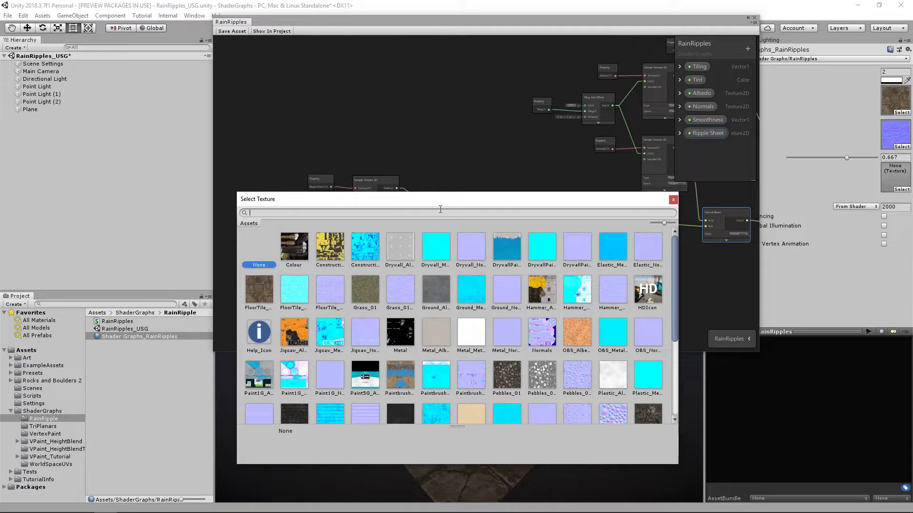
text(rippl)
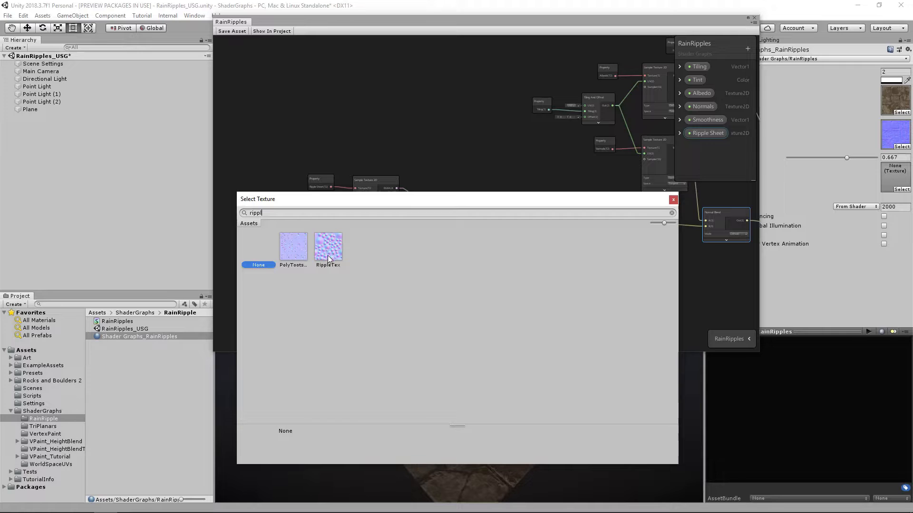
click(294, 249)
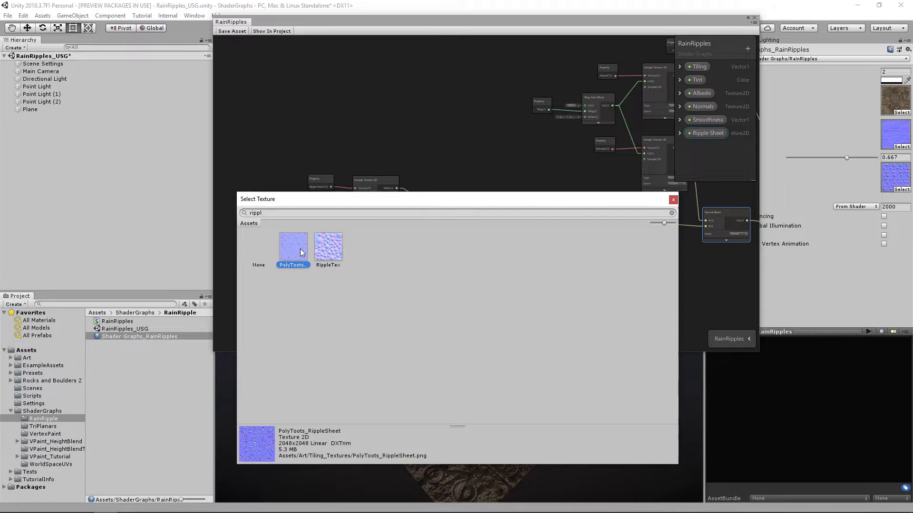
double_click(293, 250)
Inspect the PolyToots_RippleSheet texture in its import settings preview and shorten the graph window to check the floor plane.
double_click(893, 177)
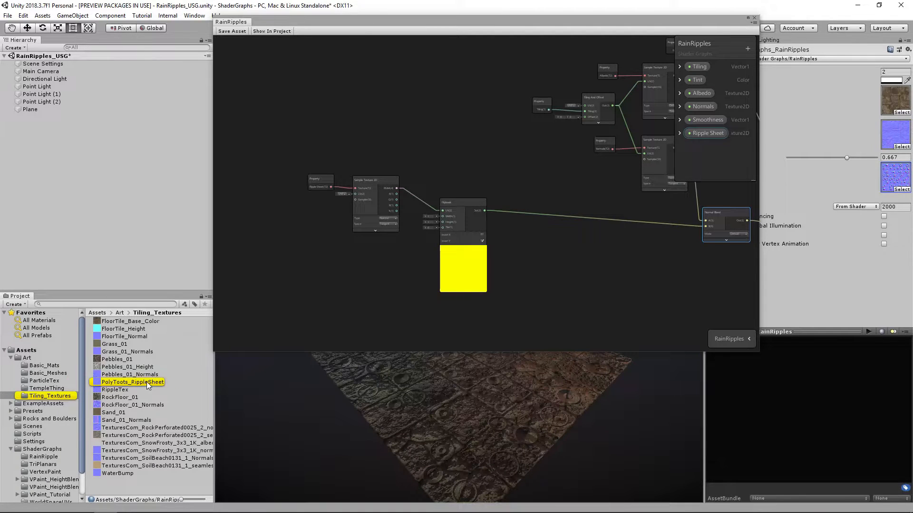
drag(800, 332, 830, 341)
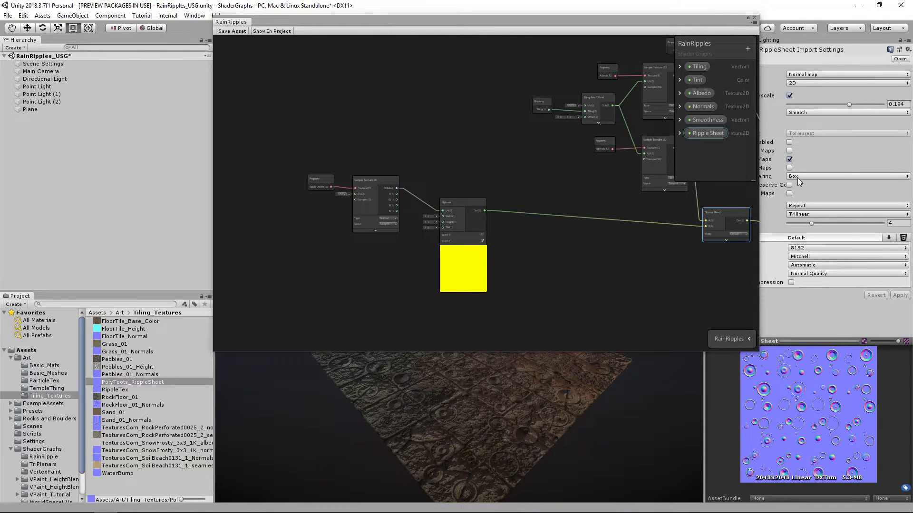
middle_drag(492, 222, 394, 227)
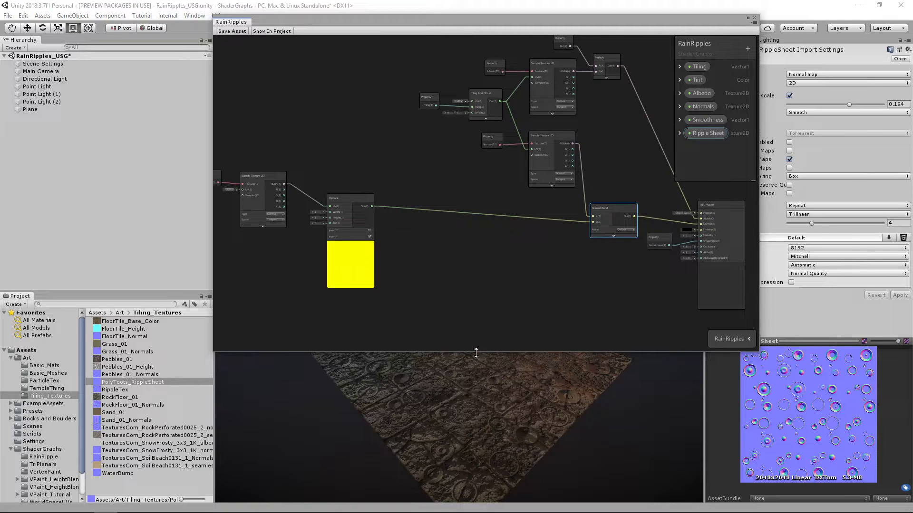
drag(516, 354, 516, 293)
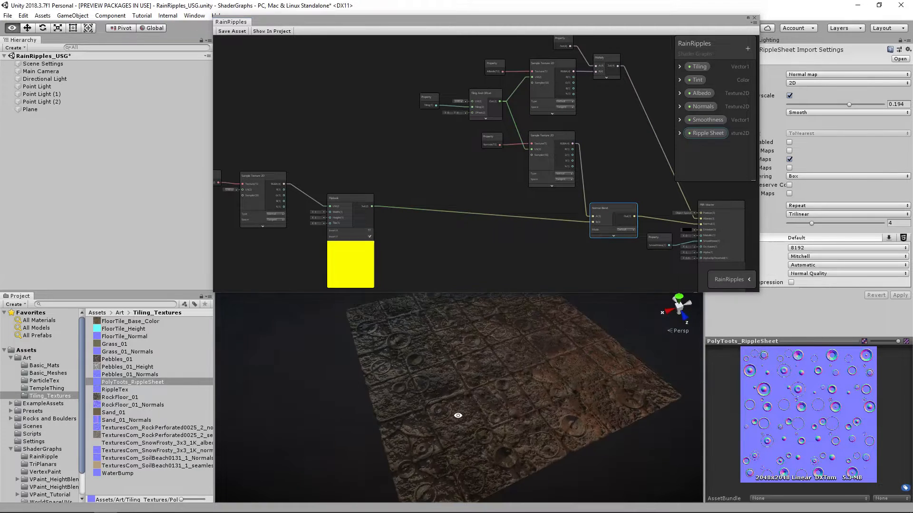
scroll(496, 139, up, 2)
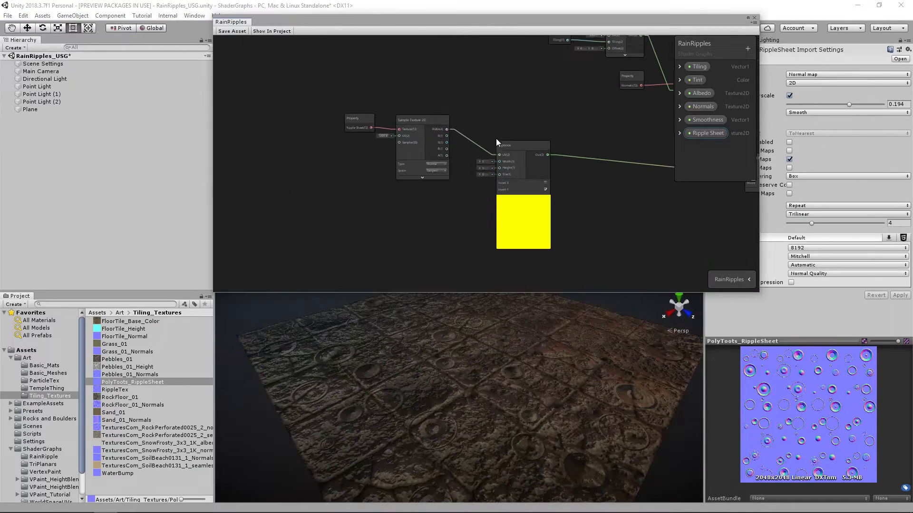
Delete the connection between the ripple Sample Texture 2D node and the Flipbook's UV input.
drag(507, 152, 496, 151)
click(469, 151)
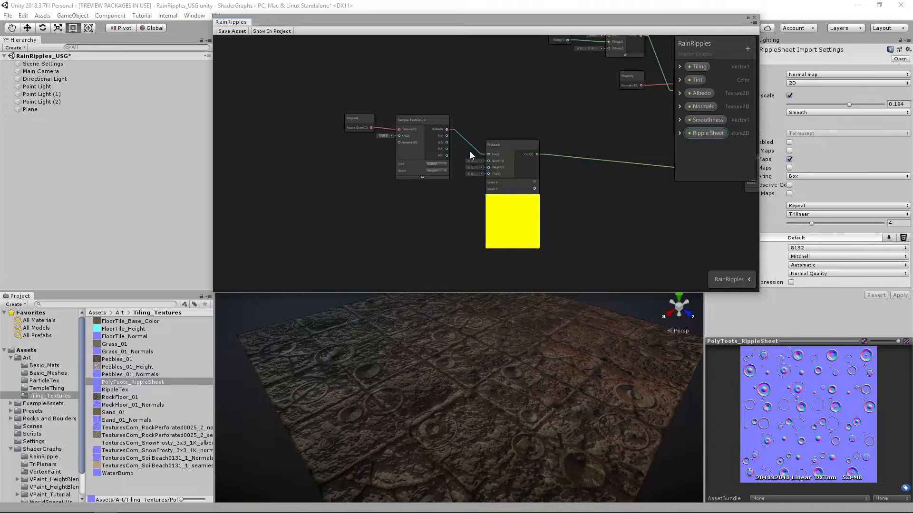
key(Delete)
Move the Ripple Sheet property and its sampler between Flipbook and Normal Blend, and feed the Flipbook output into the sampler's UV.
click(418, 151)
shift+click(371, 118)
drag(403, 118, 632, 152)
middle_drag(531, 149, 418, 146)
drag(418, 146, 517, 173)
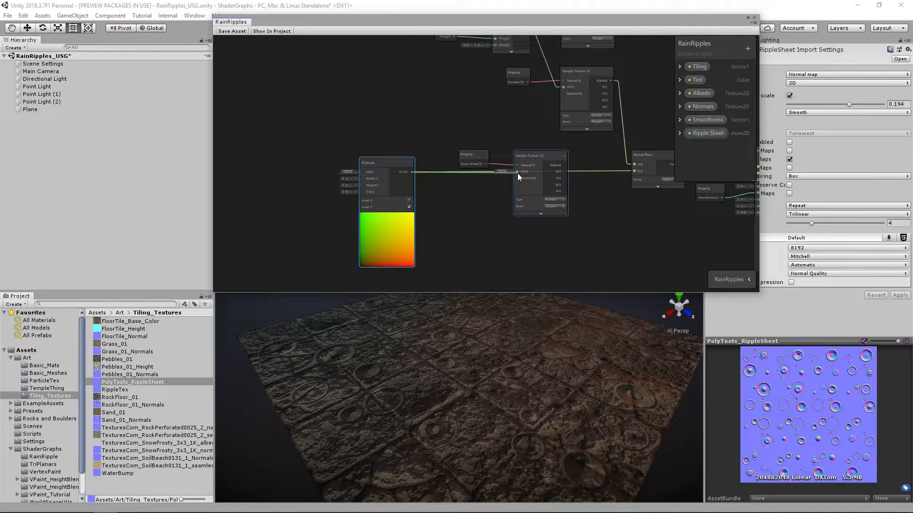
Connect the ripple sampler's RGBA output to the Normal Blend's B input and tidy the surrounding node positions.
middle_drag(539, 155, 430, 171)
drag(412, 170, 605, 180)
drag(390, 161, 378, 192)
drag(331, 163, 322, 156)
drag(400, 202, 604, 179)
middle_drag(437, 197, 535, 205)
drag(464, 198, 443, 180)
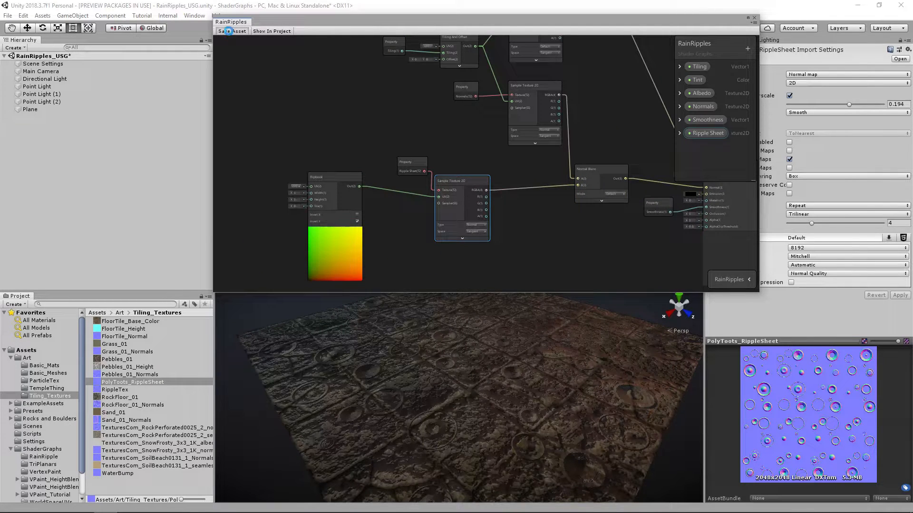
Save the shader asset and inspect the ripple sheet on the floor plane from several angles.
click(229, 31)
alt+drag(441, 343, 456, 415)
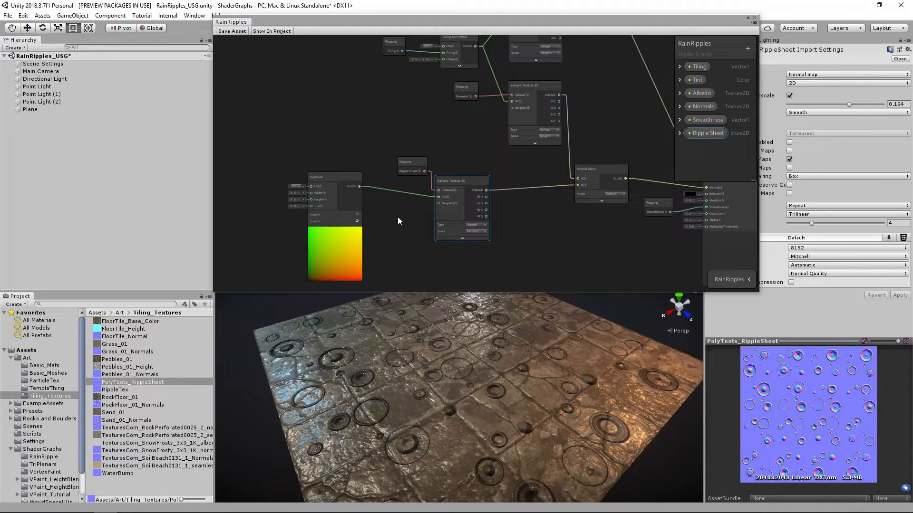
alt+drag(535, 397, 490, 404)
middle_drag(490, 404, 500, 369)
scroll(500, 369, down, 5)
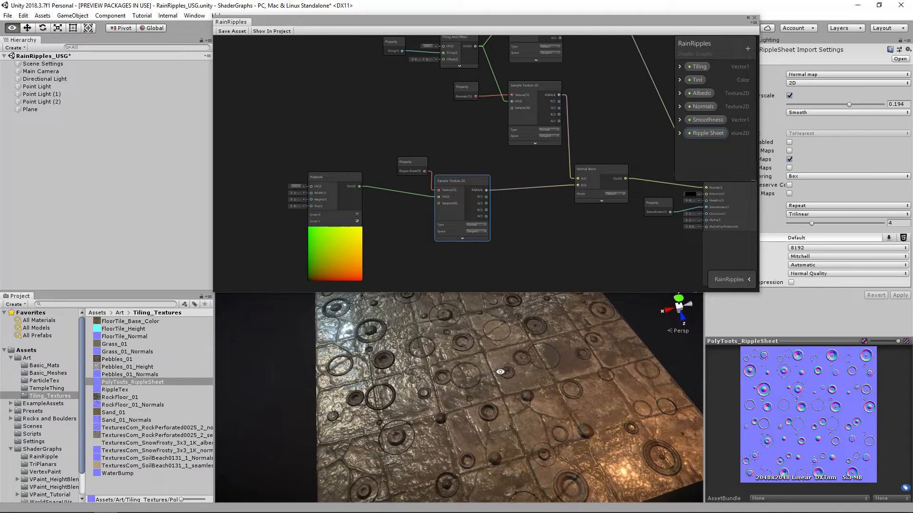
alt+drag(513, 344, 551, 341)
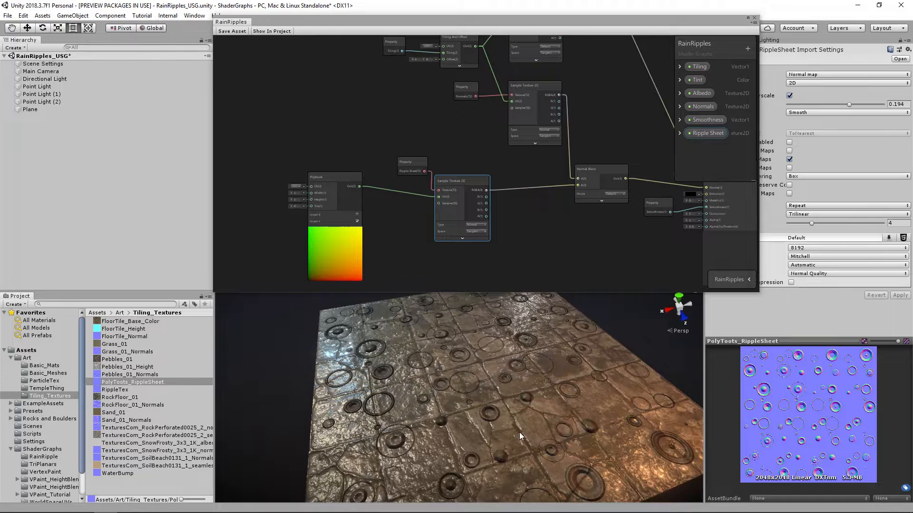
middle_drag(520, 436, 524, 418)
Set the Flipbook node's Width and Height to 4 and save the shader asset.
middle_drag(365, 213, 398, 202)
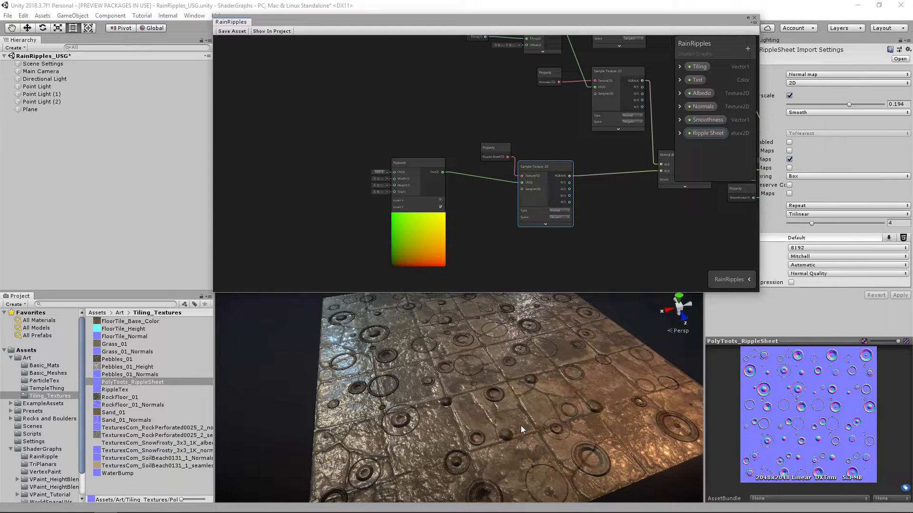
scroll(372, 182, up, 3)
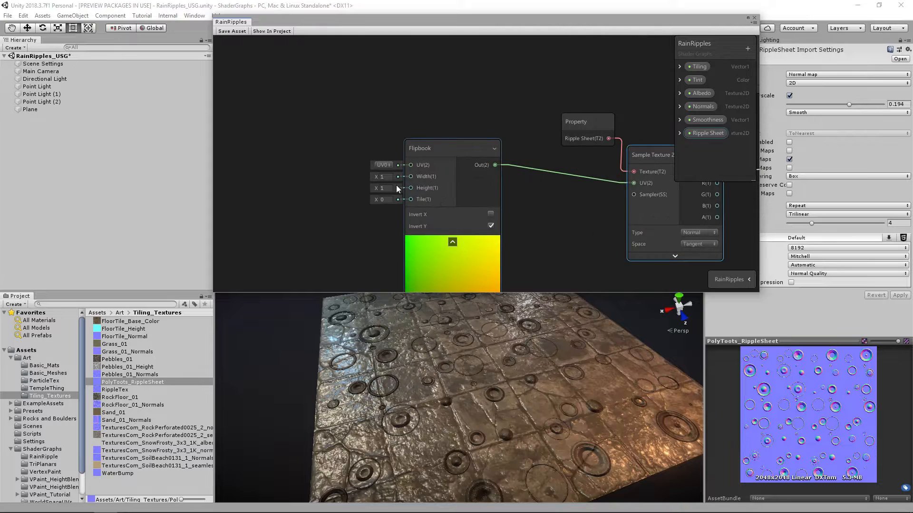
middle_drag(395, 185, 418, 166)
drag(469, 125, 472, 118)
click(411, 151)
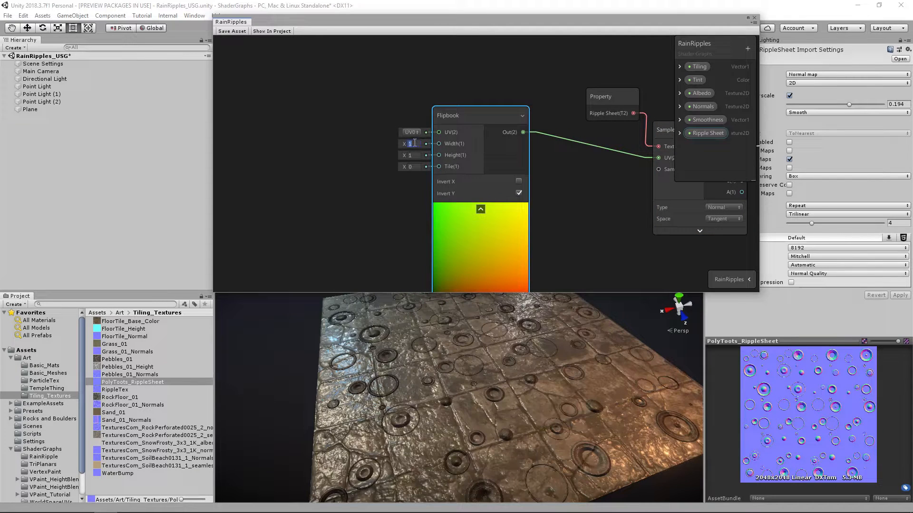
text(4)
key(Tab)
text(4)
key(Tab)
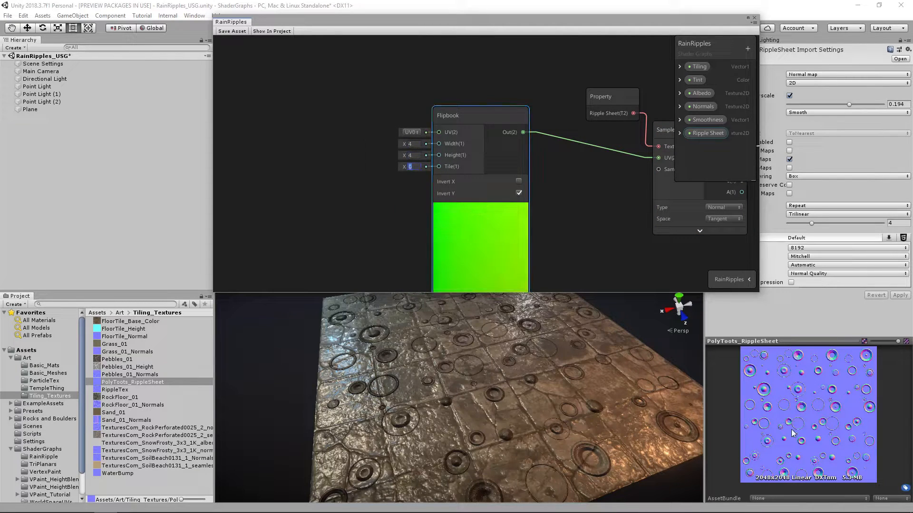
click(418, 144)
scroll(450, 179, down, 2)
middle_drag(466, 172, 492, 170)
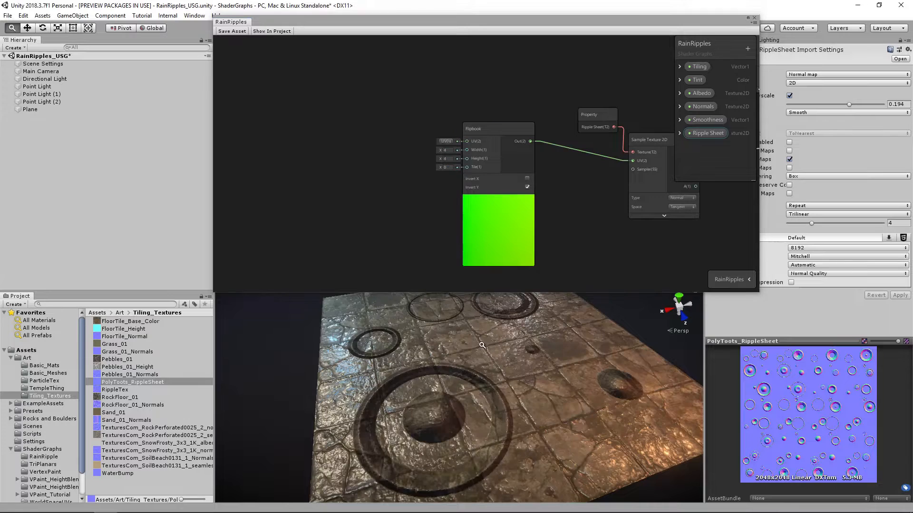
Examine the single ripple sheet tile on the floor plane in the scene and compare it with the texture preview.
scroll(449, 356, down, 5)
alt+drag(446, 356, 455, 359)
alt+drag(523, 365, 503, 364)
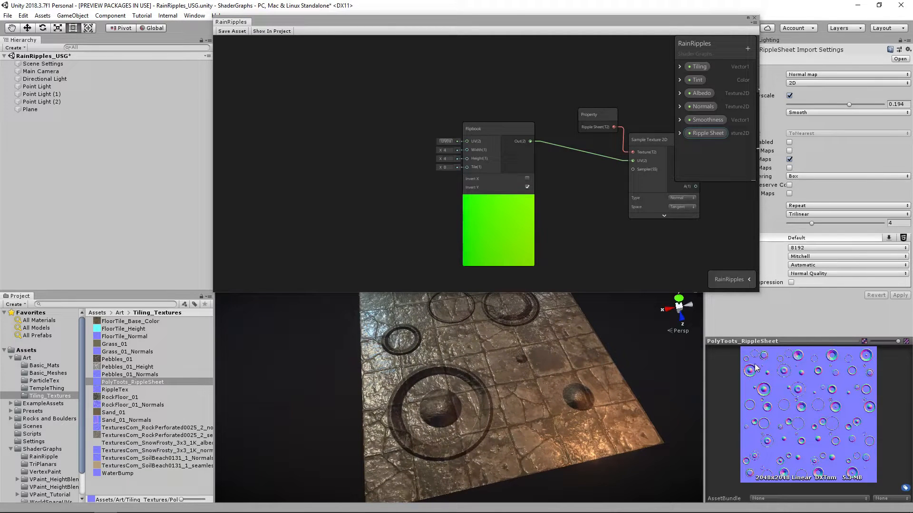
alt+drag(531, 357, 512, 395)
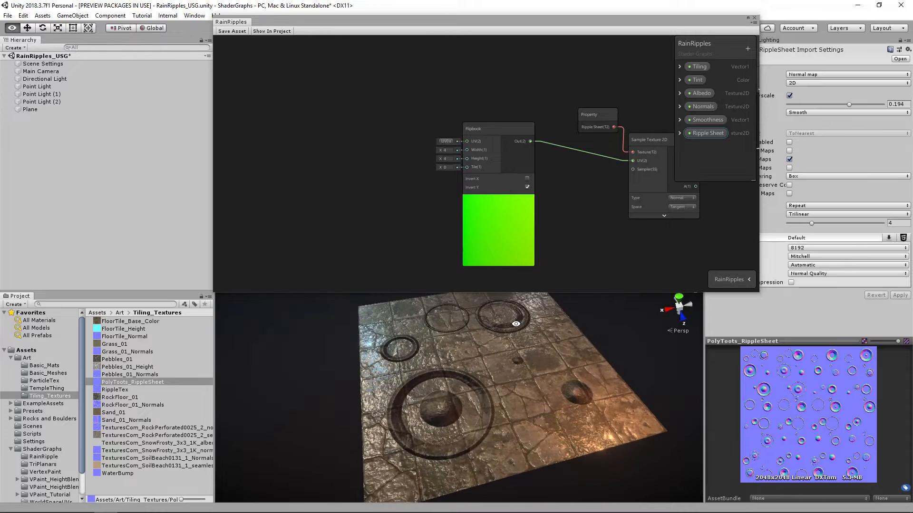
click(533, 263)
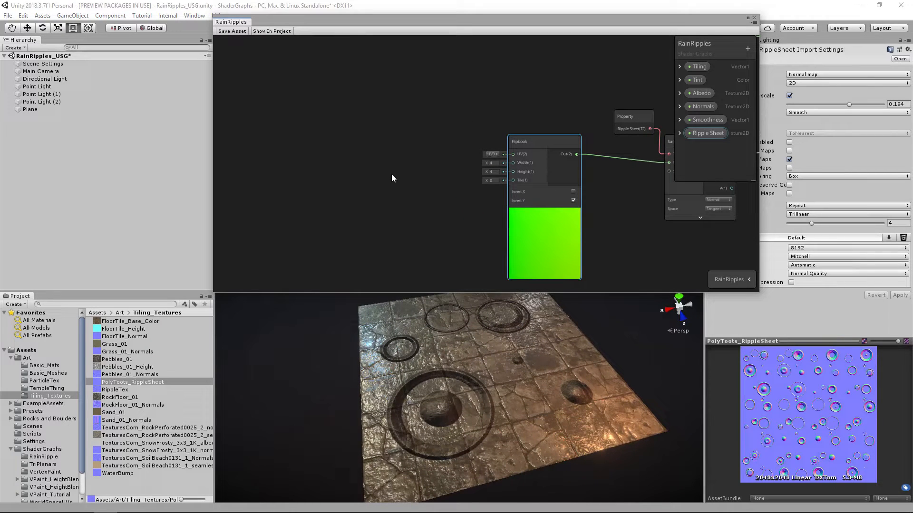
Add a Time node to the graph and place it well ahead of the Flipbook node.
key(space)
text(time)
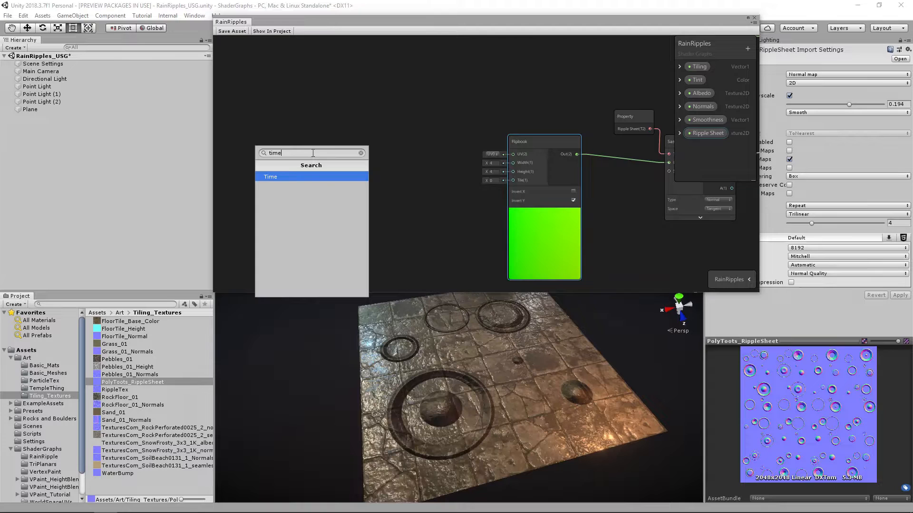
click(296, 176)
drag(336, 175, 319, 153)
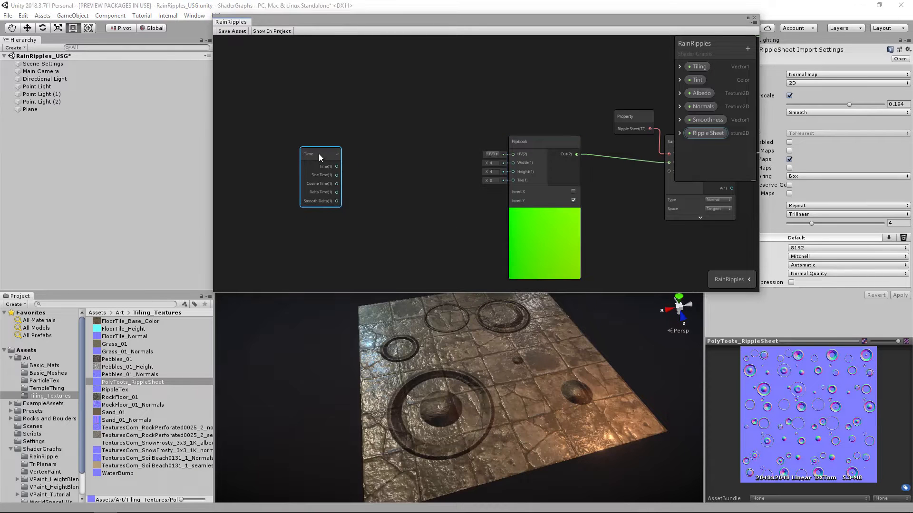
drag(309, 153, 292, 155)
Add a Multiply node beside the Time node and connect the Time output to its A input.
click(371, 184)
key(space)
text(mult)
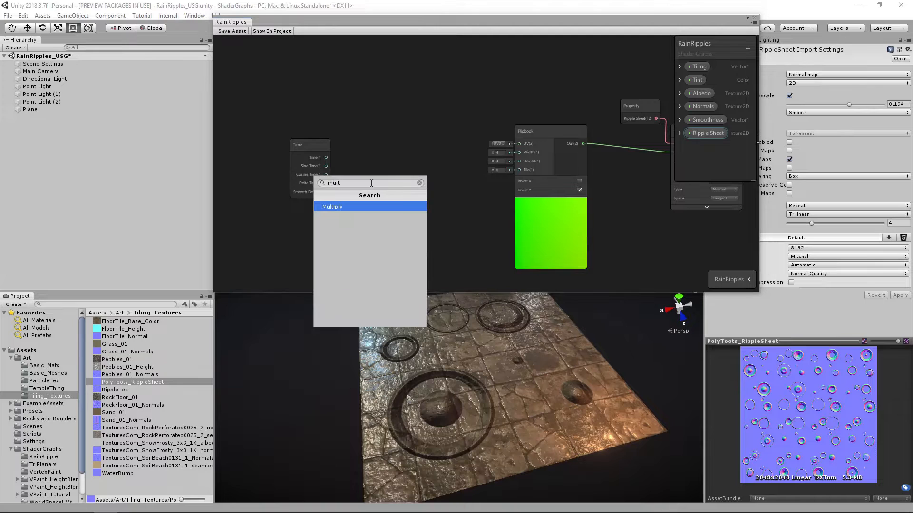
click(353, 207)
click(402, 191)
drag(328, 158, 400, 174)
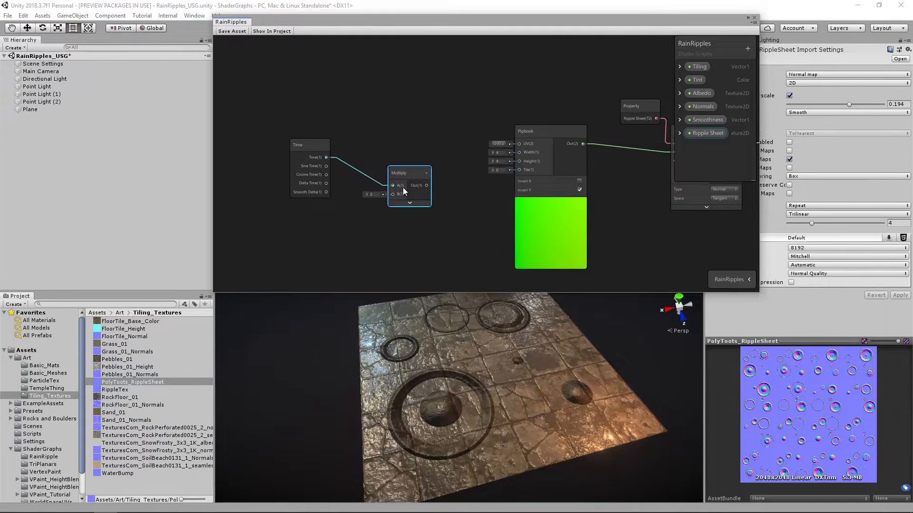
Add a Vector 1 node below the Time node and convert it to a property.
click(350, 206)
key(space)
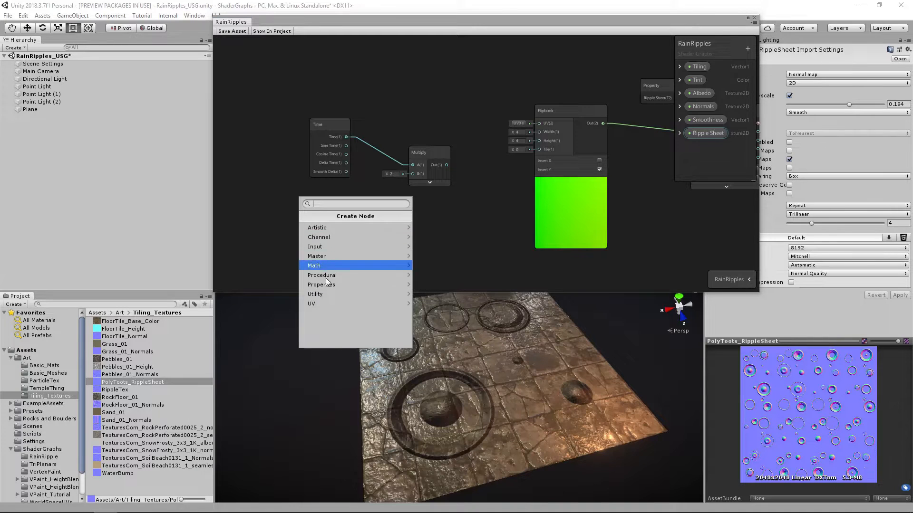
text(bector)
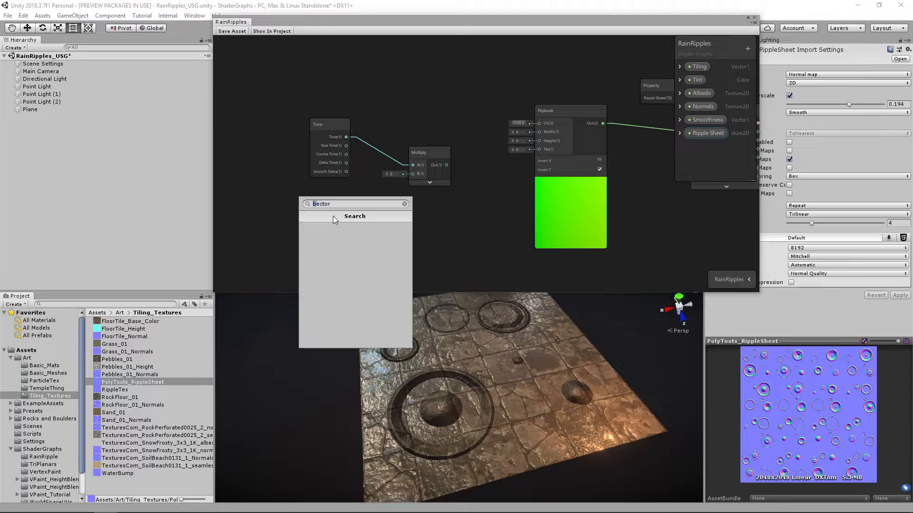
text(v)
click(344, 228)
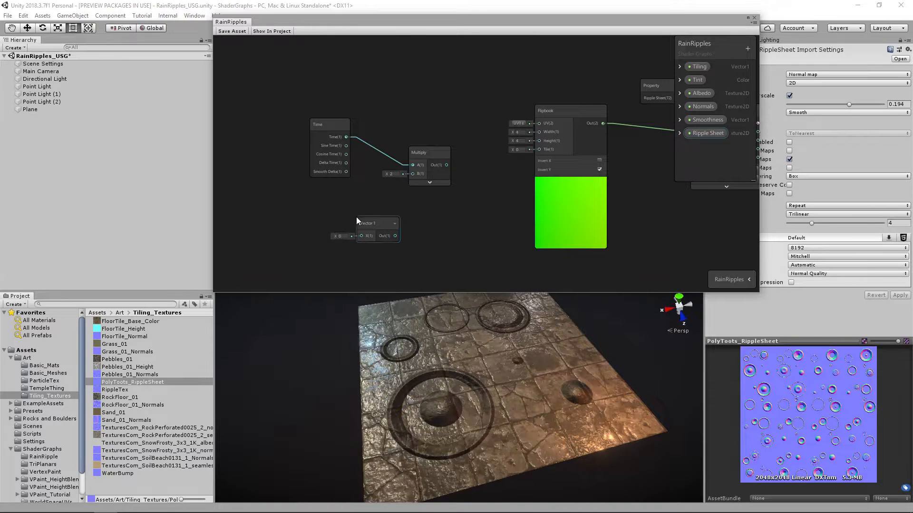
drag(380, 223, 333, 213)
right_click(312, 206)
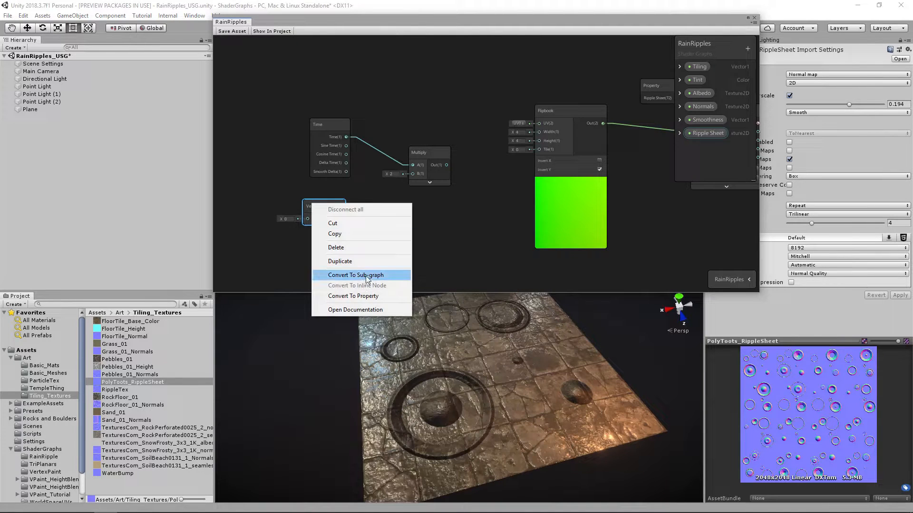
click(360, 295)
Rename the new Vector1 property to Speed.
right_click(704, 132)
click(699, 145)
right_click(700, 144)
click(711, 150)
text(Speed)
key(Return)
Connect Speed to the Multiply's B input and the Multiply output to the Flipbook's Tile input, moving the group nearer the Flipbook.
drag(328, 218, 539, 150)
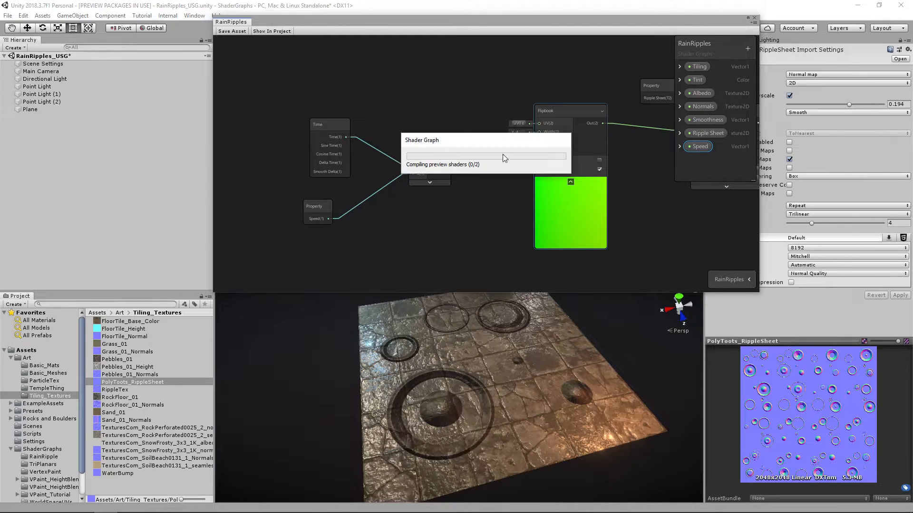
drag(267, 94, 455, 233)
drag(425, 150, 455, 148)
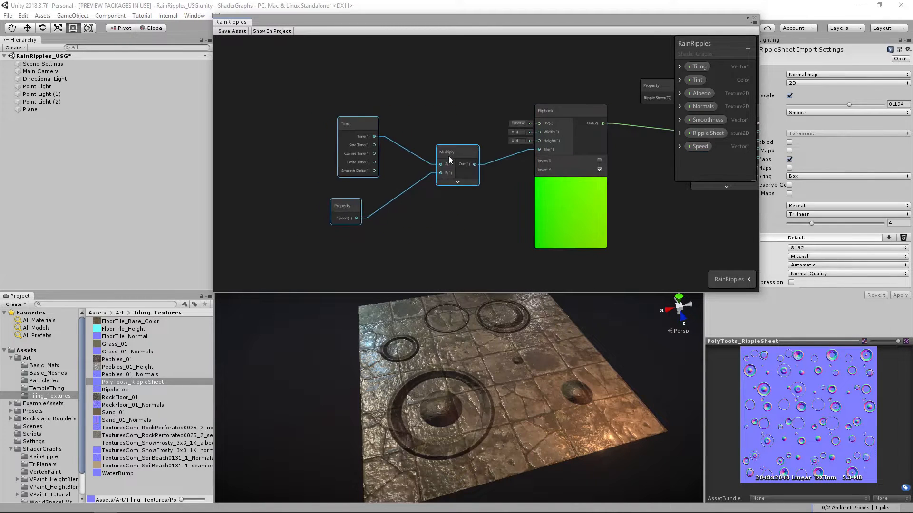
Set the Speed property's default value to 1.
click(680, 146)
scroll(725, 166, down, 1)
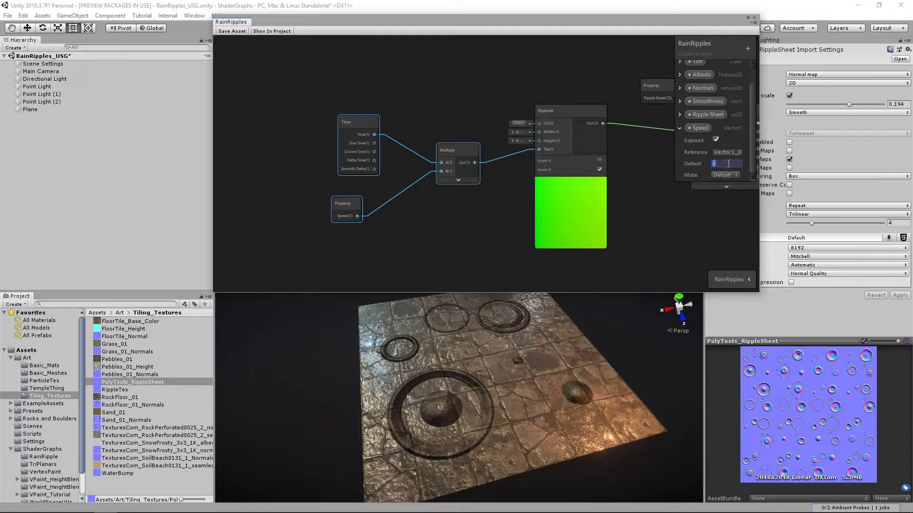
click(680, 127)
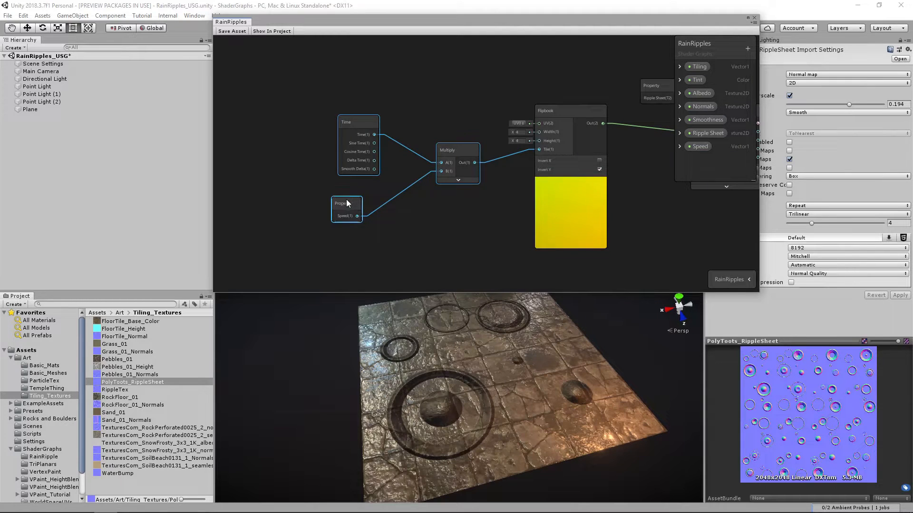
Nudge the time nodes closer to the Flipbook, save the shader asset and view the animated ripples on the plane.
drag(348, 204, 359, 200)
click(321, 87)
click(229, 32)
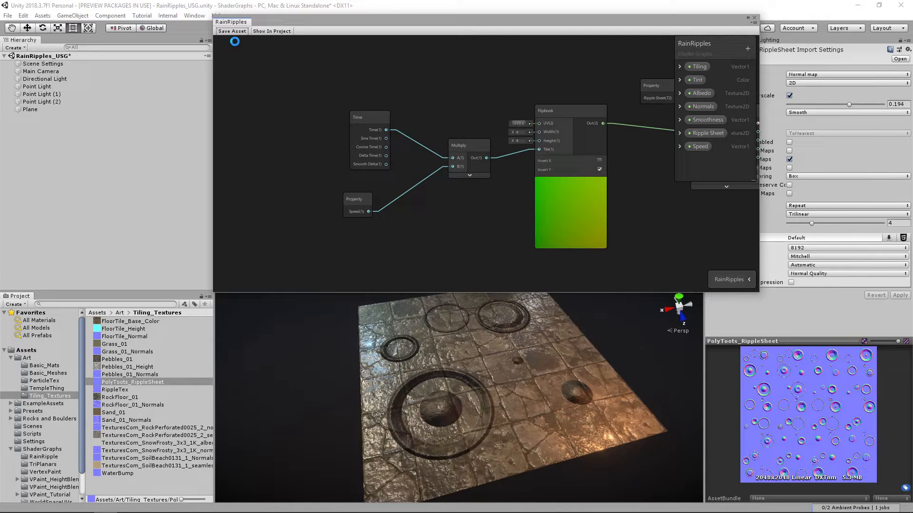
alt+drag(483, 337, 558, 354)
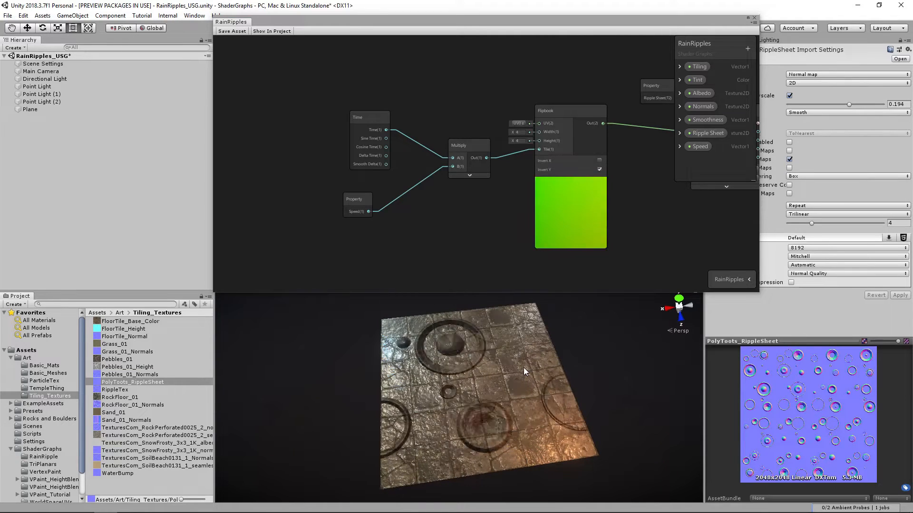
Move the Time, Speed and Multiply nodes away from the Flipbook to make room for another node between them.
drag(339, 110, 469, 200)
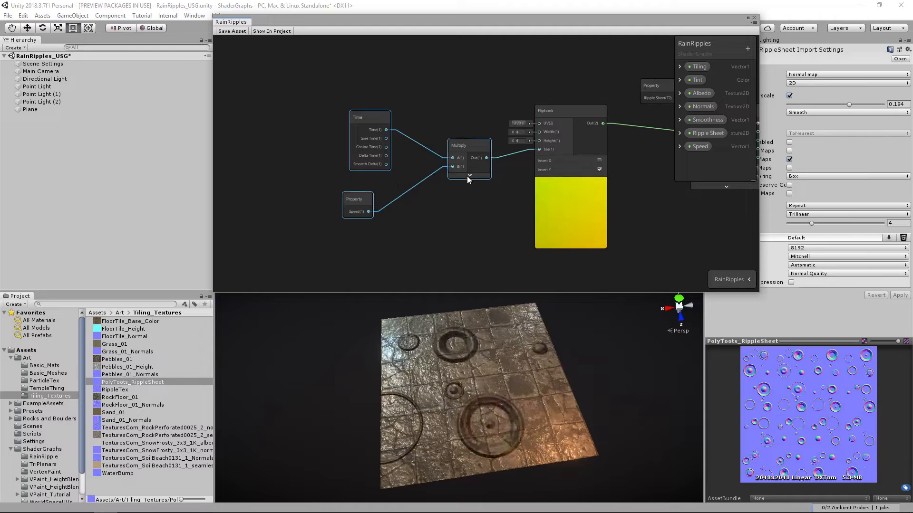
drag(468, 147, 372, 136)
middle_drag(423, 205, 467, 224)
click(467, 224)
drag(276, 108, 418, 212)
drag(411, 153, 395, 153)
click(474, 215)
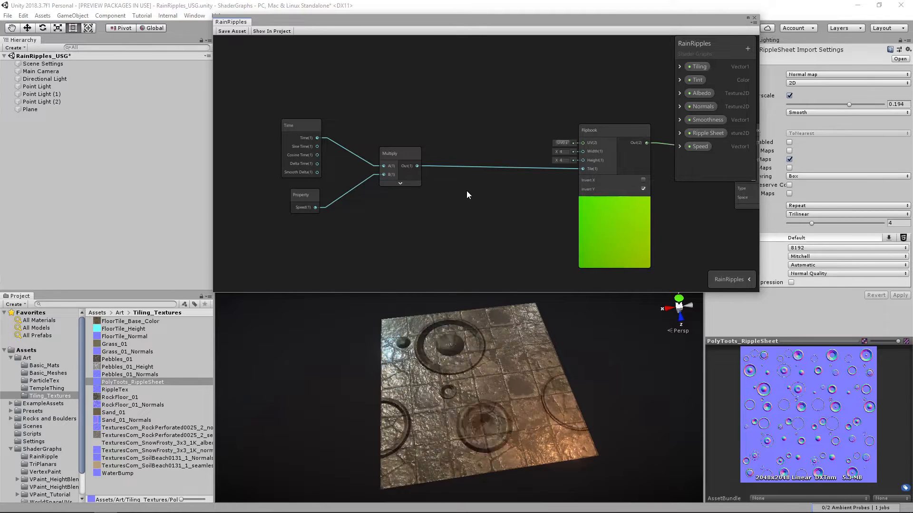
Insert a Round node between the Multiply output and the Flipbook's Tile input, and save the shader asset.
key(space)
text(round)
click(450, 215)
drag(485, 213, 581, 168)
click(496, 205)
click(233, 31)
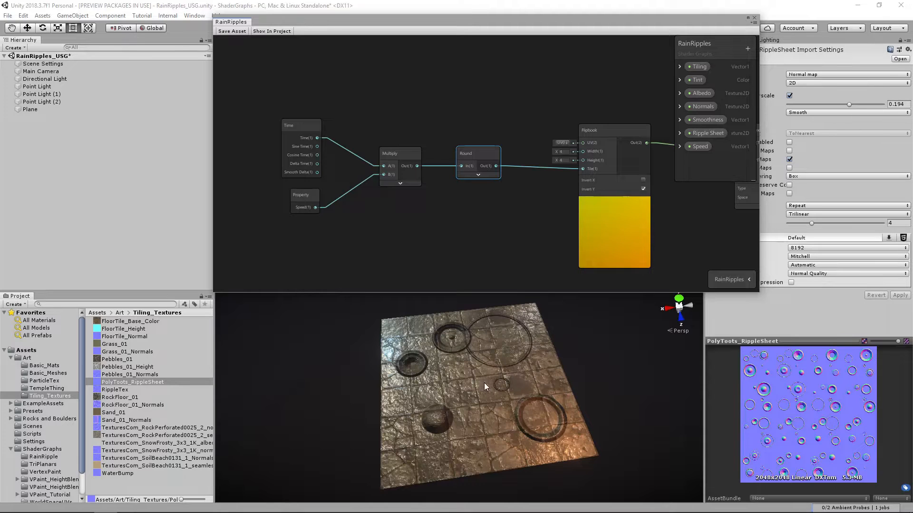
Rename the Speed property to FPS.
click(312, 204)
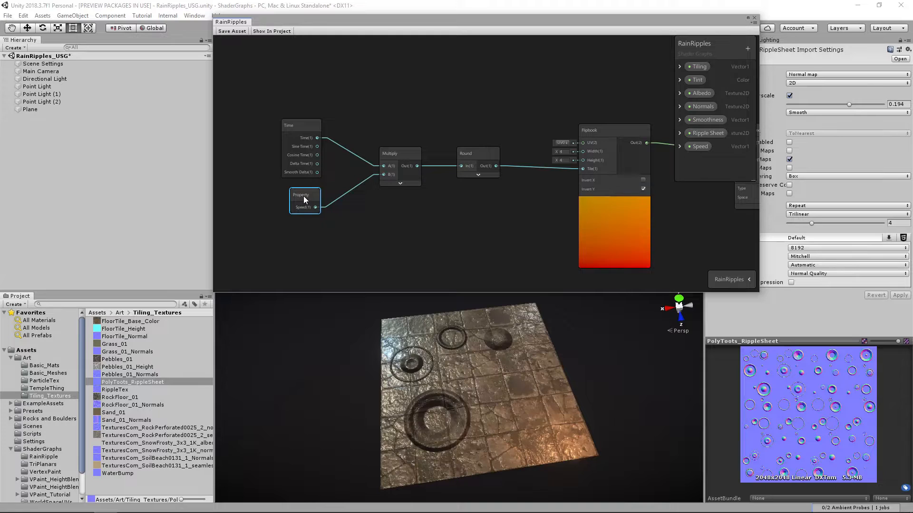
right_click(700, 146)
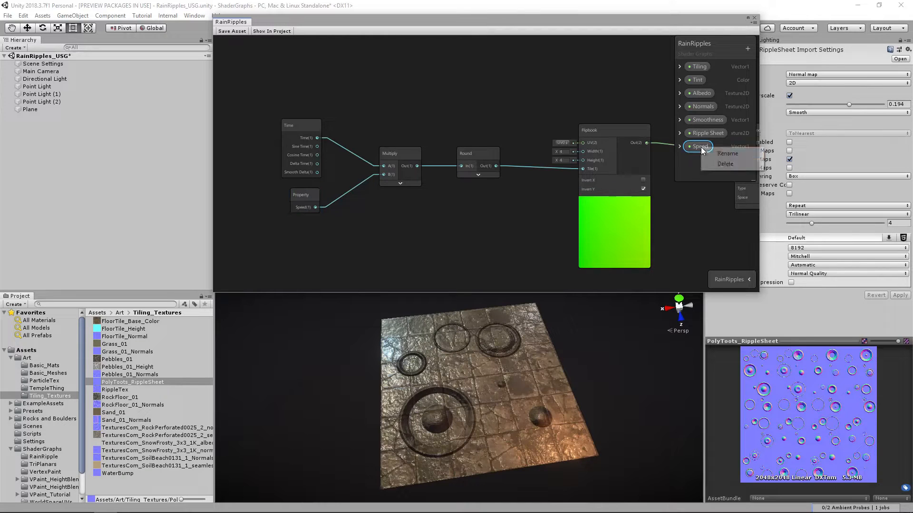
click(726, 155)
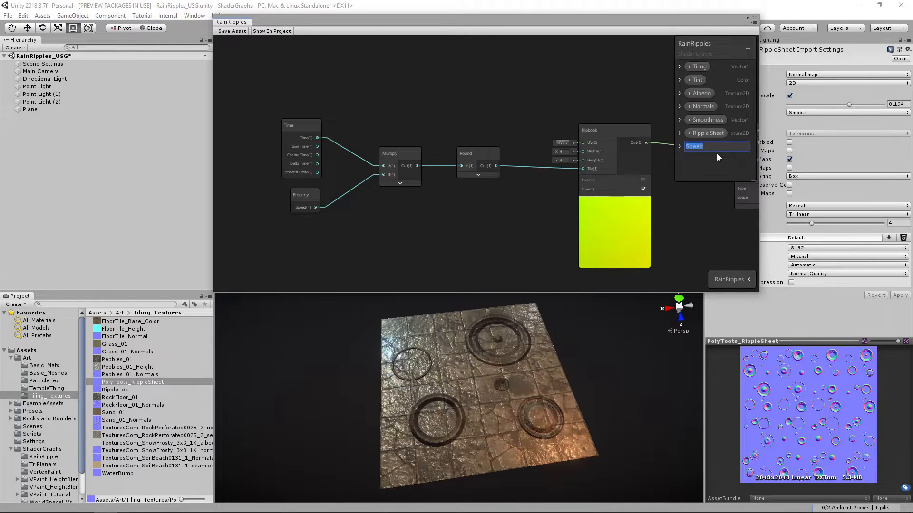
text(FPS)
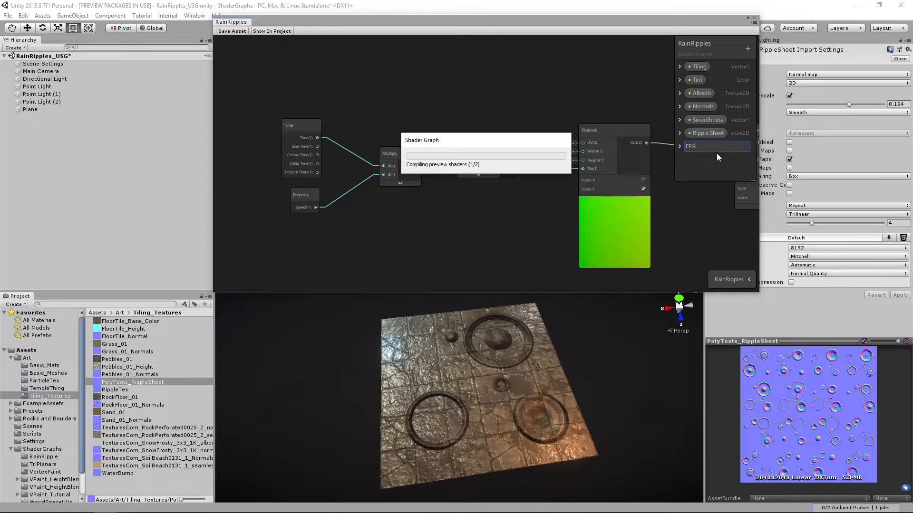
key(Return)
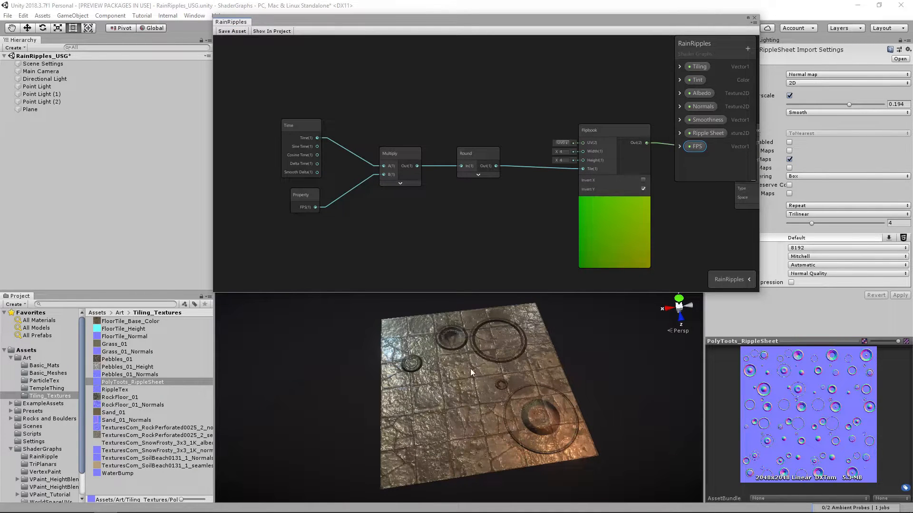
Open the floor plane's Shader Graphs_RainRipples material and set its FPS to 16.
click(508, 384)
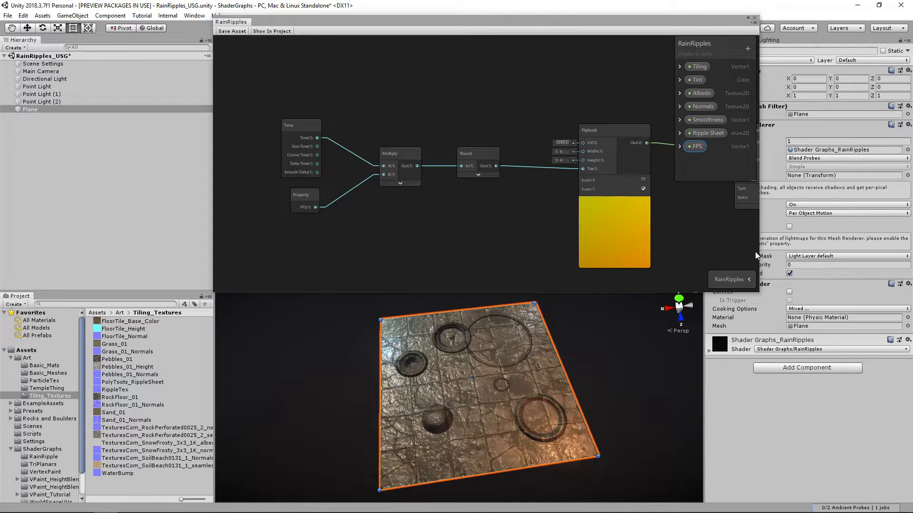
drag(669, 23, 617, 23)
click(832, 150)
click(138, 337)
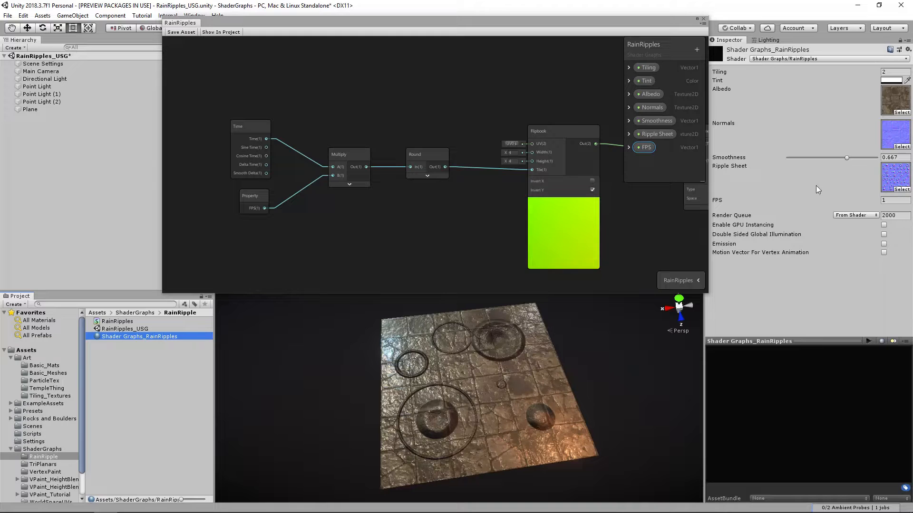
click(893, 201)
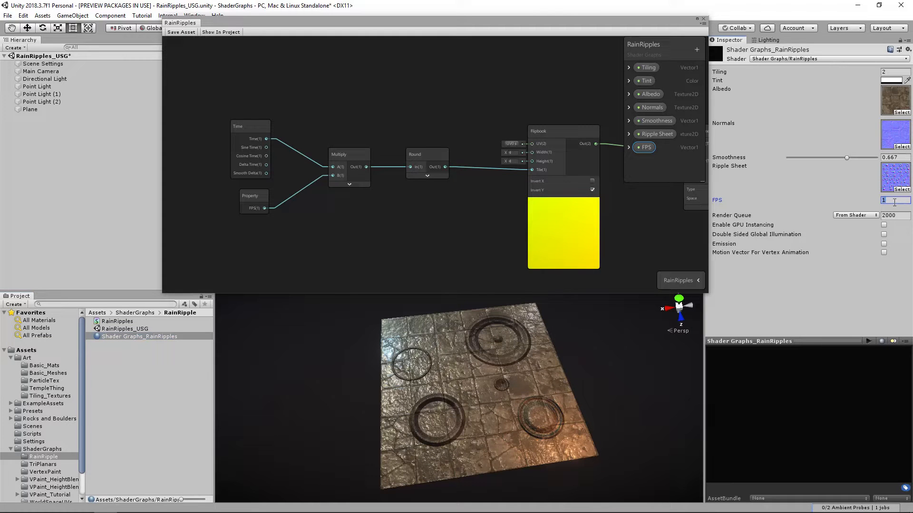
text(16)
key(Tab)
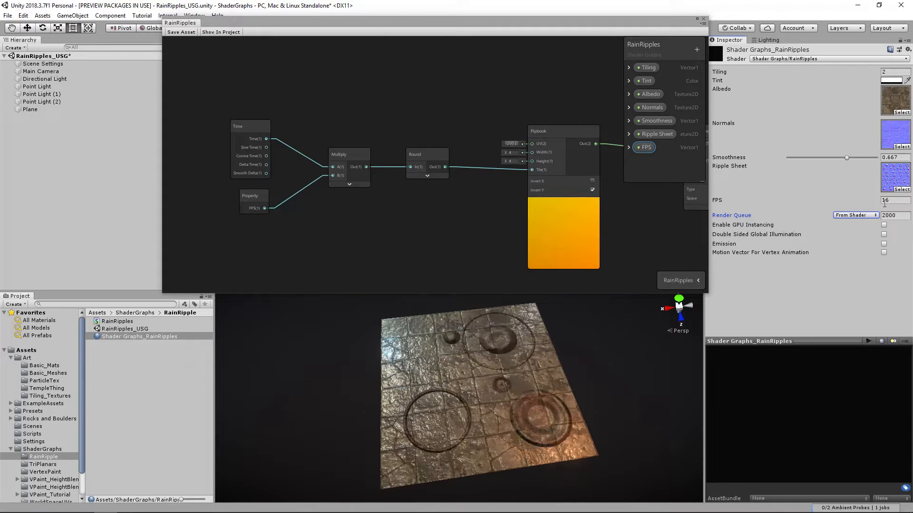
Try an FPS of 8 on the ripple material and return it to 16.
click(854, 200)
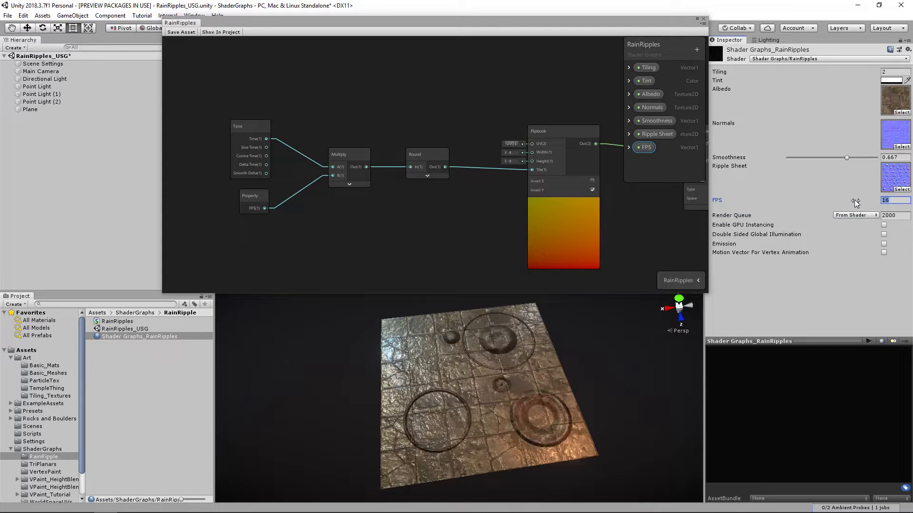
text(8)
key(Tab)
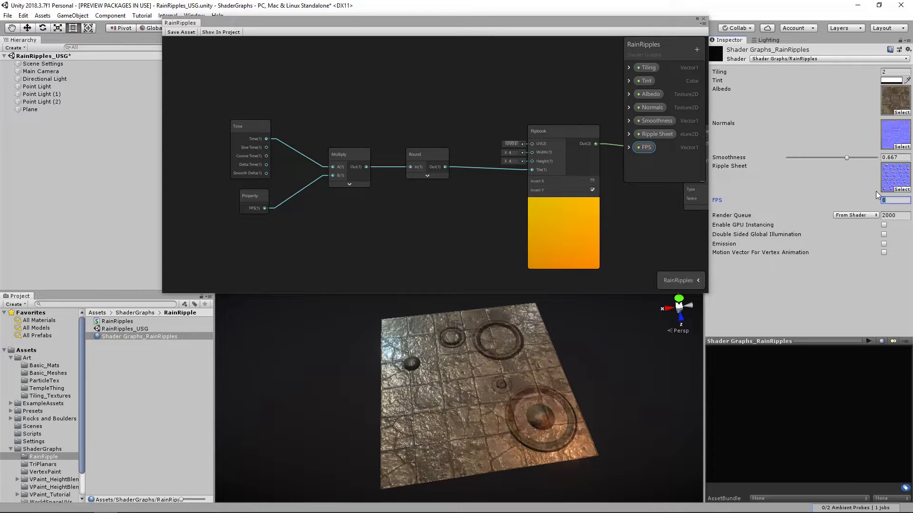
text(16)
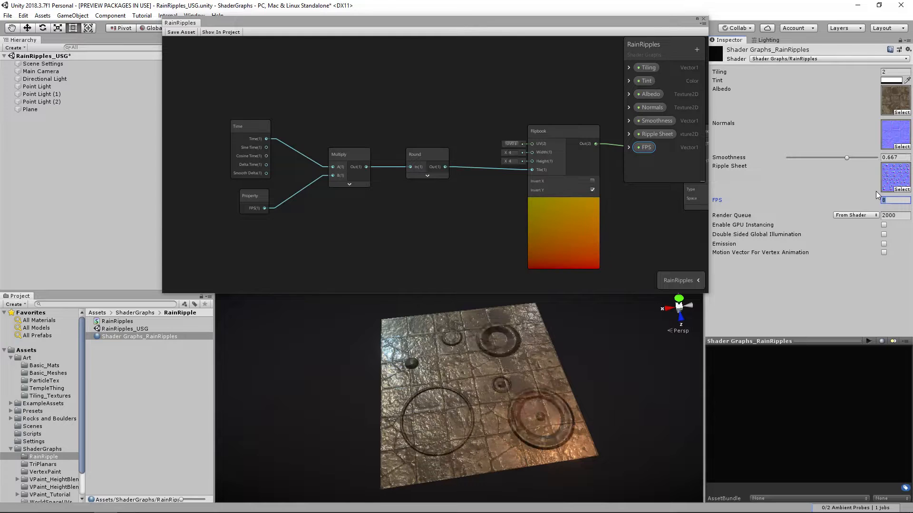
key(Tab)
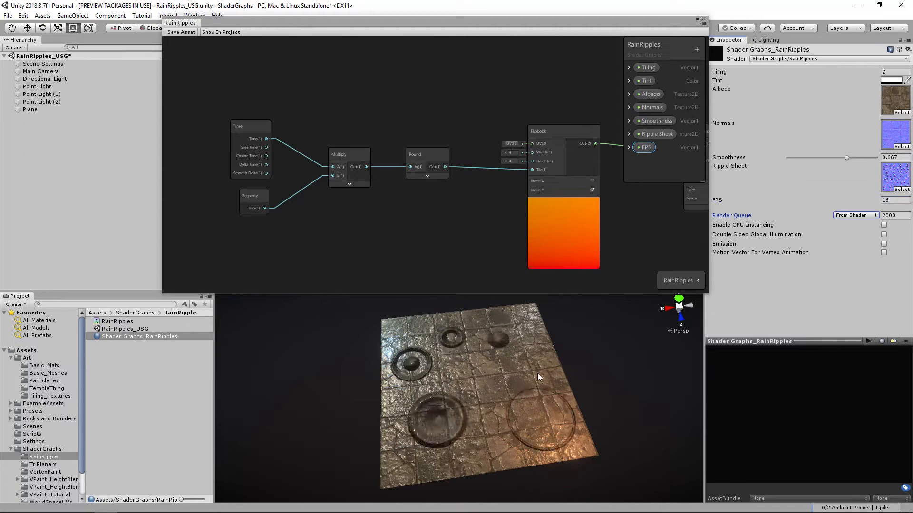
key(Return)
key(Escape)
Move the Time, FPS, Multiply, Round and Flipbook nodes together closer to the ripple Sample Texture 2D node.
alt+drag(523, 347, 508, 368)
scroll(439, 155, down, 3)
drag(226, 138, 406, 192)
drag(312, 184, 220, 128)
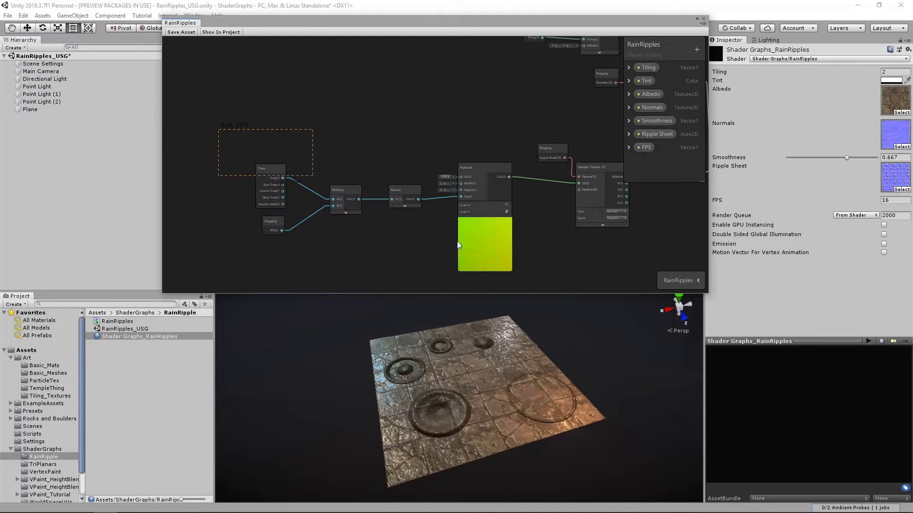
drag(472, 167, 491, 170)
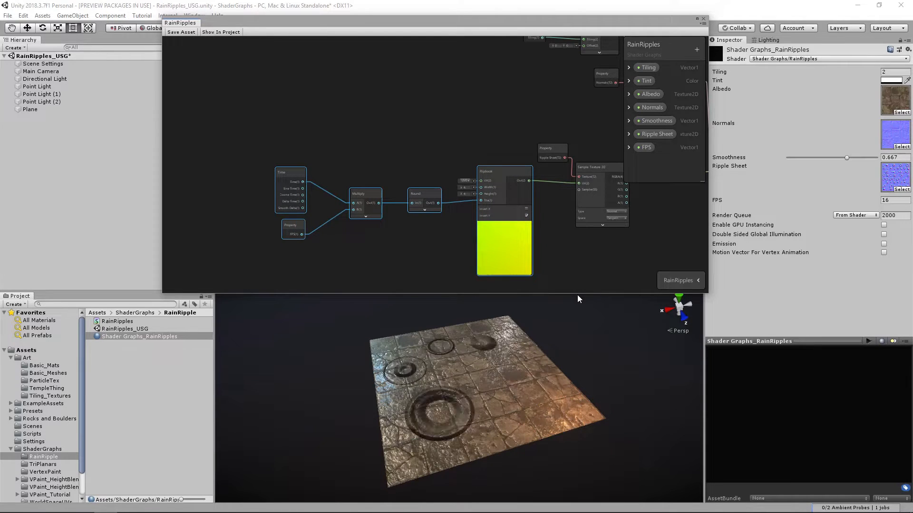
Shorten the graph window to uncover the Scene view's controls and check the Animated Materials option in its effects settings.
drag(577, 295, 583, 245)
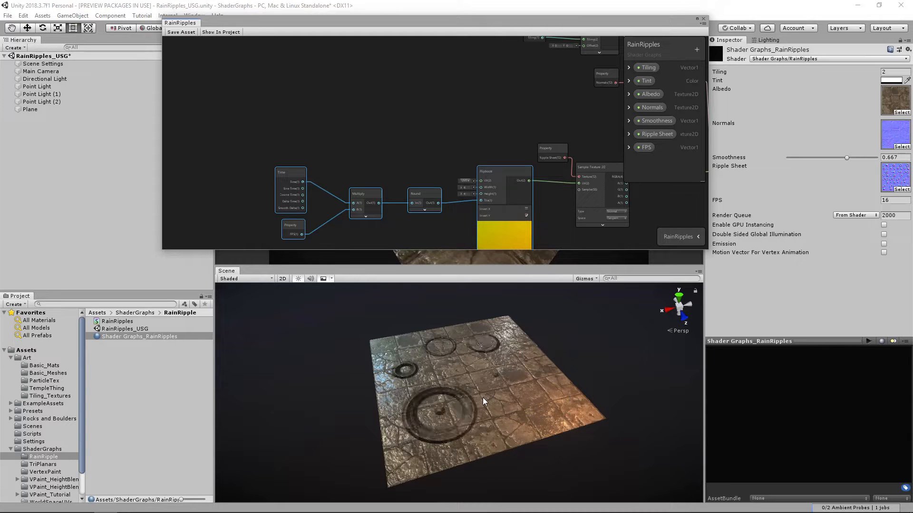
click(331, 279)
click(335, 311)
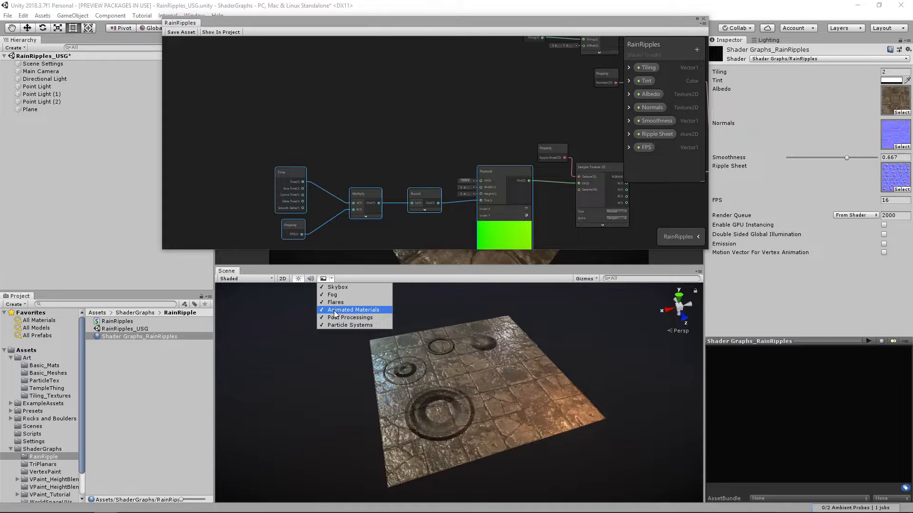
click(548, 347)
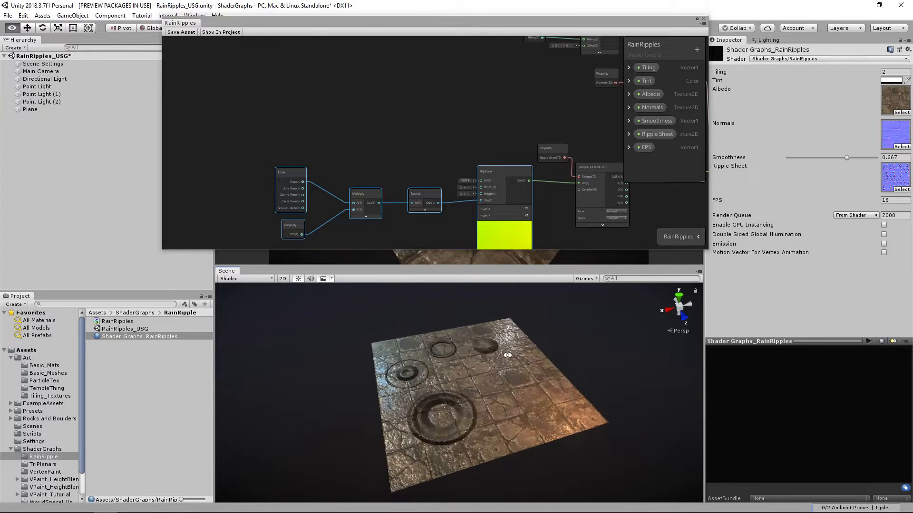
Lengthen the graph window again and move the Time, FPS, Multiply and Round nodes lower than the Flipbook node.
scroll(547, 332, up, 2)
drag(576, 252, 577, 317)
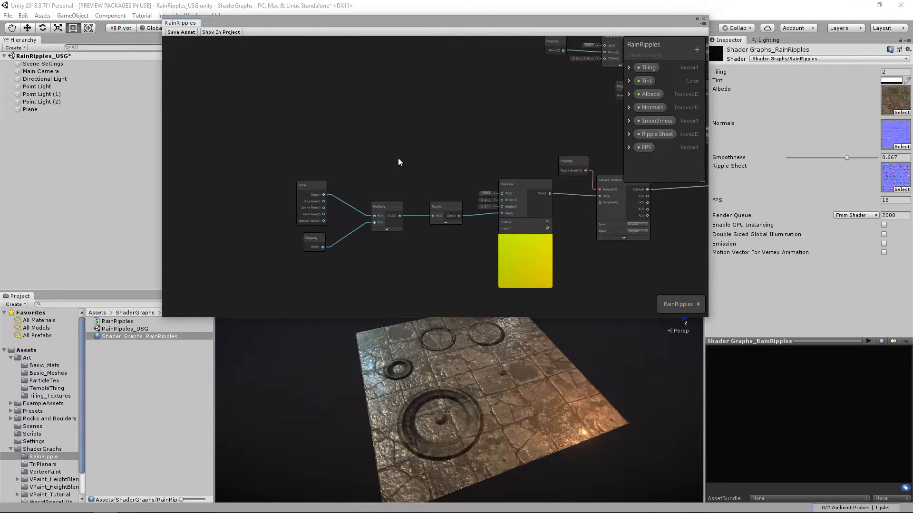
middle_drag(370, 142, 418, 150)
drag(337, 157, 504, 213)
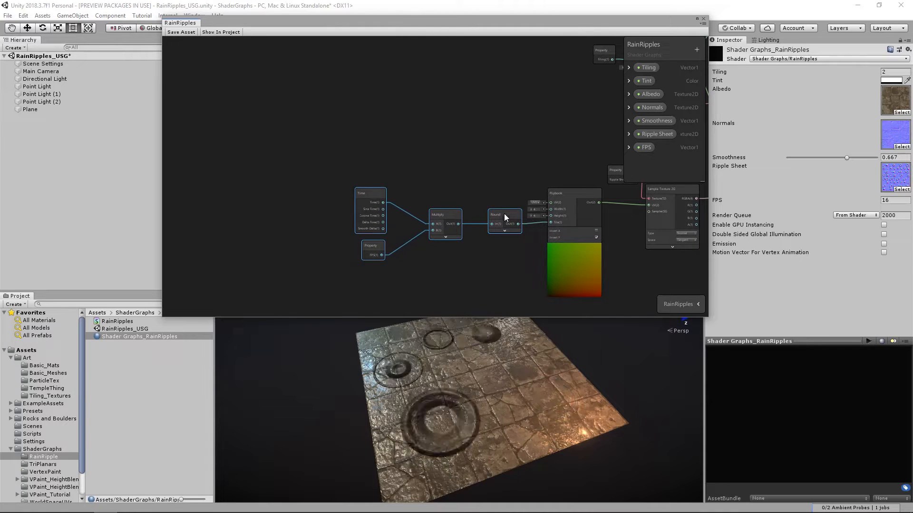
click(439, 176)
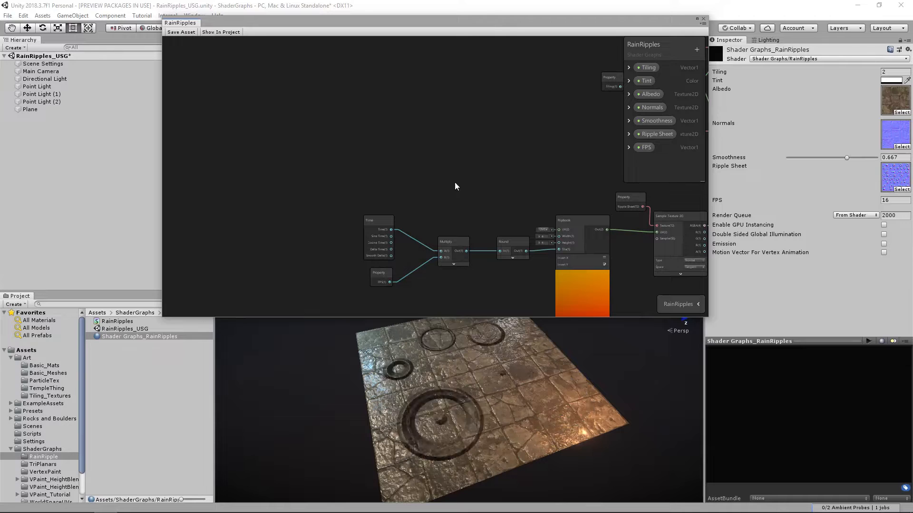
click(585, 219)
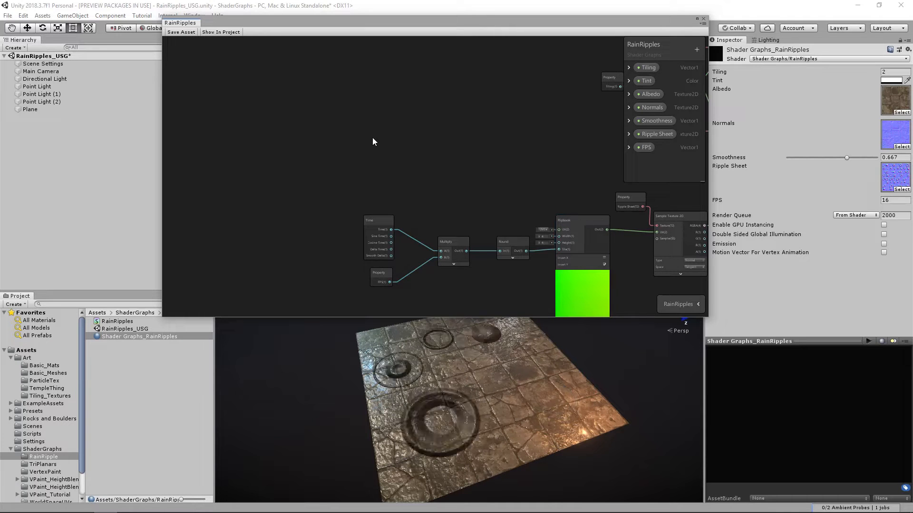
drag(336, 201, 512, 276)
click(513, 260)
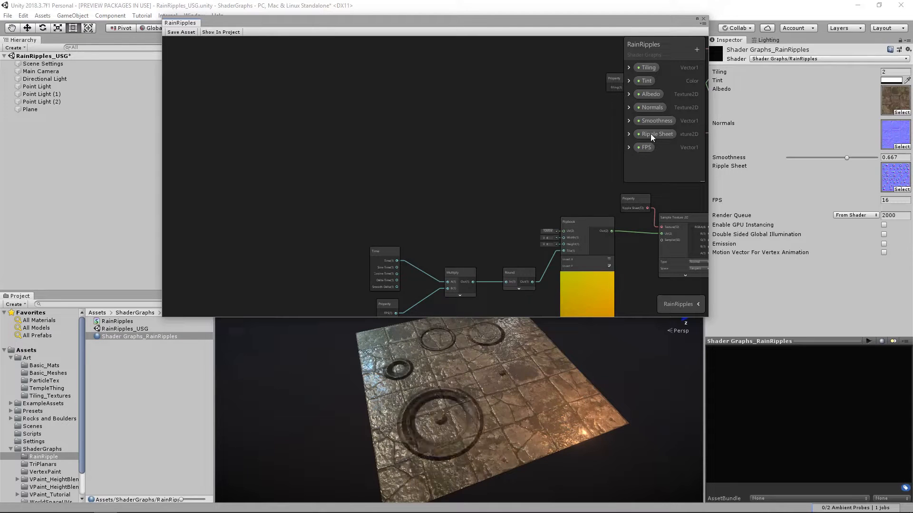
Add an exposed Vector1 property named Ripple Tile and place its node in the empty area above the Time node.
click(694, 48)
click(717, 50)
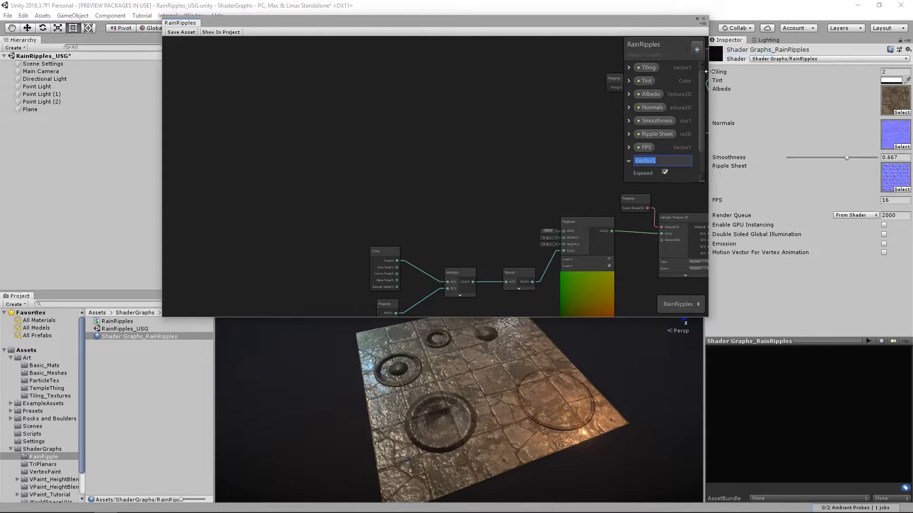
text(Ripple )
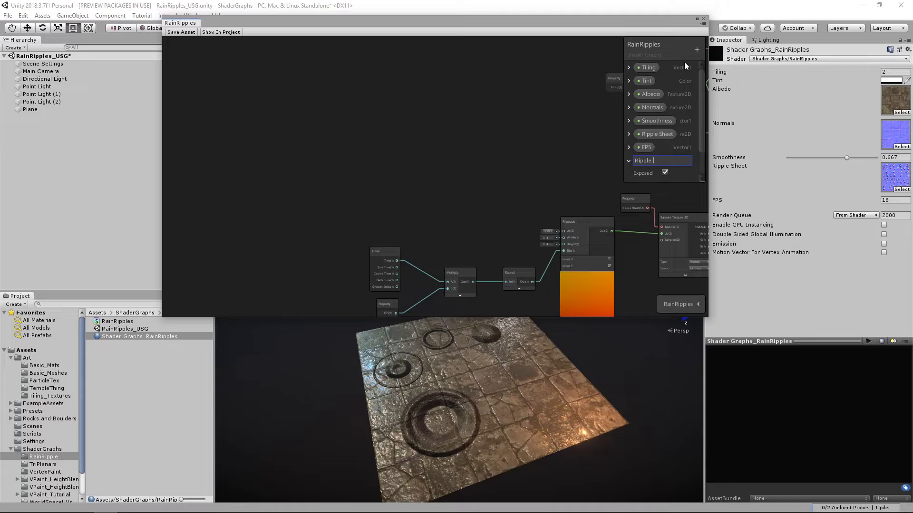
text(Tile)
key(Return)
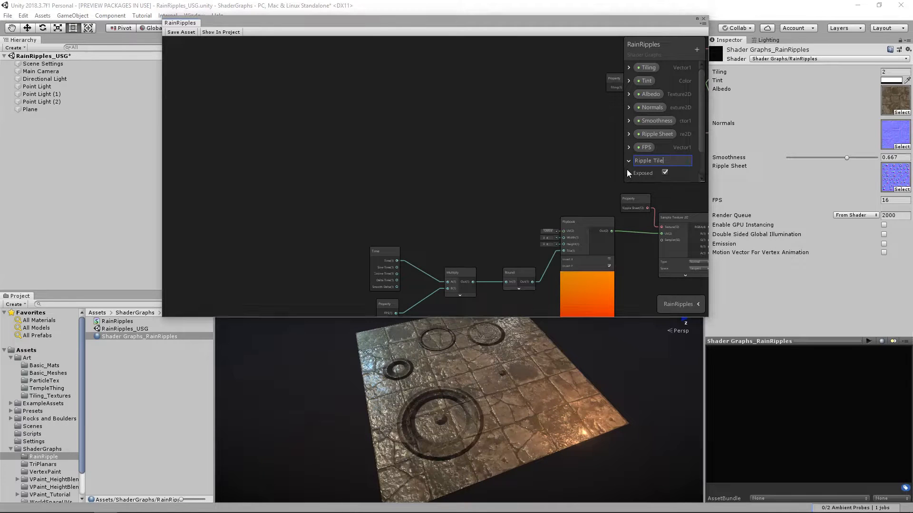
click(629, 161)
click(653, 161)
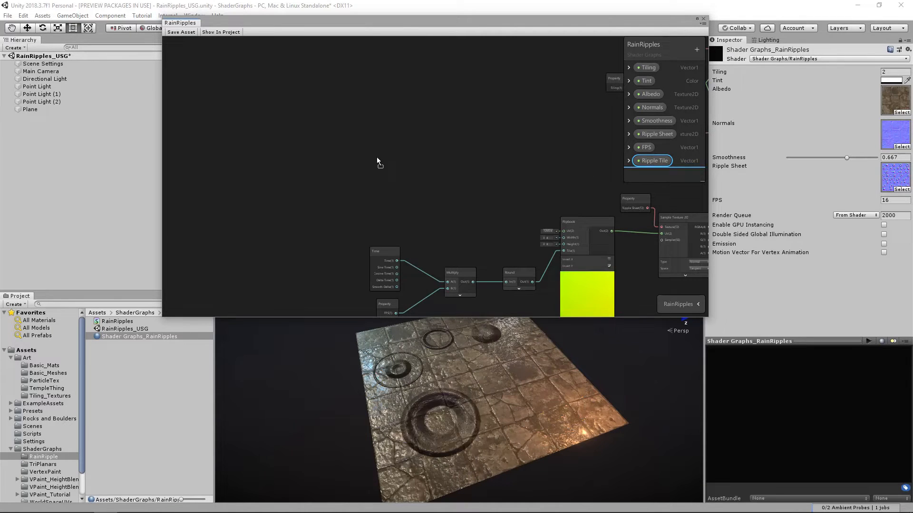
Add a Tiling And Offset node and connect the Ripple Tile property to its Tiling input.
key(space)
text(tiling)
click(375, 172)
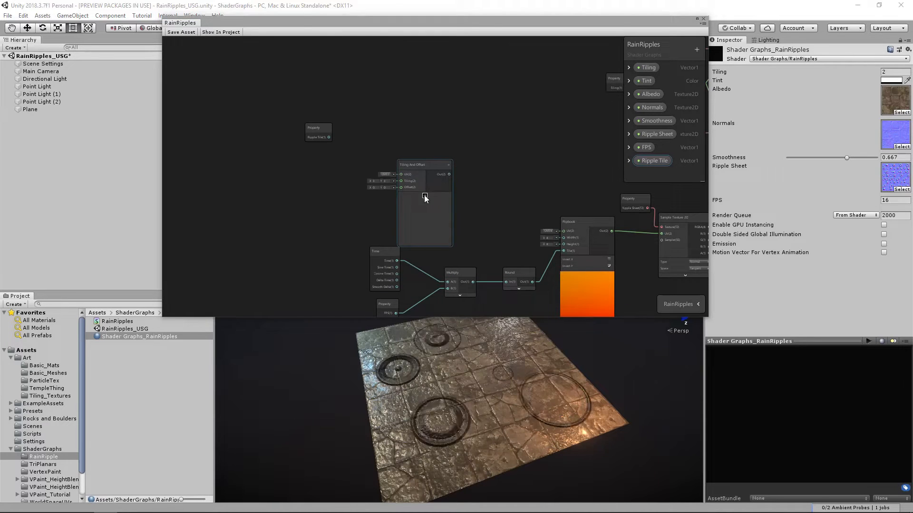
scroll(395, 139, up, 3)
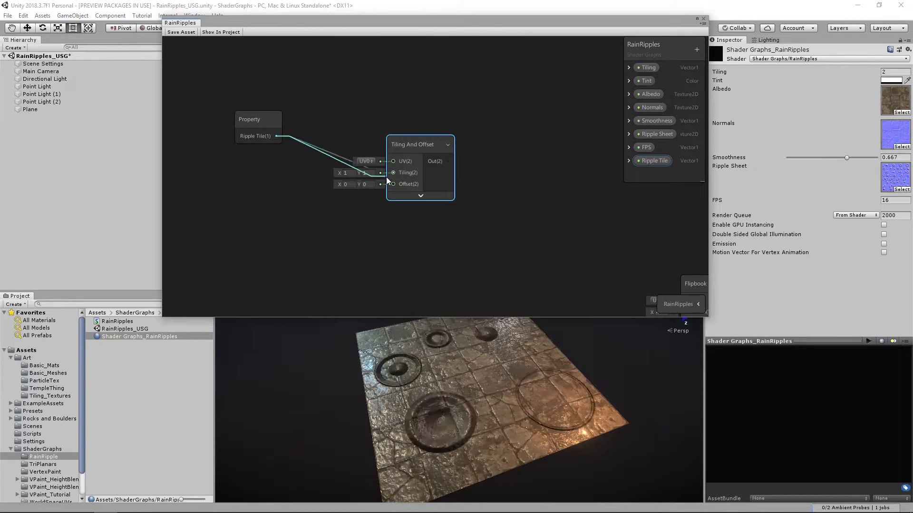
drag(391, 173, 391, 172)
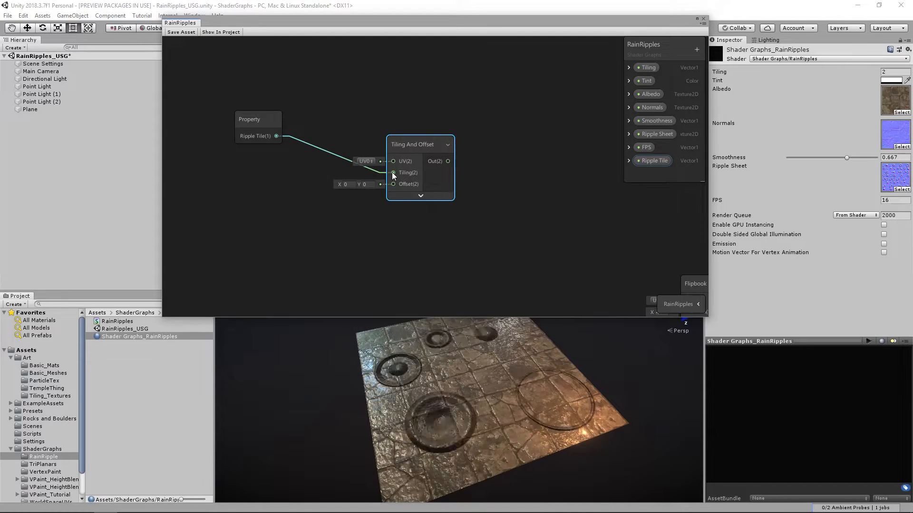
drag(273, 125, 304, 141)
Position the Ripple Tile and Tiling And Offset nodes, connect the tiling output to the Flipbook's UV input and save the shader.
drag(231, 93, 451, 193)
scroll(430, 160, down, 3)
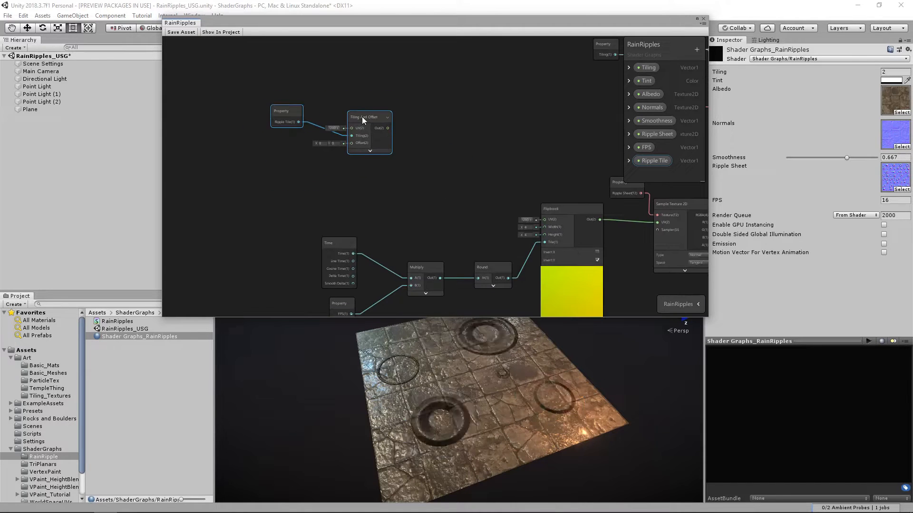
drag(432, 155, 445, 165)
click(437, 150)
middle_drag(437, 150, 362, 115)
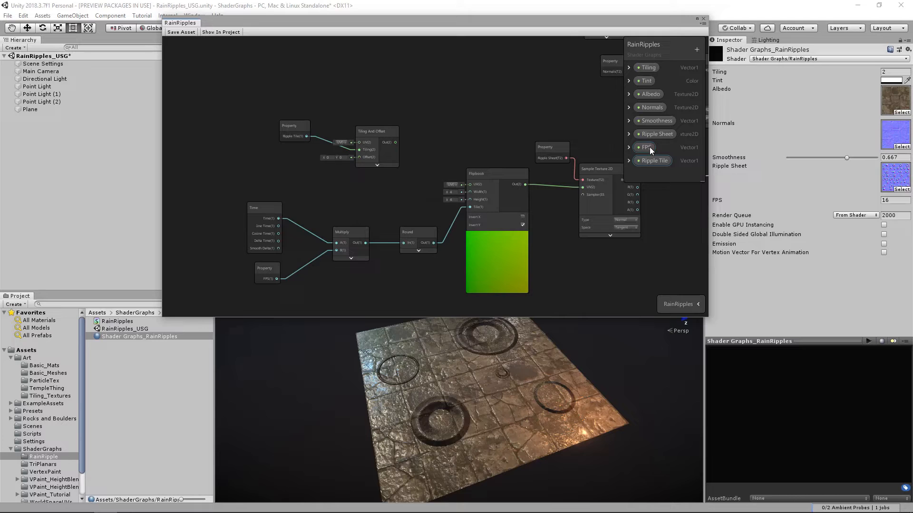
click(629, 161)
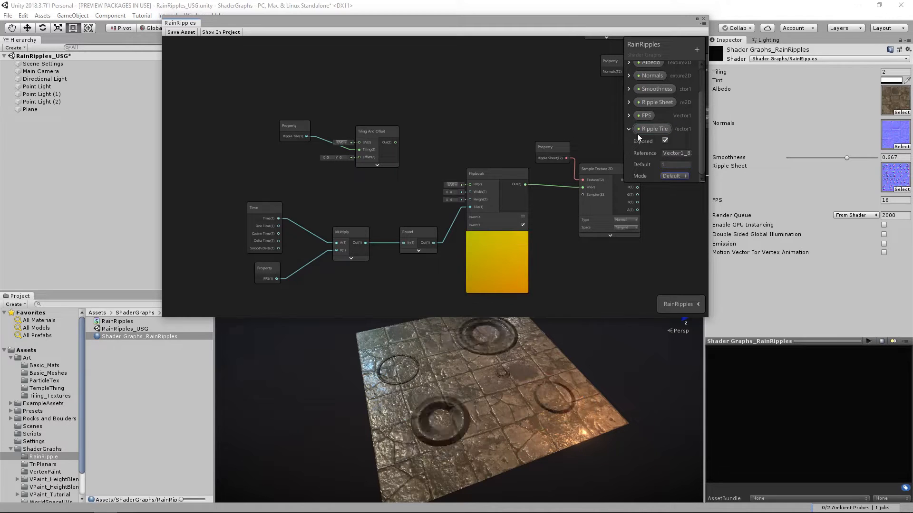
scroll(424, 154, up, 1)
drag(391, 141, 474, 190)
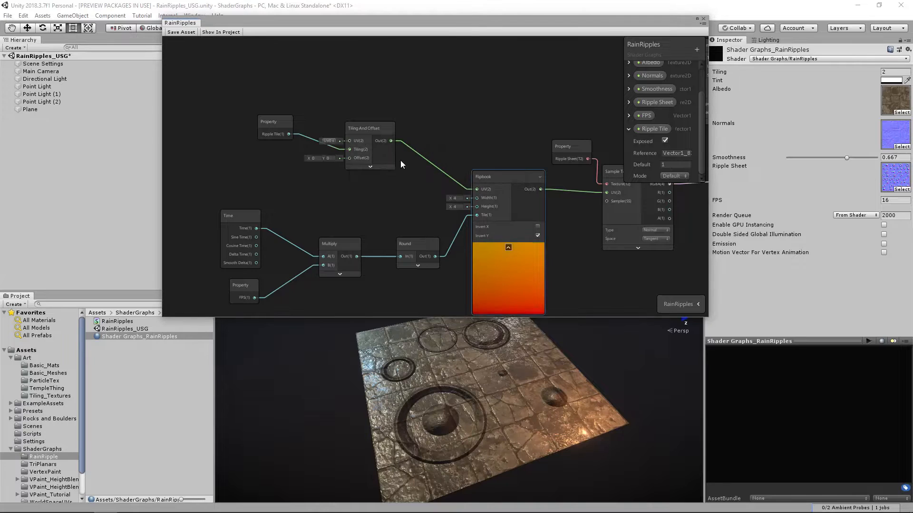
drag(352, 128, 310, 125)
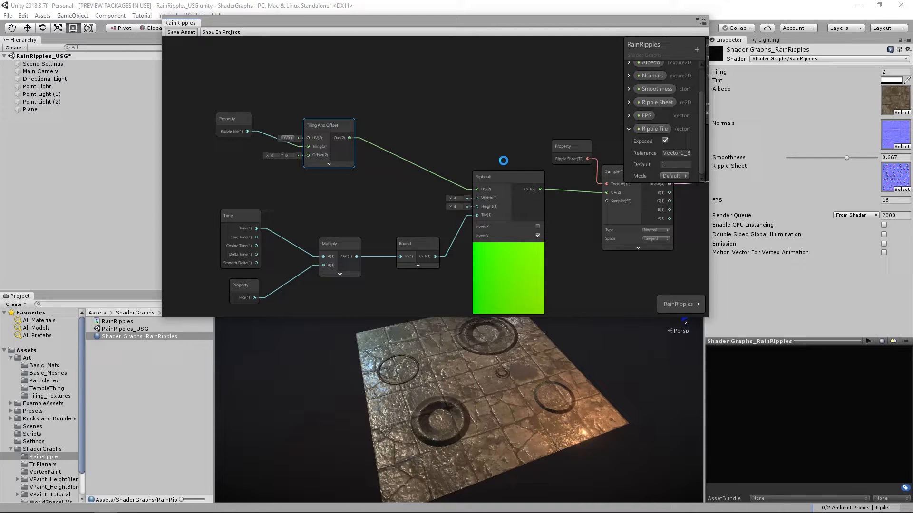
Set the ripple material's Ripple Tile to 2 and inspect the ripples on the floor plane.
click(891, 208)
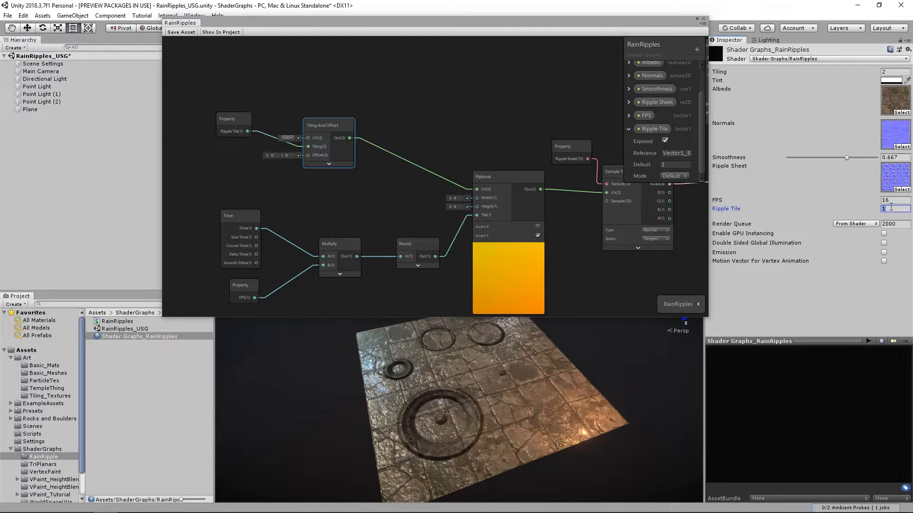
text(2)
key(Tab)
alt+drag(531, 408, 568, 394)
alt+right_drag(568, 394, 453, 386)
alt+drag(453, 385, 512, 420)
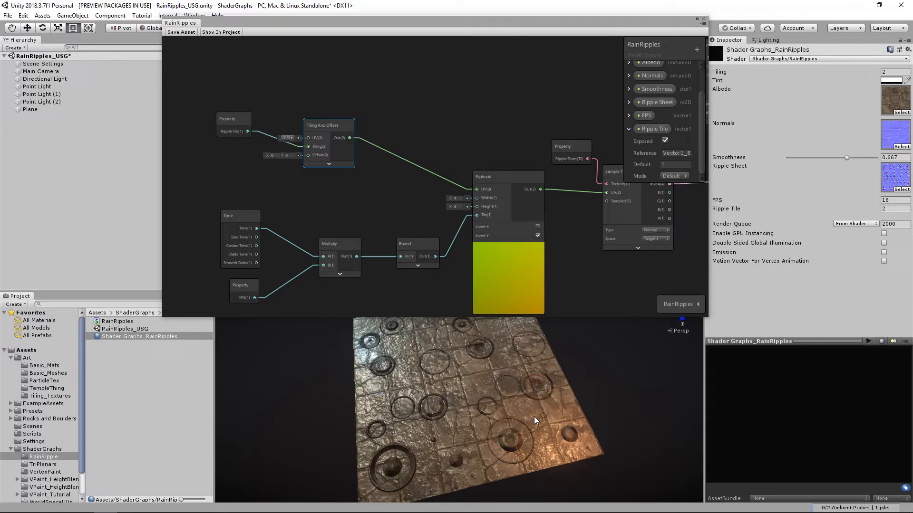
mouse_move(512, 373)
alt+mouse_down()
mouse_move(516, 396)
mouse_move(508, 378)
alt+mouse_up()
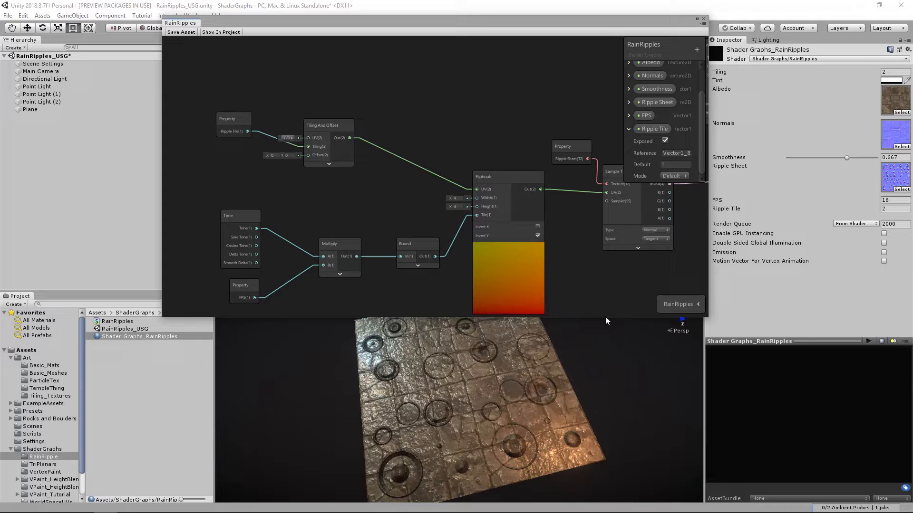
Shorten the graph window slightly and move the Ripple Tile property node level with the Tiling input.
drag(606, 318, 596, 304)
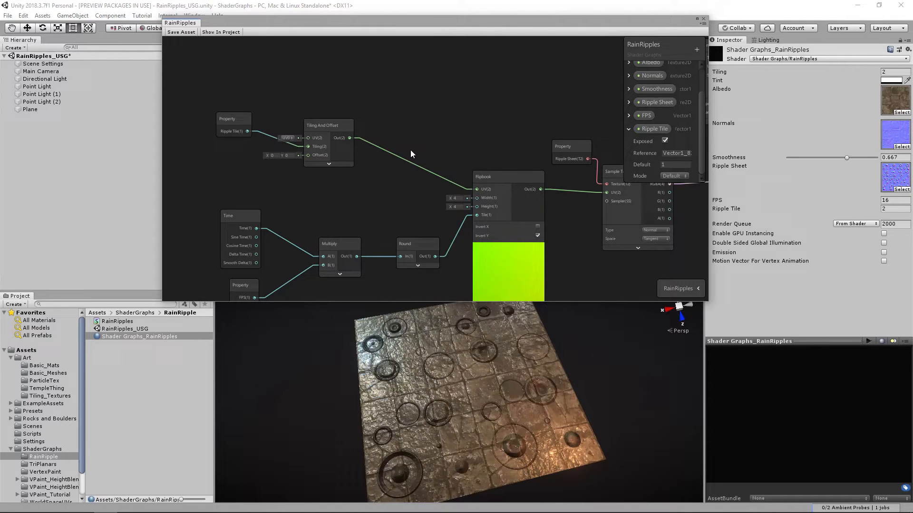
middle_drag(245, 119, 353, 153)
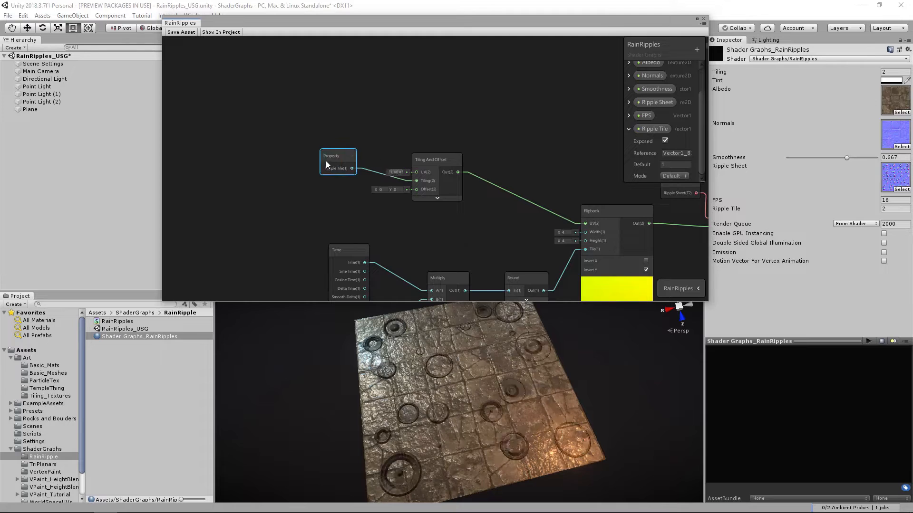
drag(327, 162, 311, 170)
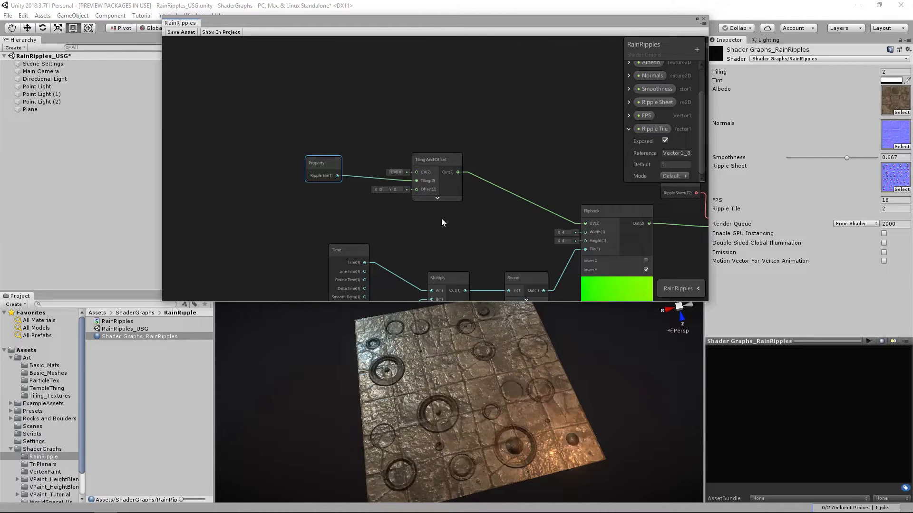
click(386, 127)
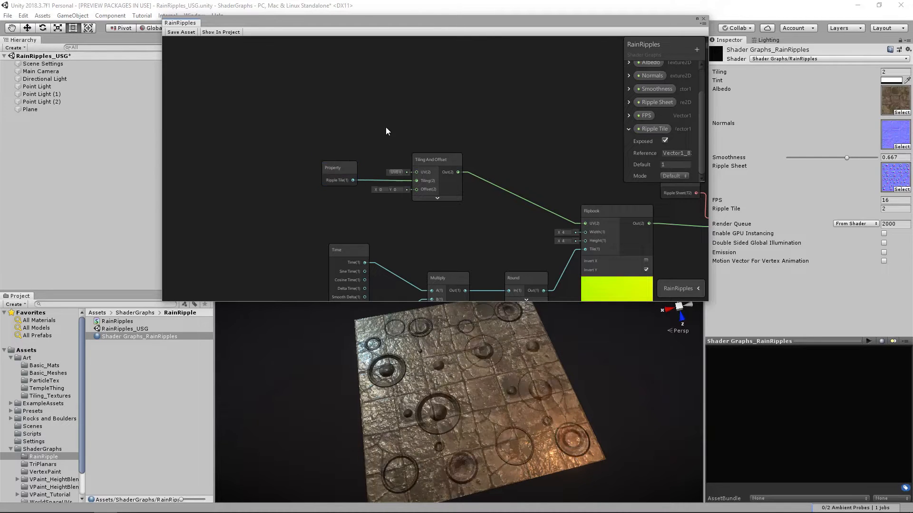
key(space)
text(fraction)
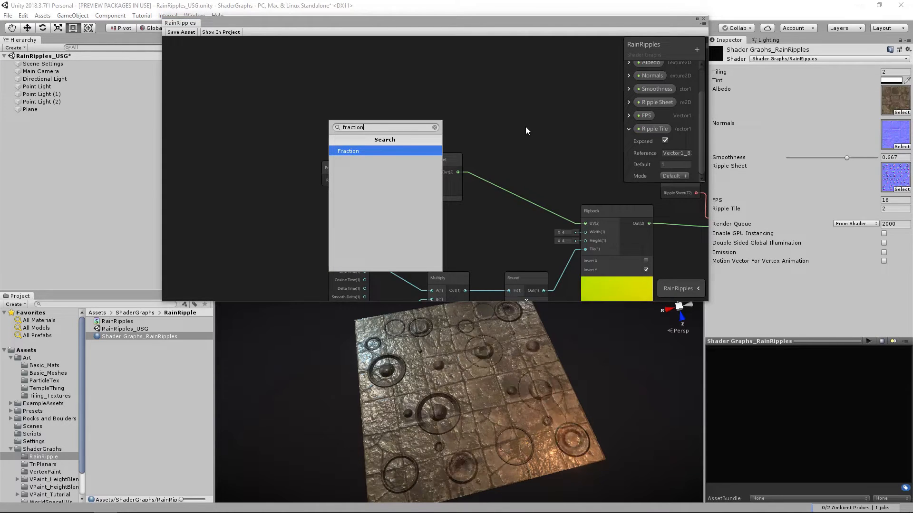
click(340, 150)
drag(433, 162, 386, 139)
click(486, 154)
middle_drag(451, 175, 405, 181)
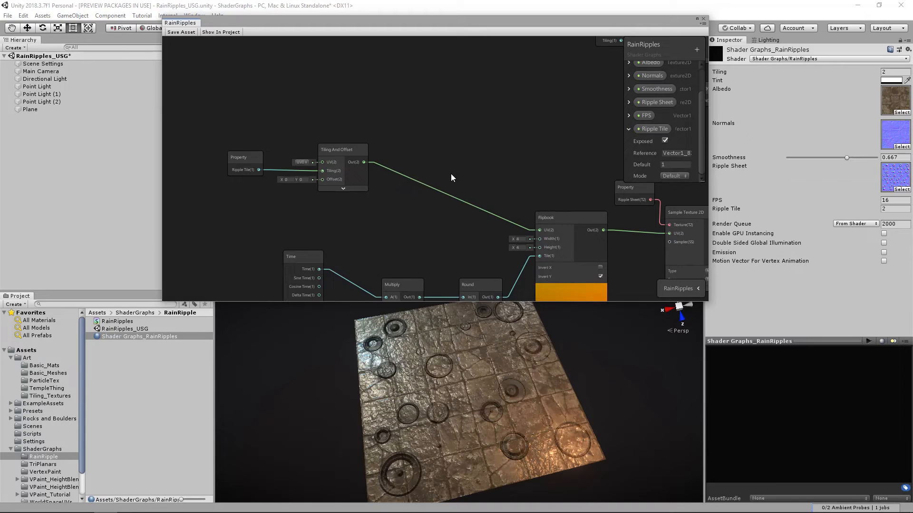
Insert a Fraction node between the Tiling And Offset output and the Flipbook's UV input, and save the shader.
key(space)
text(fraction)
click(445, 195)
drag(464, 193, 444, 160)
drag(364, 162, 437, 172)
mouse_move(332, 150)
mouse_down()
mouse_move(348, 148)
mouse_move(339, 150)
mouse_up()
drag(243, 159, 258, 158)
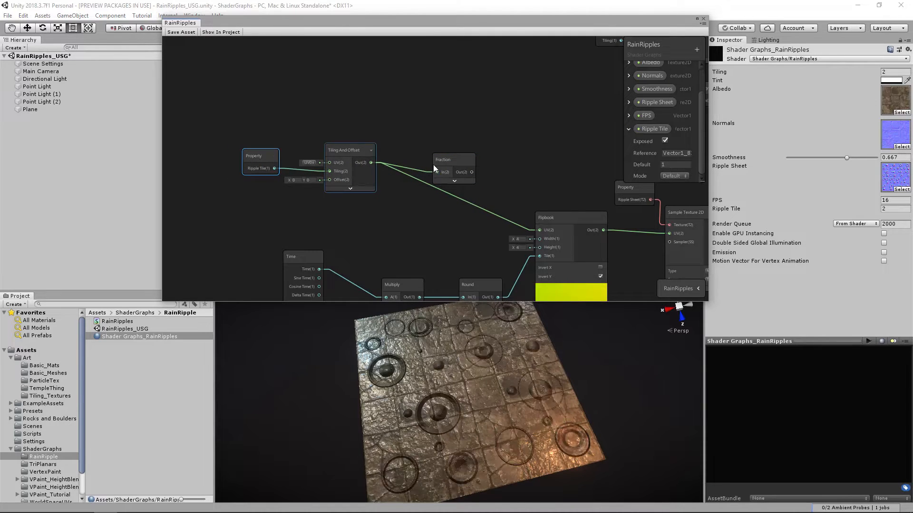
drag(472, 173, 537, 230)
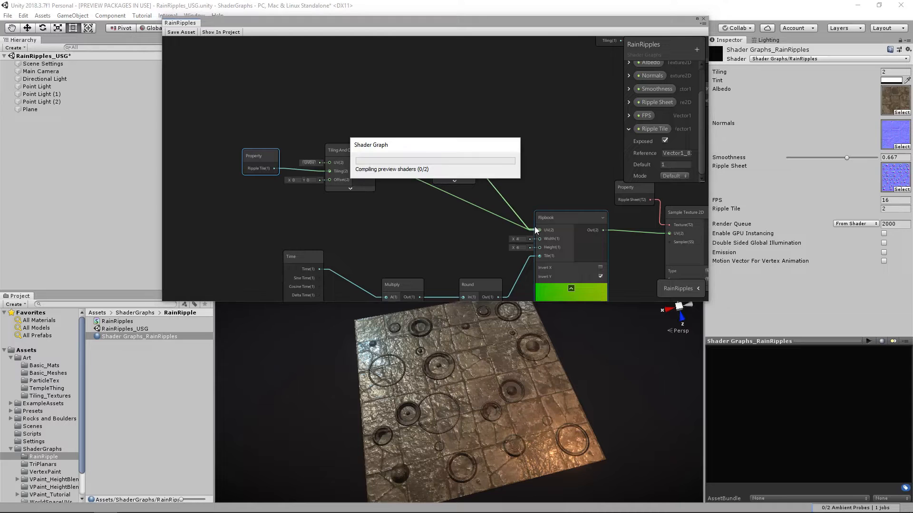
click(454, 161)
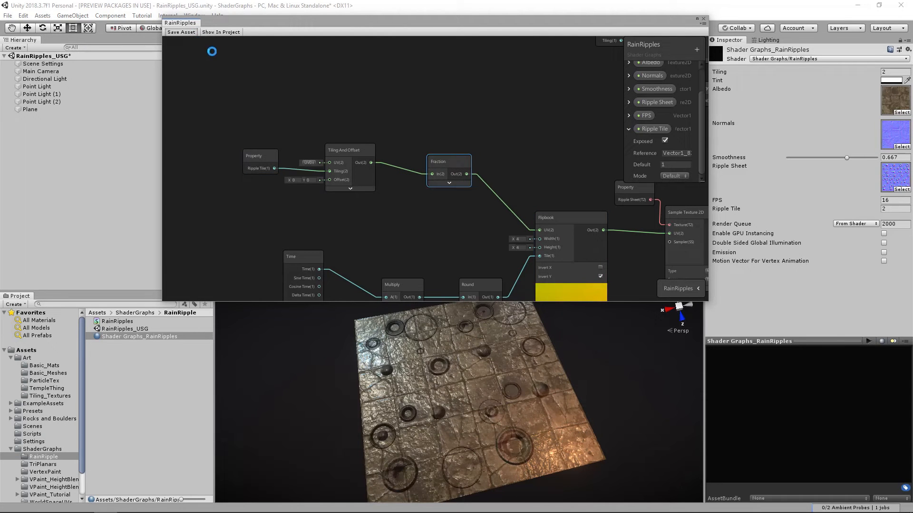
mouse_move(509, 380)
alt+mouse_down()
mouse_move(524, 381)
mouse_move(518, 384)
alt+mouse_up()
Move the complete ripple branch, from its property and Time nodes through its Sample Texture 2D, further away from the Normal Blend node.
drag(510, 24, 501, 24)
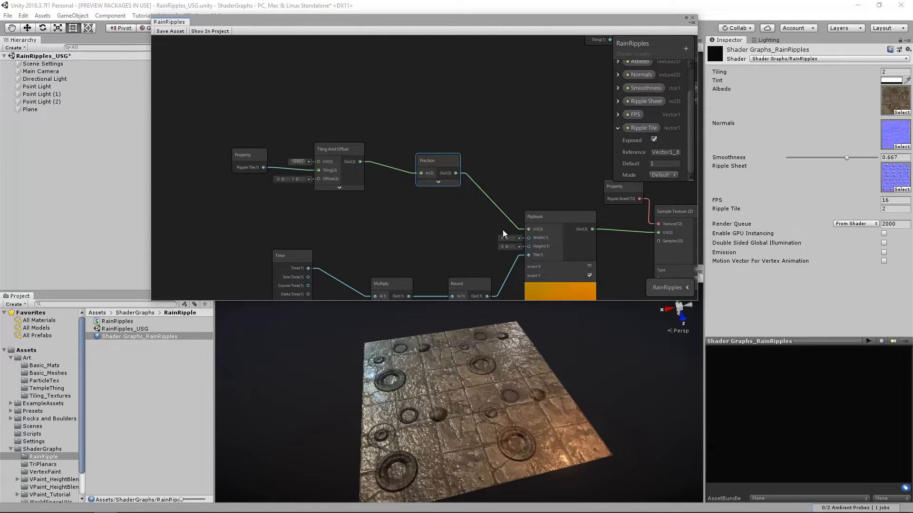
middle_drag(522, 213, 439, 140)
scroll(451, 149, down, 2)
middle_drag(528, 172, 488, 183)
scroll(489, 183, down, 4)
drag(287, 125, 504, 239)
drag(518, 169, 551, 194)
middle_drag(528, 154, 504, 164)
scroll(507, 212, up, 3)
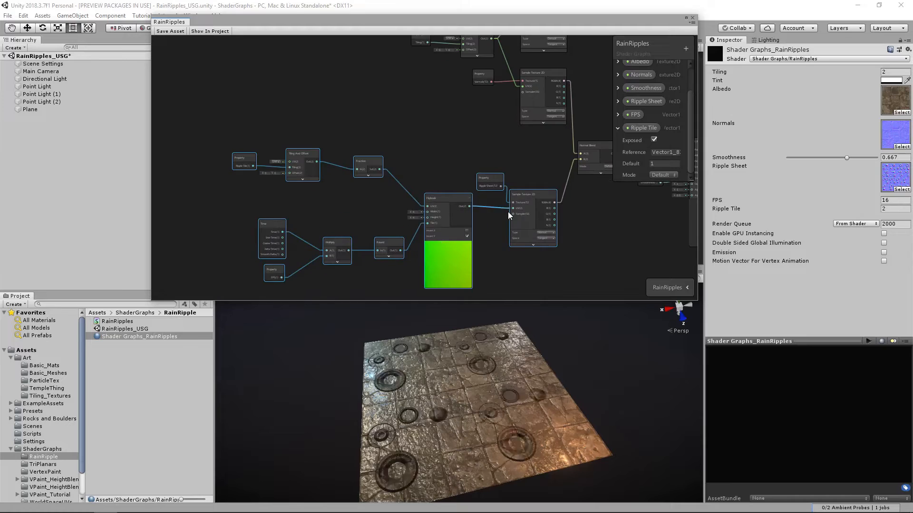
scroll(415, 186, down, 2)
middle_drag(415, 186, 326, 162)
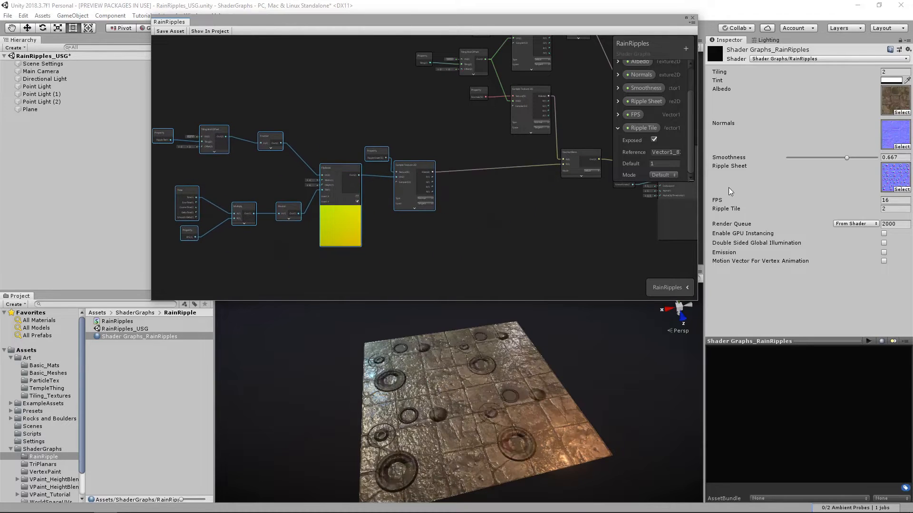
Try a Ripple Tile of 10 on the ripple material and settle on 4.
click(885, 209)
text(10)
drag(849, 210, 810, 210)
click(885, 209)
text(4)
key(Tab)
Widen the gap between the ripple branch and the floor texture nodes by moving the ripple branch lower in the graph.
middle_drag(408, 176, 491, 202)
click(475, 155)
scroll(402, 161, down, 2)
drag(230, 129, 477, 257)
drag(475, 199, 486, 255)
middle_drag(509, 169, 447, 218)
drag(381, 88, 514, 230)
click(529, 205)
drag(349, 81, 511, 202)
drag(490, 180, 482, 156)
click(435, 174)
middle_drag(448, 139, 572, 100)
middle_drag(496, 234, 446, 156)
scroll(446, 156, up, 3)
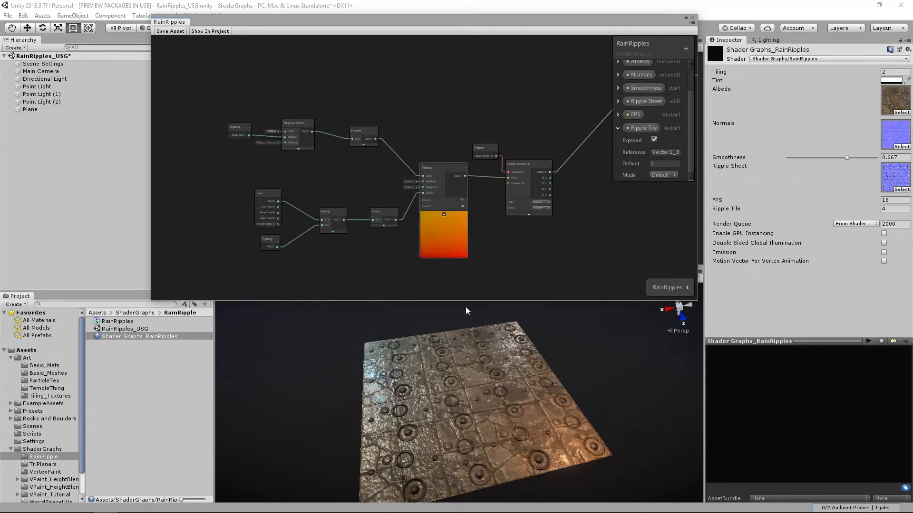
Duplicate the ripple branch without its Ripple Sheet property, place the copy above the original, and move both branches away from the Normal Blend node.
alt+drag(478, 407, 463, 405)
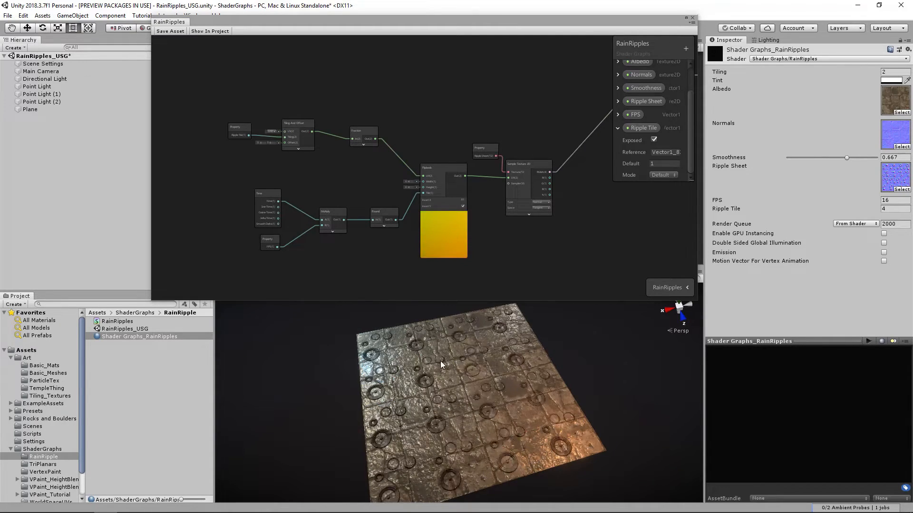
drag(198, 102, 450, 264)
middle_drag(433, 171, 434, 201)
shift+click(530, 197)
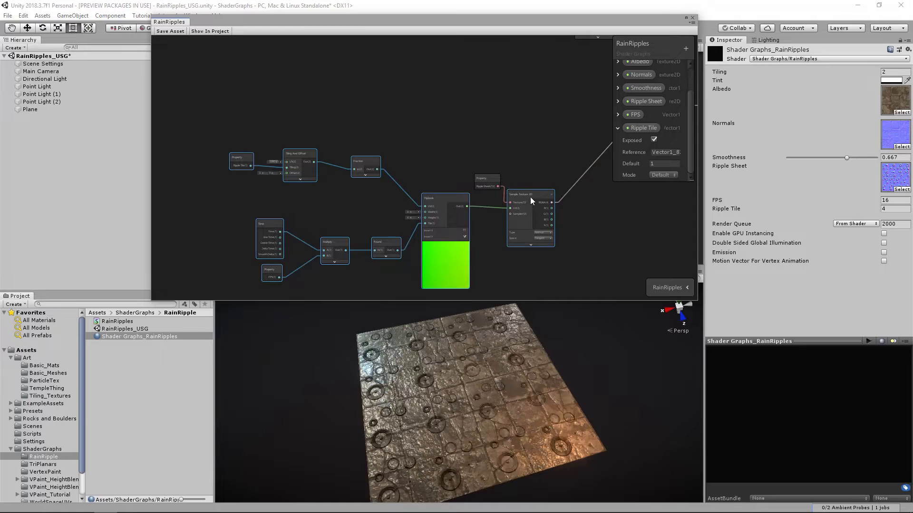
drag(453, 203, 438, 148)
scroll(462, 170, down, 3)
middle_drag(461, 170, 441, 127)
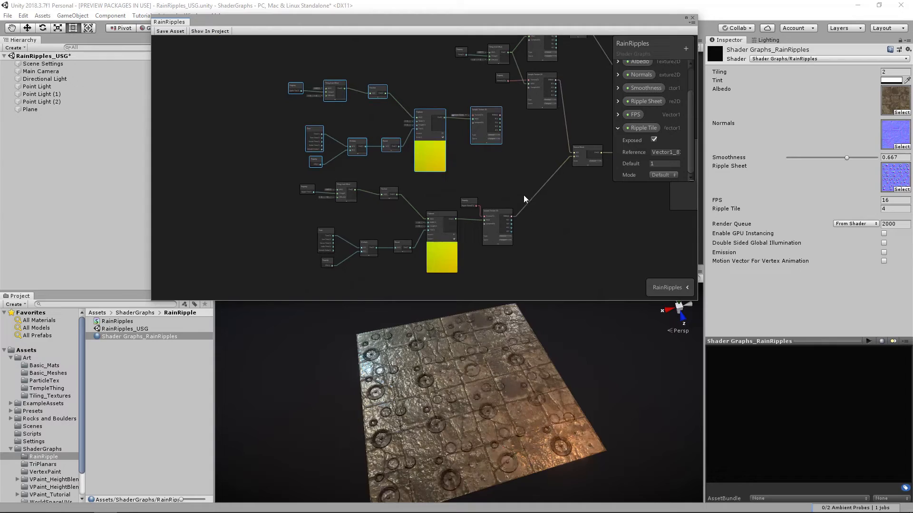
middle_drag(494, 151, 397, 149)
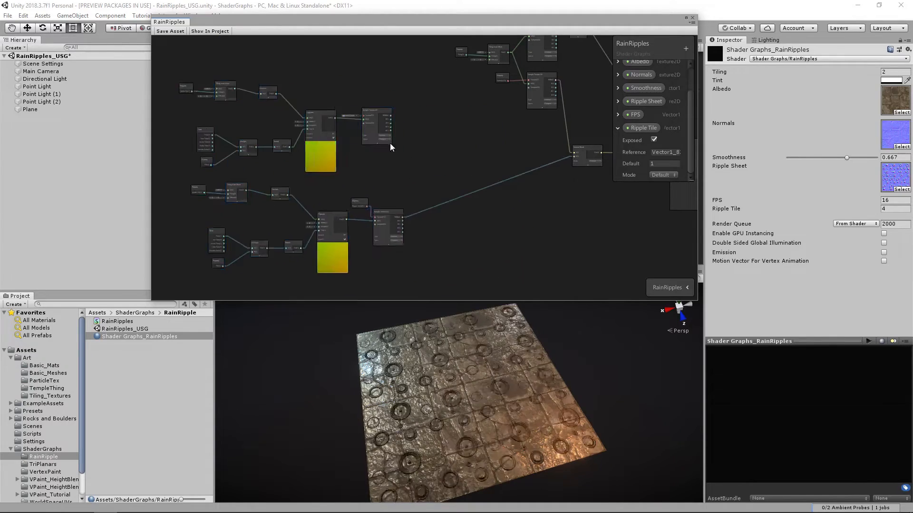
Place the Ripple Sheet property between the two branches and connect it to the duplicated Sample Texture 2D's Texture input.
scroll(414, 190, up, 2)
drag(431, 238, 489, 81)
scroll(419, 222, up, 3)
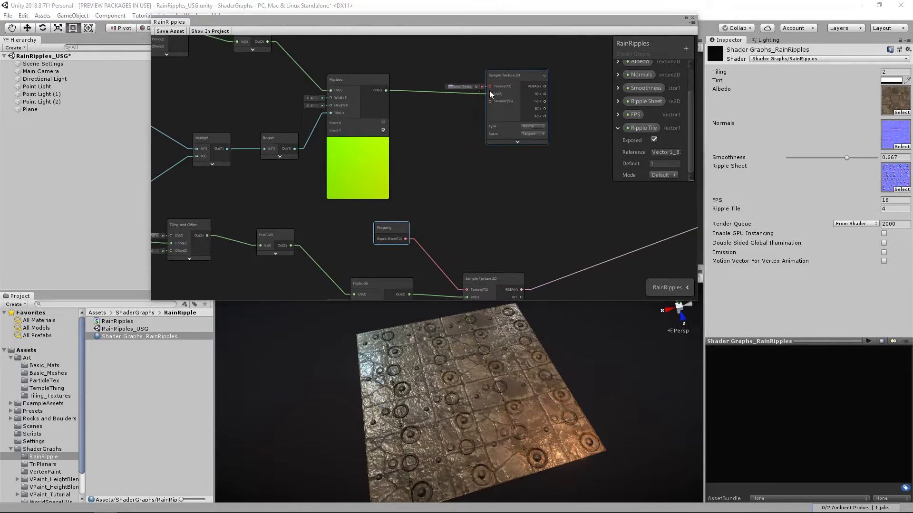
click(570, 67)
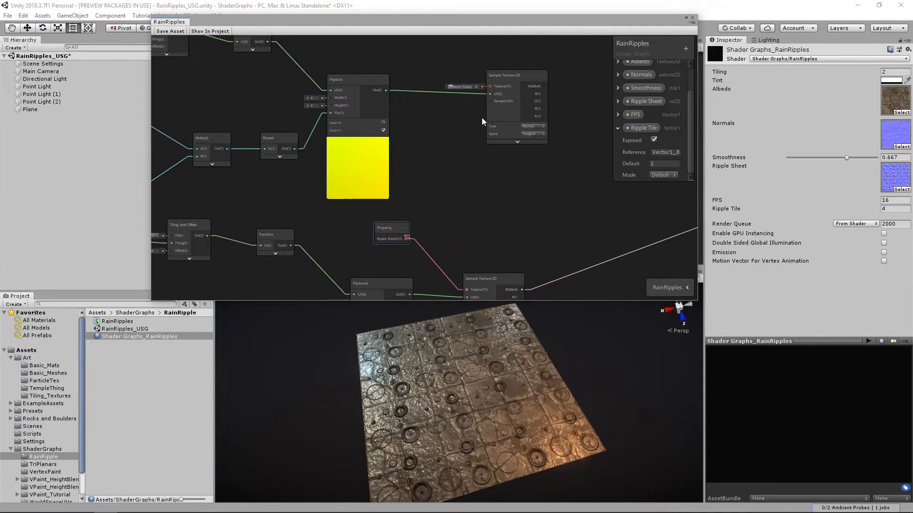
drag(406, 238, 490, 87)
Move the duplicated Time, FPS, Multiply and Round nodes closer to the duplicate branch's tiling nodes.
middle_drag(320, 122, 448, 144)
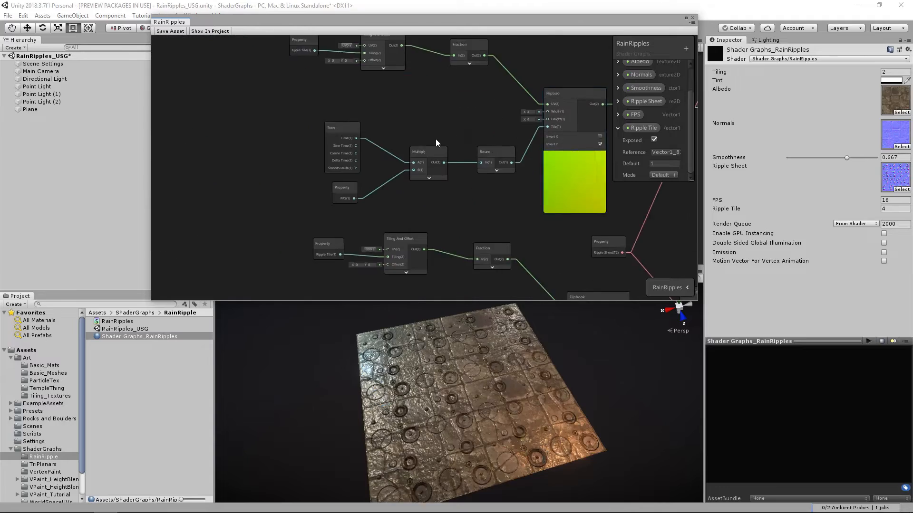
scroll(449, 141, down, 2)
drag(488, 163, 489, 164)
drag(490, 164, 482, 133)
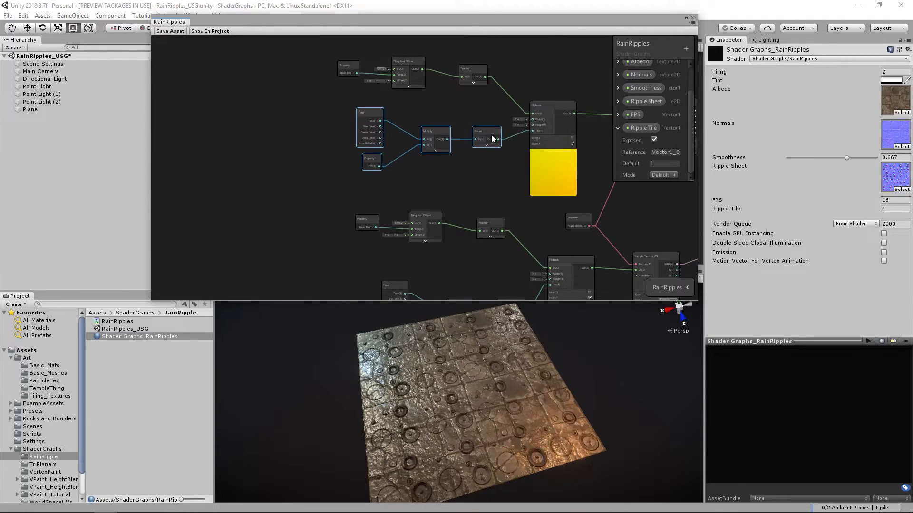
scroll(482, 133, up, 2)
drag(330, 166, 333, 167)
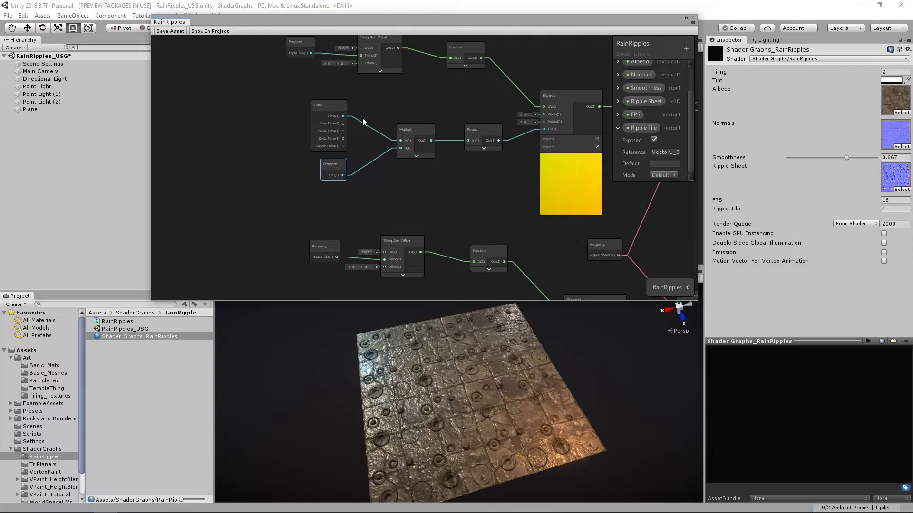
Insert a Divide node with B at 2 between the duplicated Ripple Tile property and the Tiling input of Tiling And Offset.
middle_drag(362, 119, 408, 192)
drag(342, 142, 305, 141)
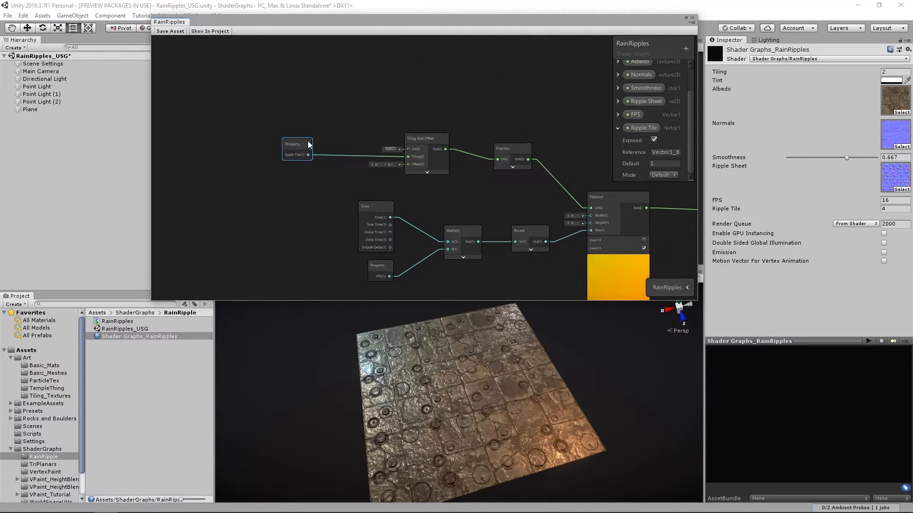
scroll(329, 146, up, 2)
key(space)
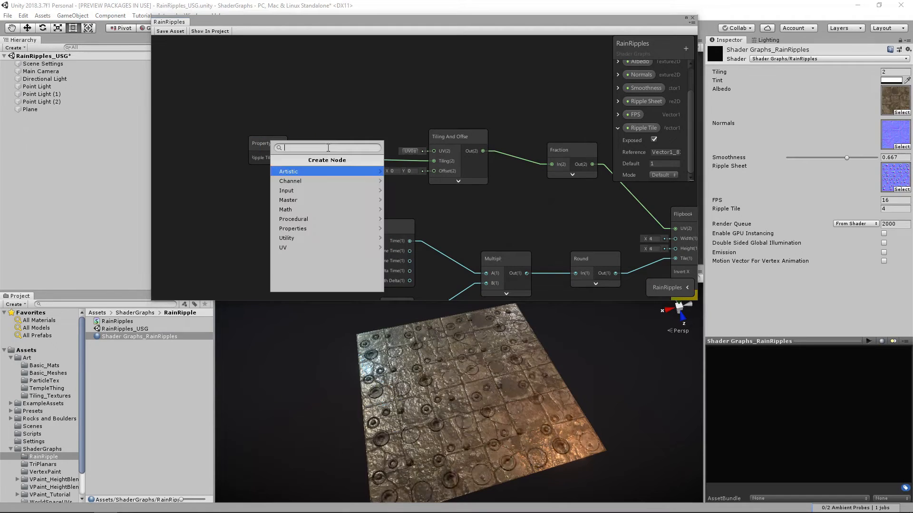
text(divi)
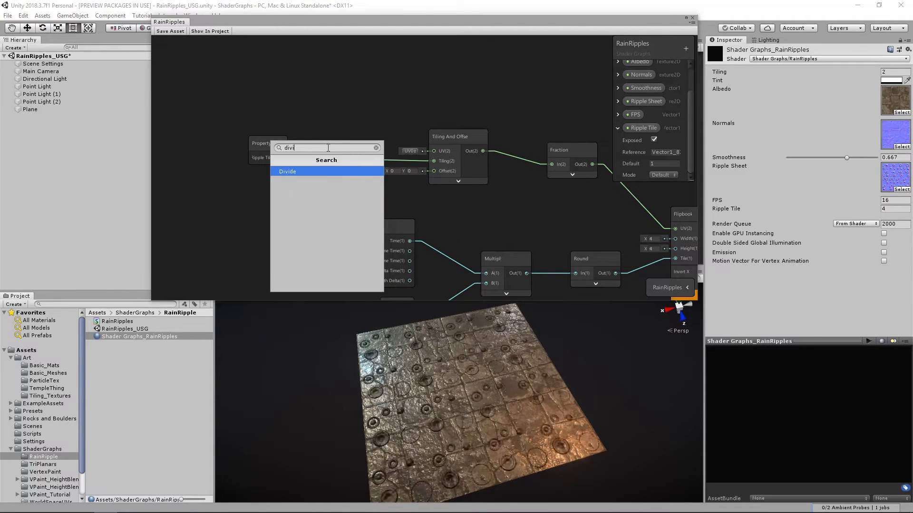
key(Return)
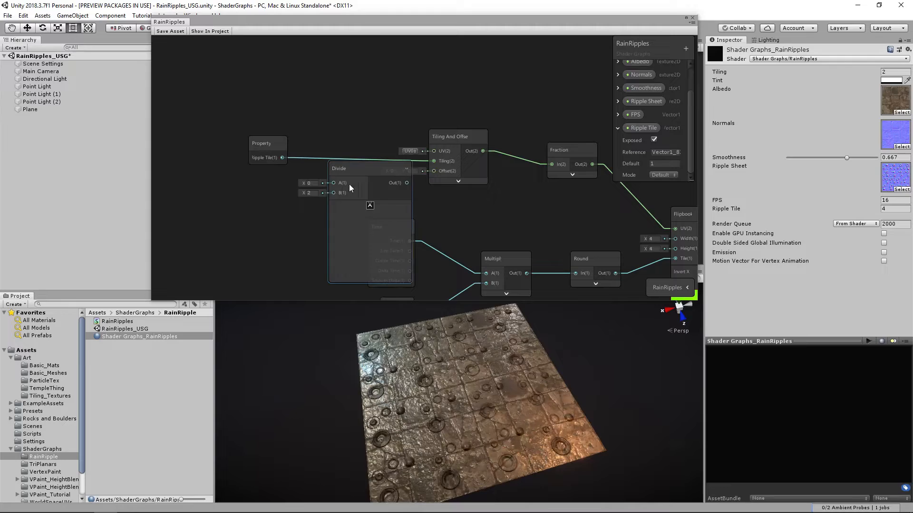
drag(351, 167, 352, 107)
drag(282, 157, 433, 161)
drag(343, 114, 344, 128)
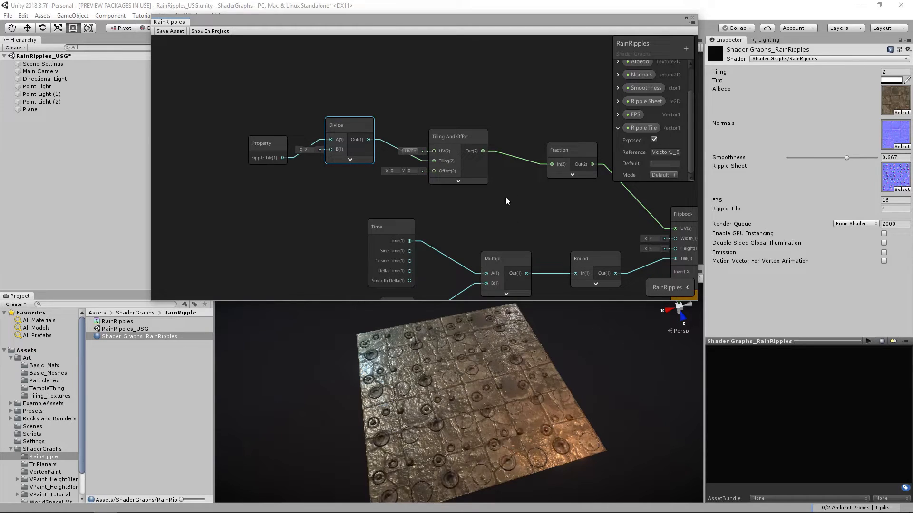
Add a second Normal Blend node between the two ripple Sample Texture 2D nodes and the existing Normal Blend.
middle_drag(534, 205, 404, 182)
scroll(451, 180, down, 5)
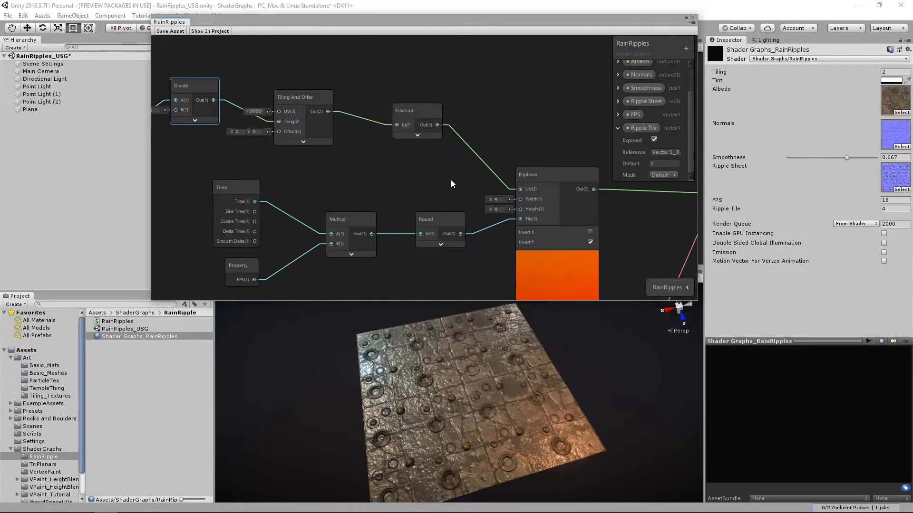
middle_drag(618, 200, 153, 159)
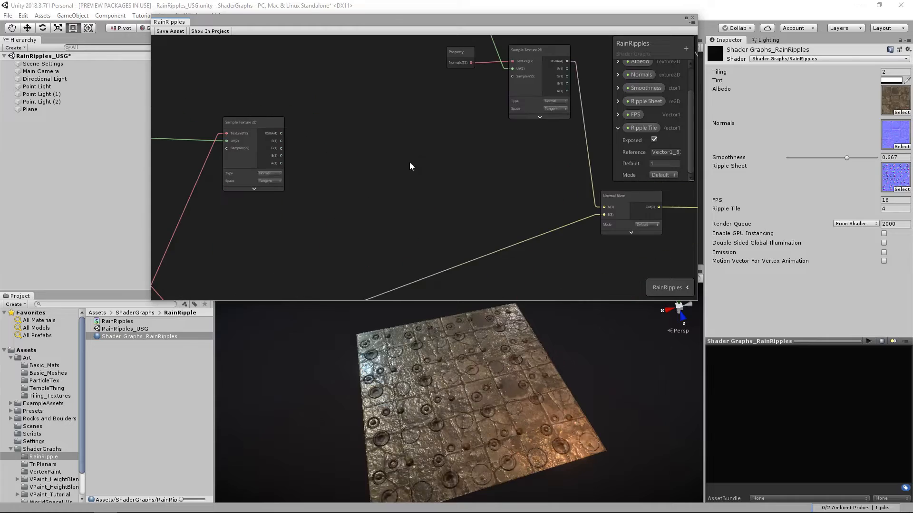
scroll(460, 177, down, 3)
middle_drag(491, 181, 477, 174)
middle_drag(424, 204, 446, 187)
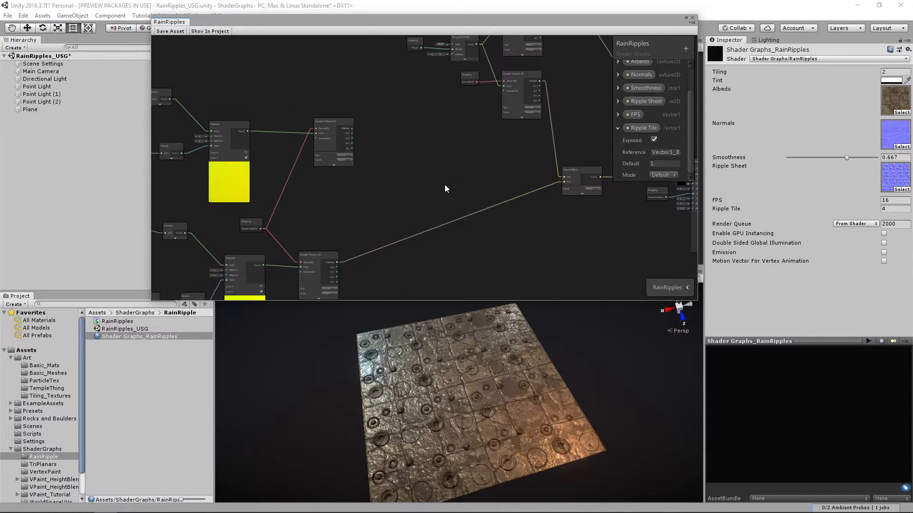
key(space)
text(normal)
click(412, 208)
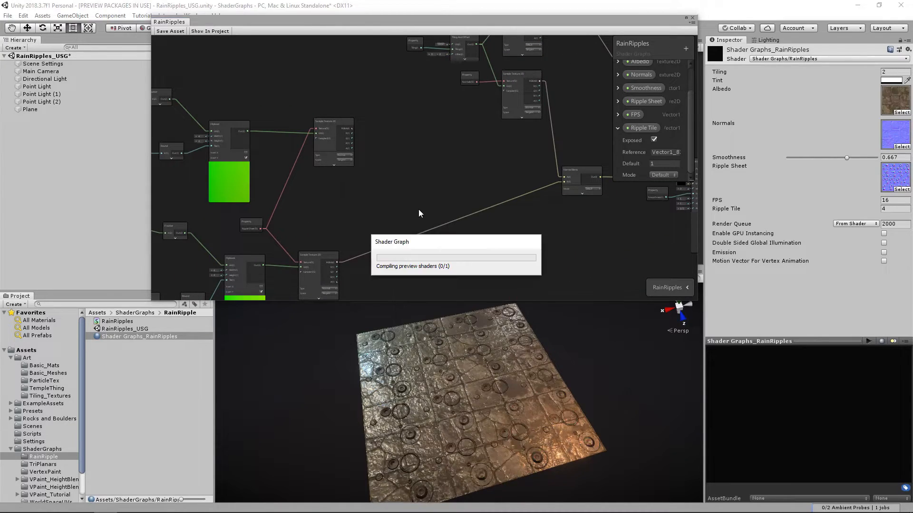
click(467, 227)
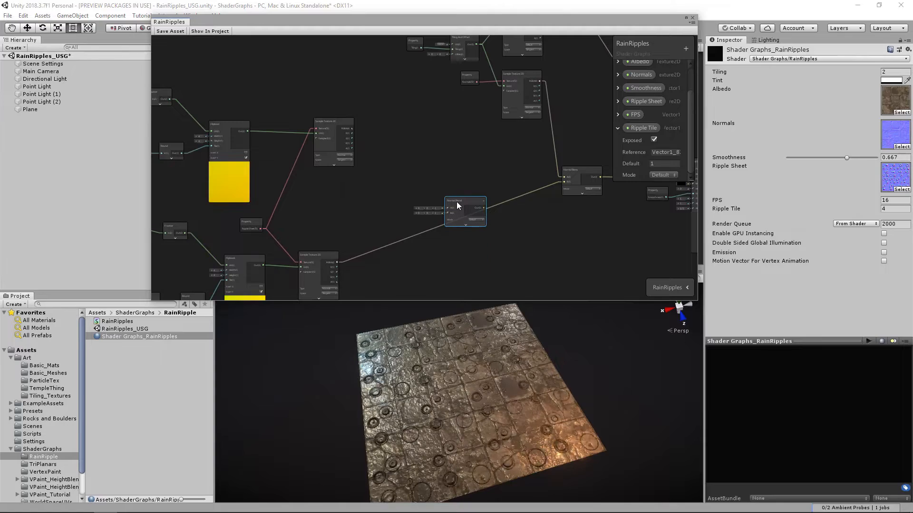
drag(456, 202, 438, 194)
Connect both ripple texture RGBA outputs to the new Normal Blend and its output to the B input of the floor's Normal Blend.
drag(352, 130, 429, 198)
drag(338, 262, 379, 191)
middle_drag(436, 198, 363, 202)
drag(335, 202, 492, 187)
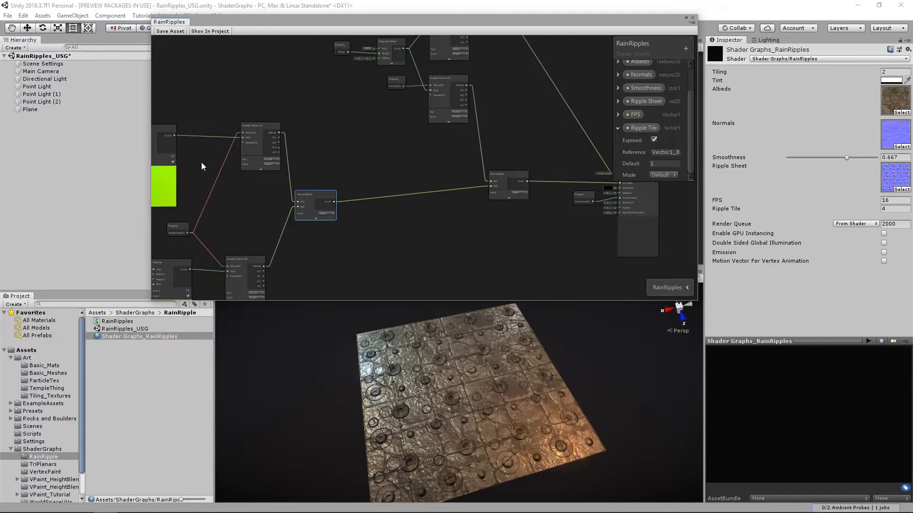
Adjust the ripple Normal Blend node's position slightly and save the shader.
middle_drag(198, 218, 326, 220)
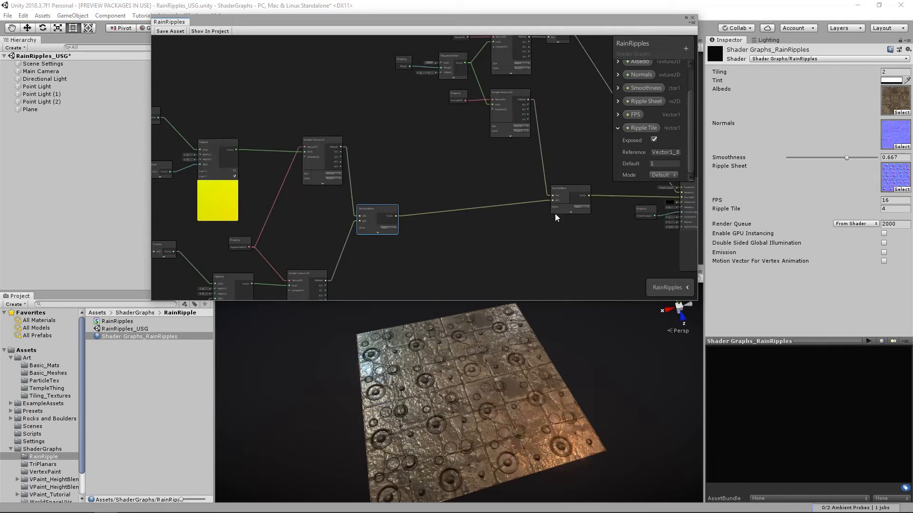
drag(375, 213, 378, 218)
middle_drag(494, 140, 623, 190)
scroll(622, 190, down, 2)
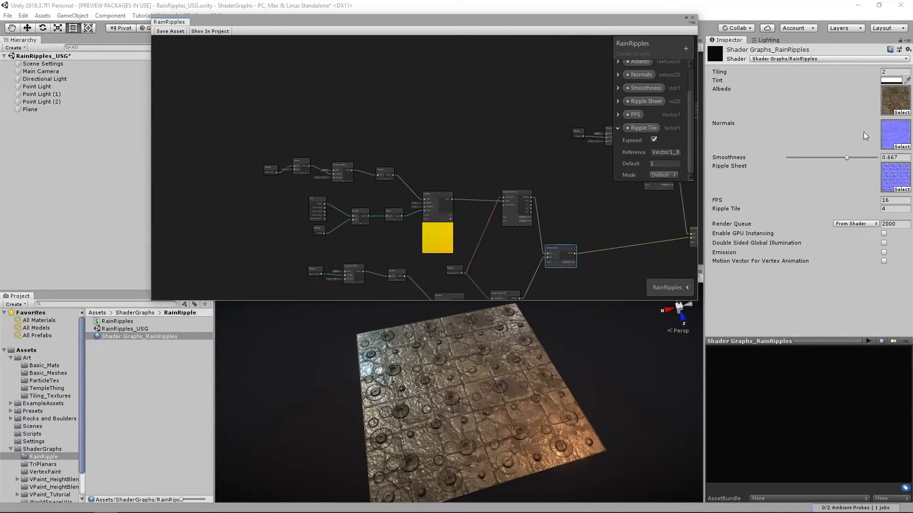
middle_drag(303, 165, 257, 136)
click(173, 30)
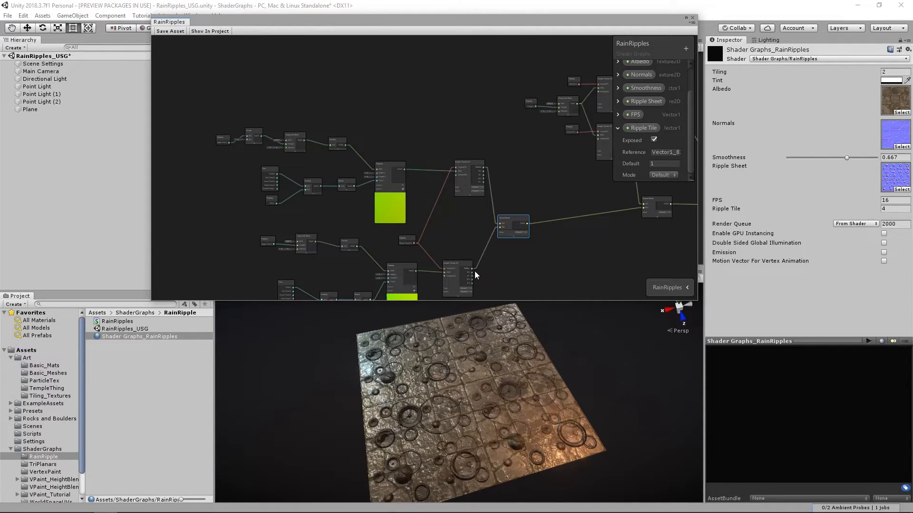
Set the duplicated Tiling And Offset node's Offset to X 0.3 and Y 0.6, and save the shader.
middle_drag(441, 204, 480, 167)
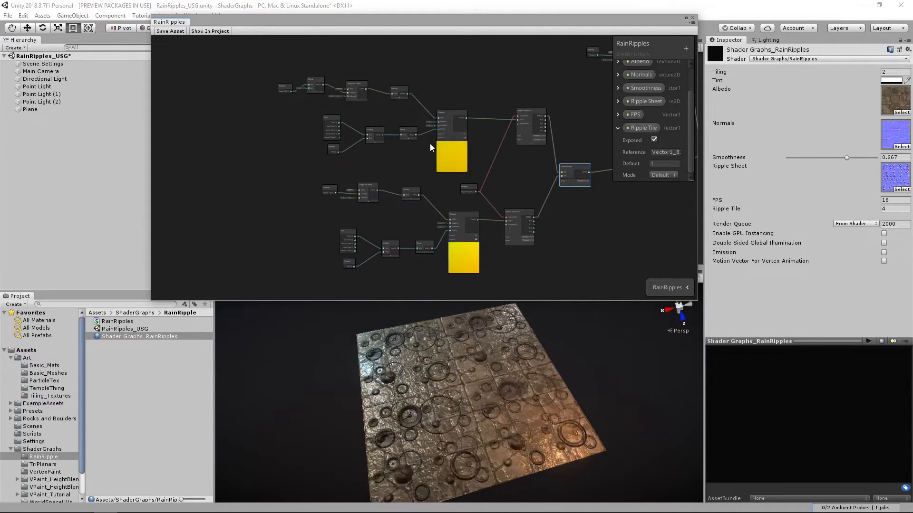
scroll(430, 143, up, 4)
scroll(435, 161, up, 2)
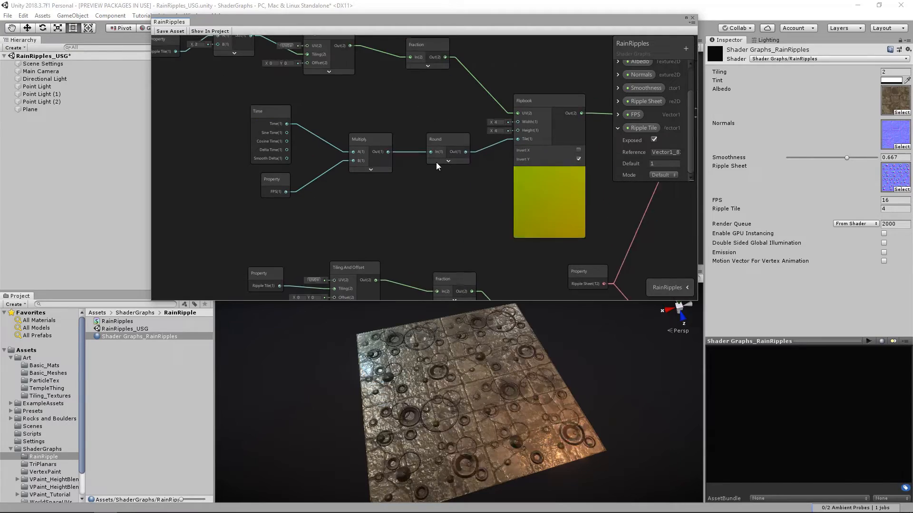
middle_drag(436, 161, 461, 171)
scroll(368, 128, up, 2)
middle_drag(400, 138, 524, 235)
click(402, 153)
text(0.3)
key(Tab)
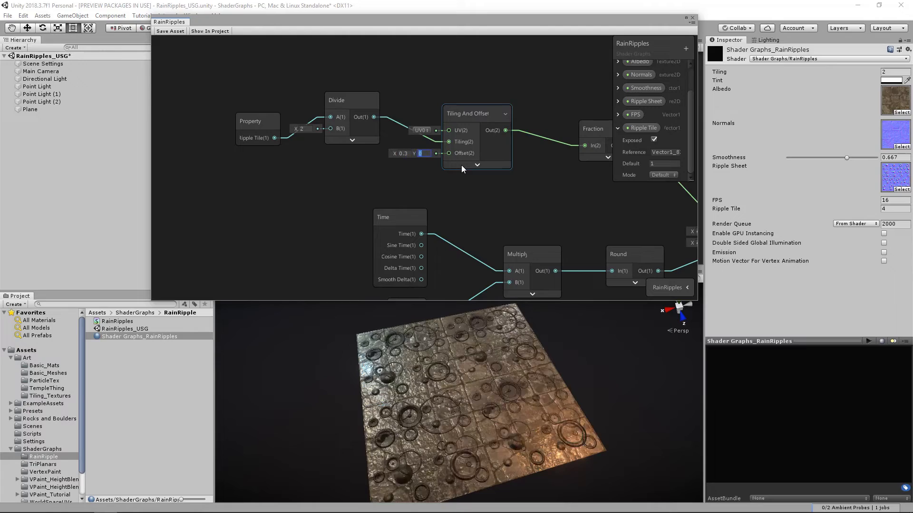
text(0.6)
scroll(492, 184, down, 1)
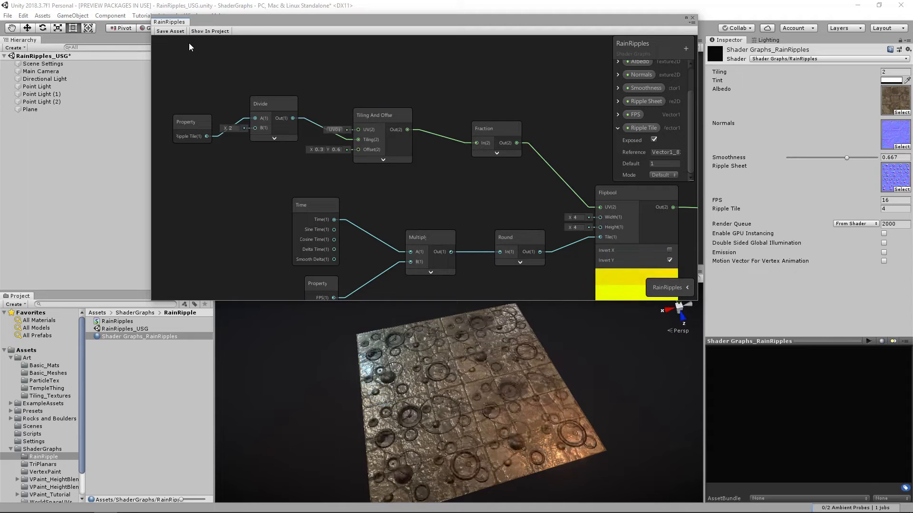
click(172, 31)
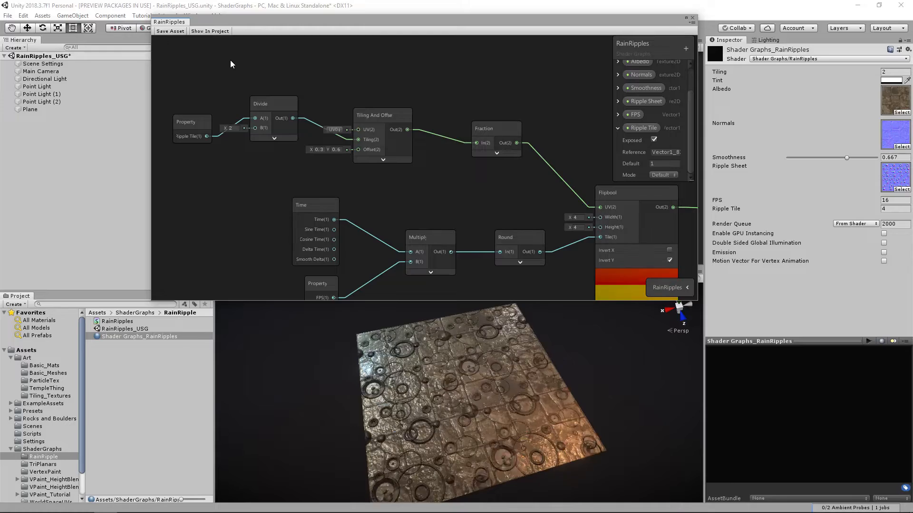
Set the duplicated Tiling And Offset node's Y offset to 0.3, save the shader, and view the floor plane from another angle.
scroll(481, 158, down, 2)
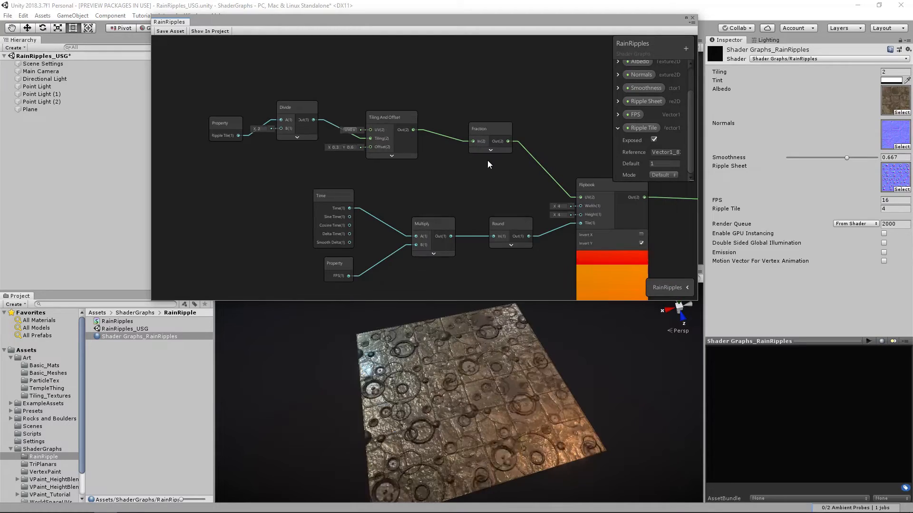
scroll(410, 150, up, 2)
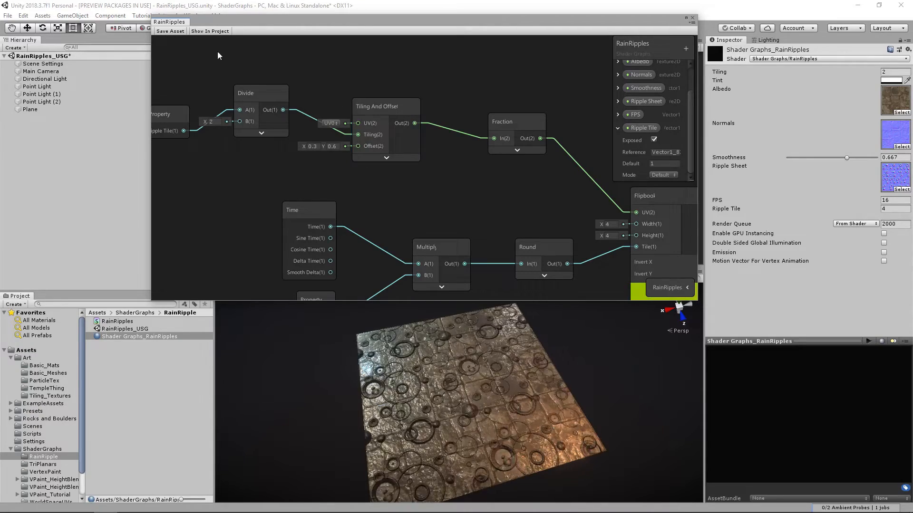
click(312, 147)
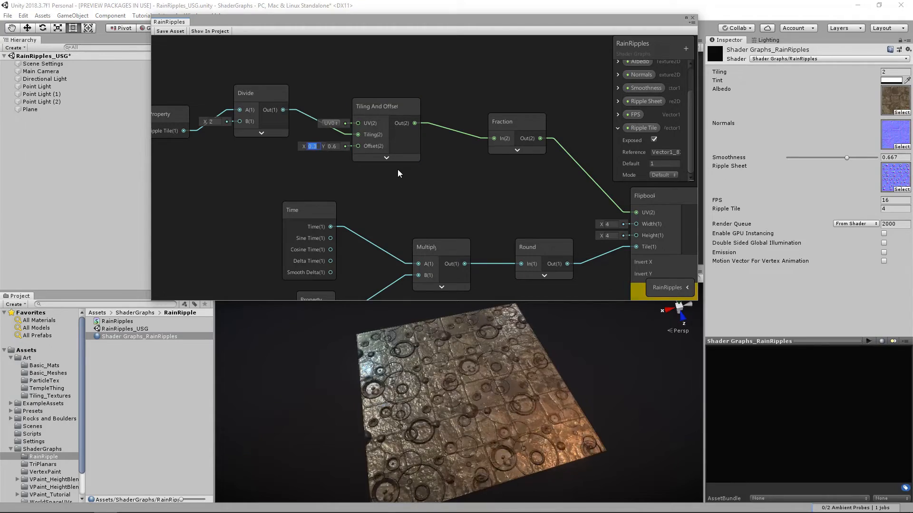
key(Tab)
text(0.3)
key(Return)
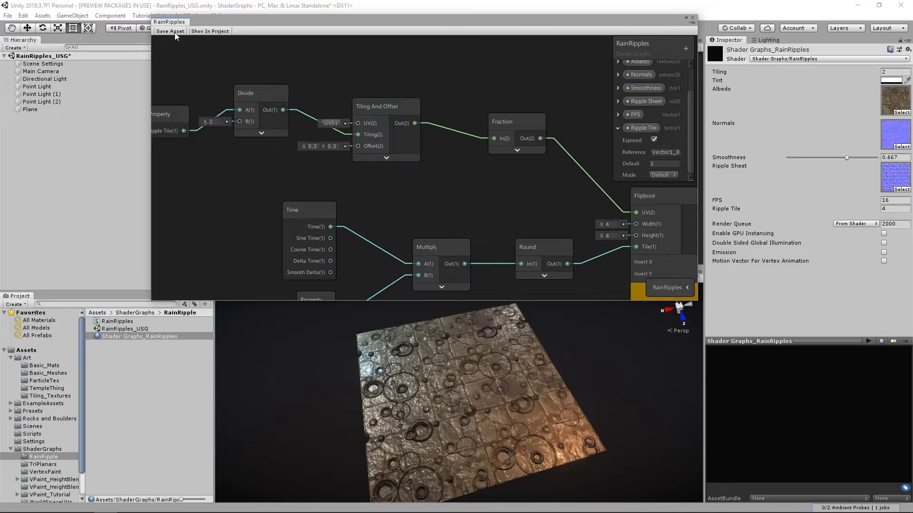
alt+drag(437, 367, 495, 269)
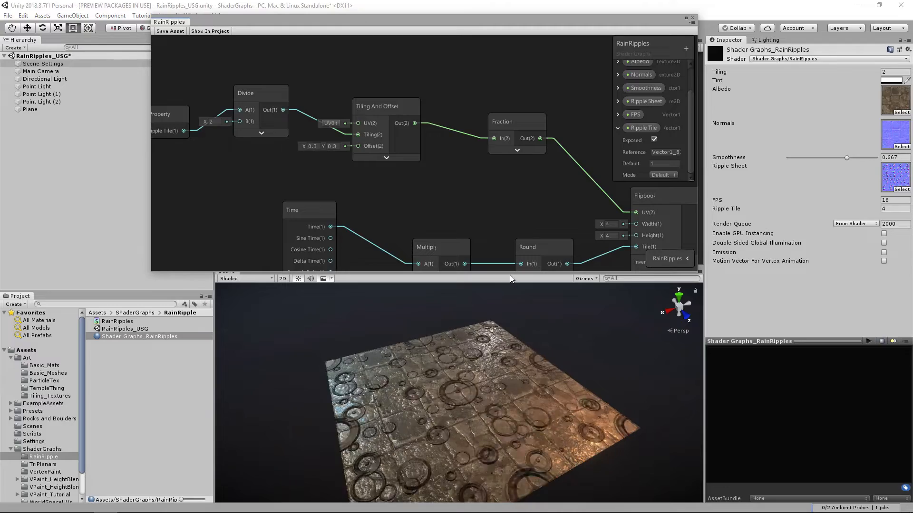
Select all nodes of both ripple layers, including their Normal Blend, and move the group farther away from the floor nodes.
scroll(467, 158, down, 3)
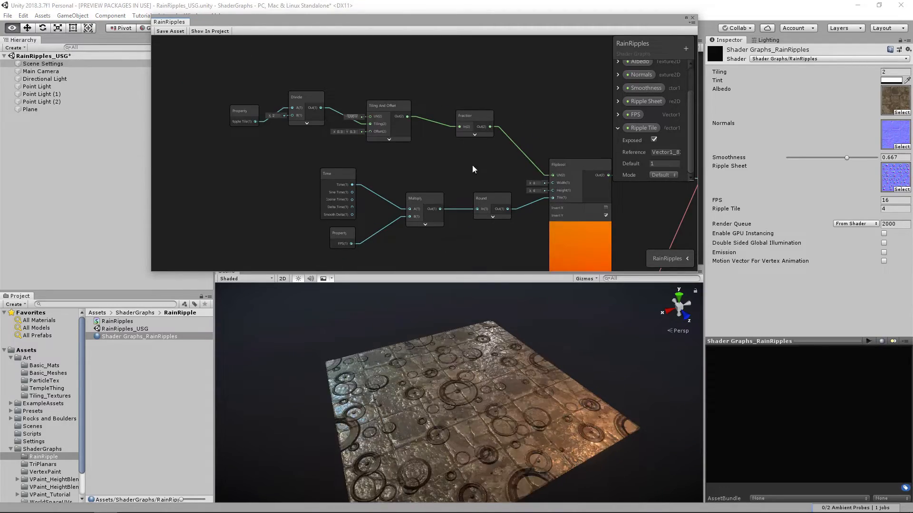
middle_drag(472, 165, 393, 169)
scroll(393, 168, down, 3)
drag(233, 101, 415, 151)
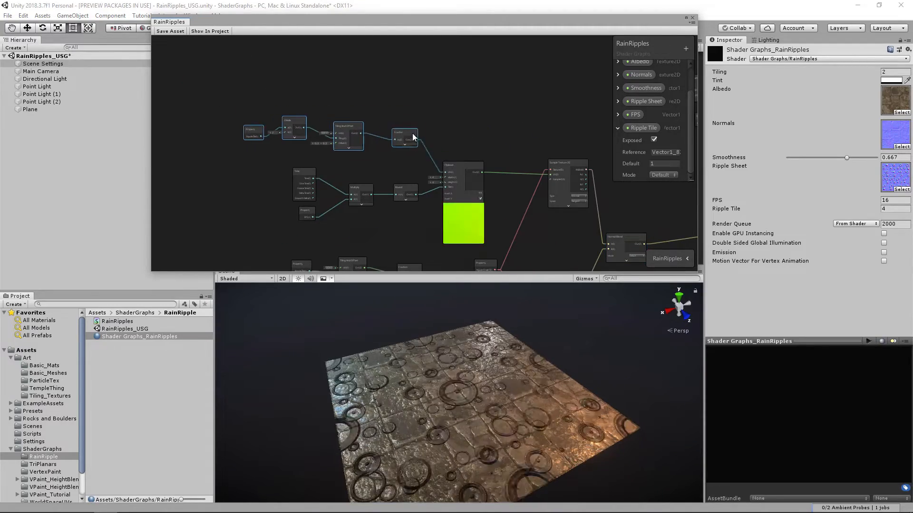
scroll(364, 159, down, 2)
middle_drag(366, 155, 302, 103)
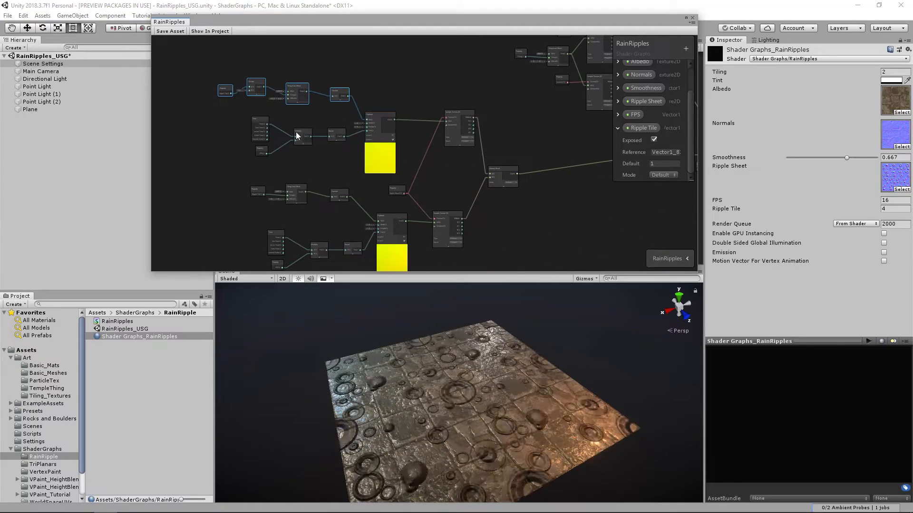
scroll(358, 122, down, 3)
drag(245, 75, 478, 227)
drag(489, 163, 426, 159)
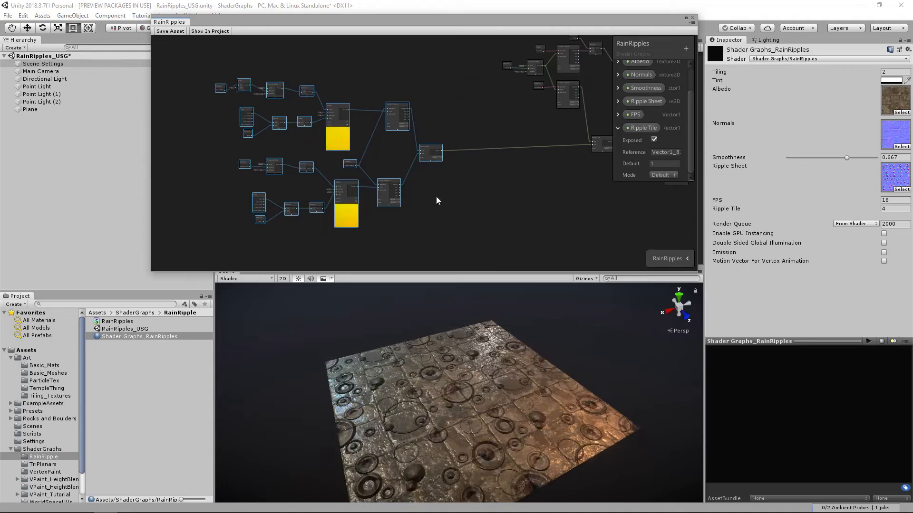
Examine the animated ripples on the floor plane from another angle and review both ripple layers in the graph.
alt+drag(478, 378, 415, 373)
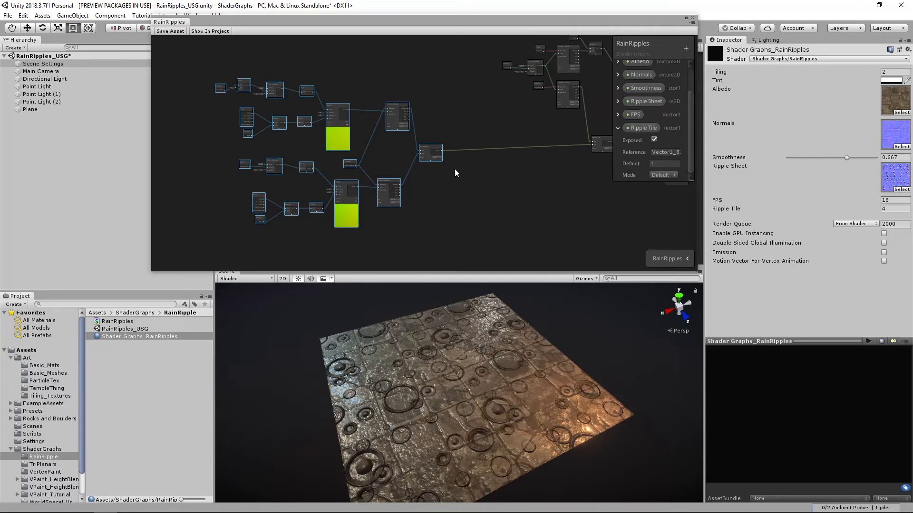
scroll(451, 170, up, 3)
scroll(456, 162, up, 3)
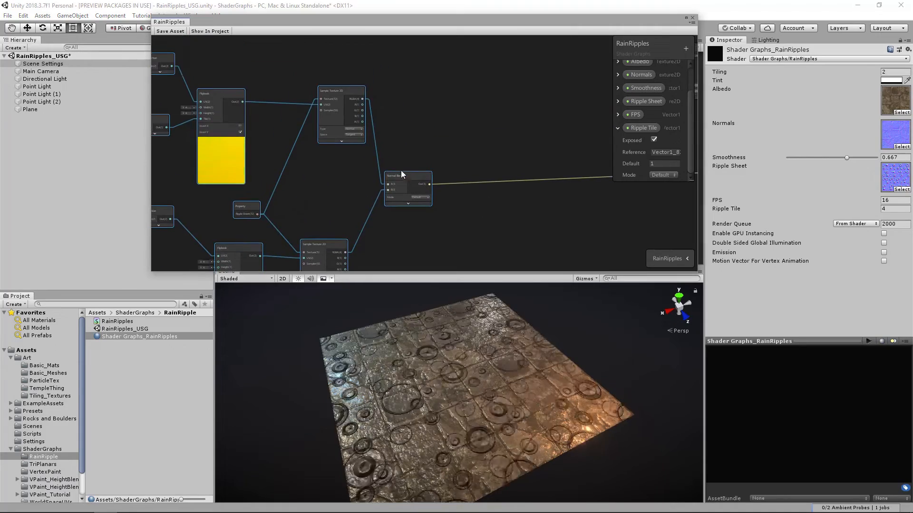
scroll(428, 164, down, 3)
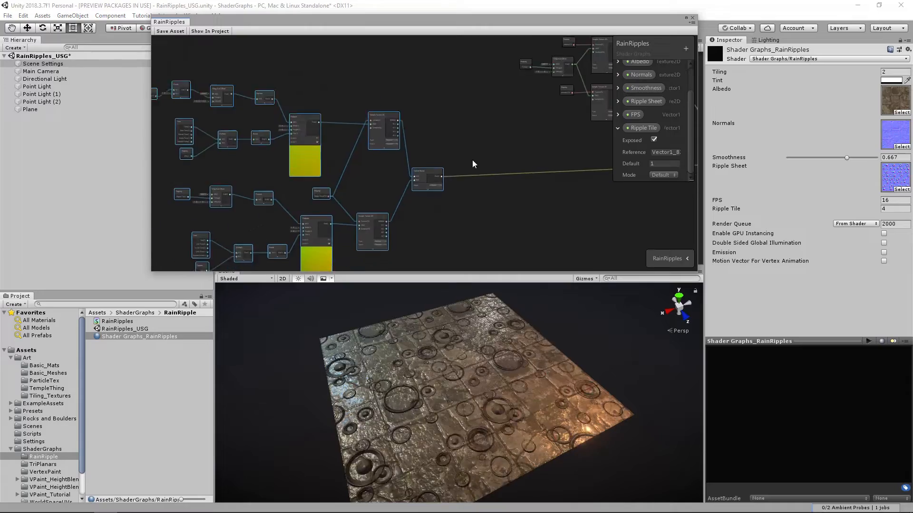
scroll(492, 161, down, 2)
middle_drag(478, 165, 465, 136)
middle_drag(480, 183, 382, 177)
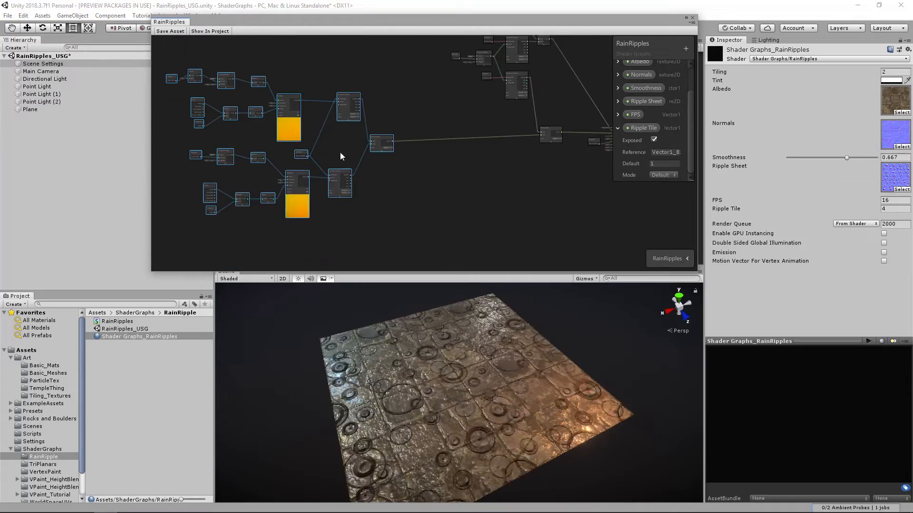
scroll(430, 172, up, 6)
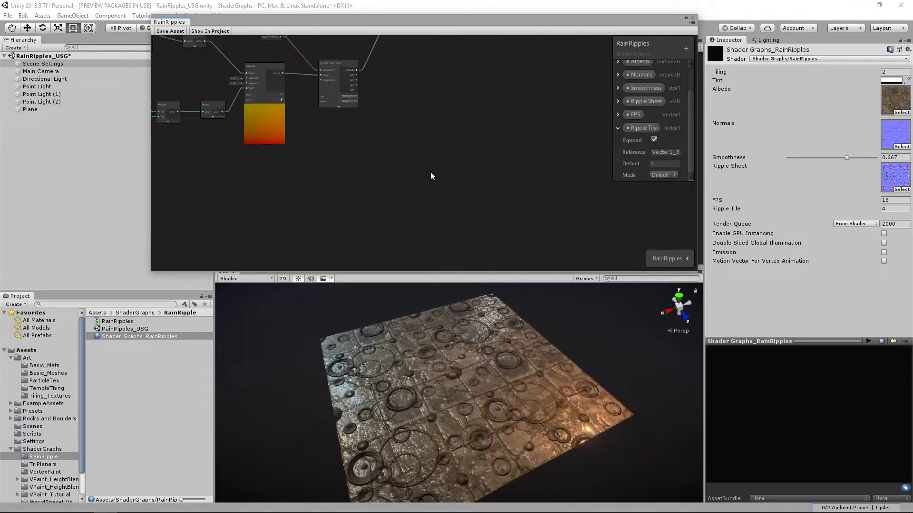
key(space)
text(noise)
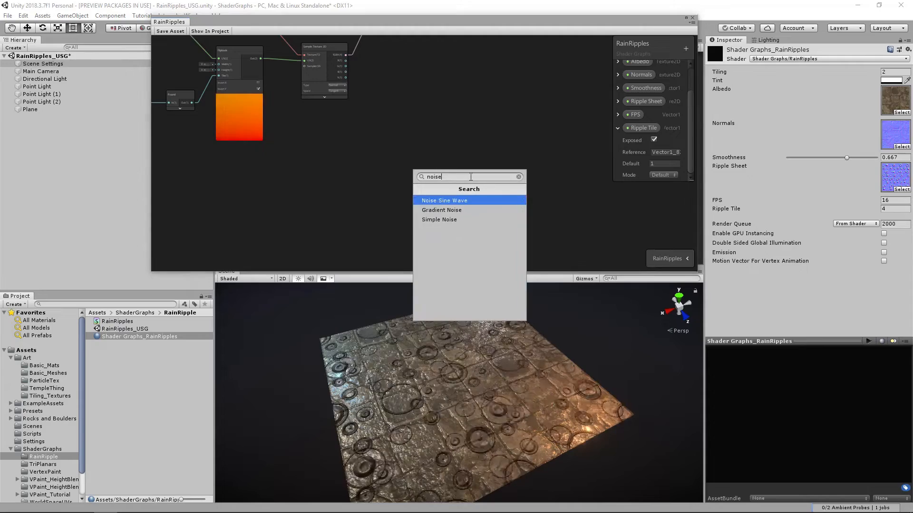
click(447, 220)
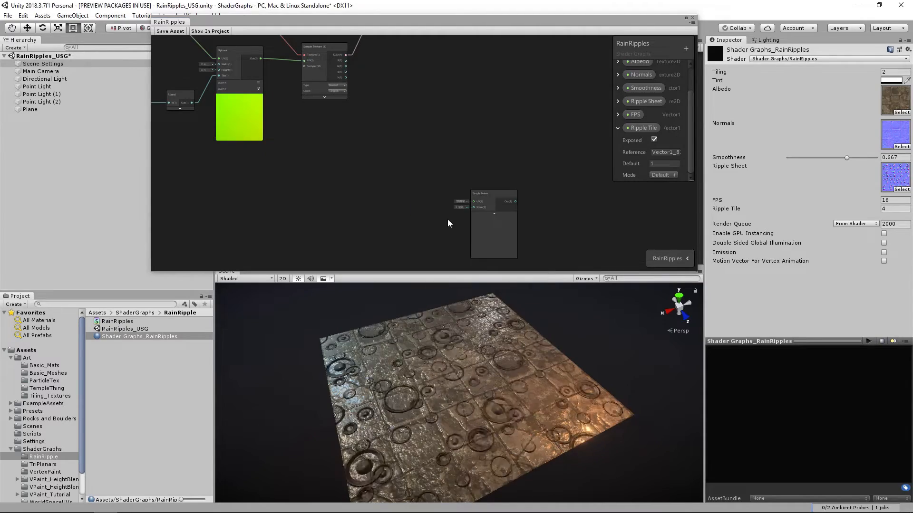
drag(488, 196, 460, 163)
scroll(460, 163, up, 3)
click(399, 170)
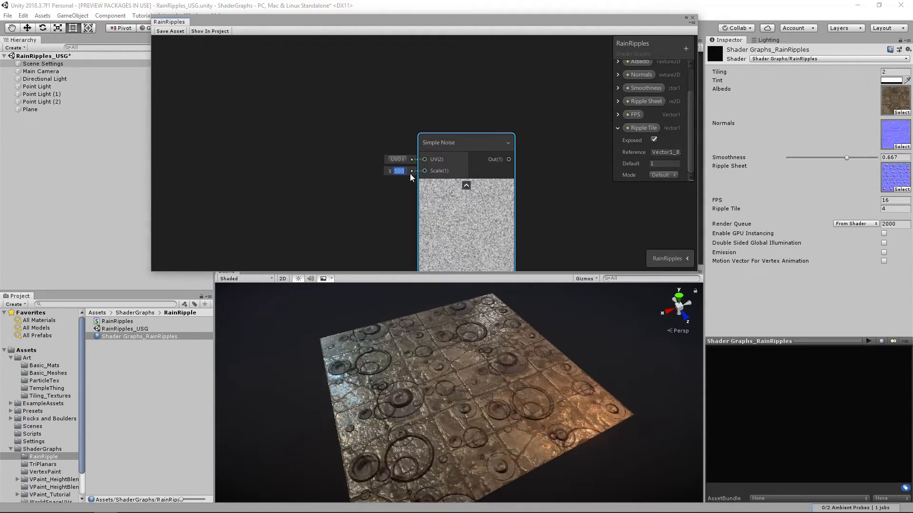
drag(466, 147, 458, 129)
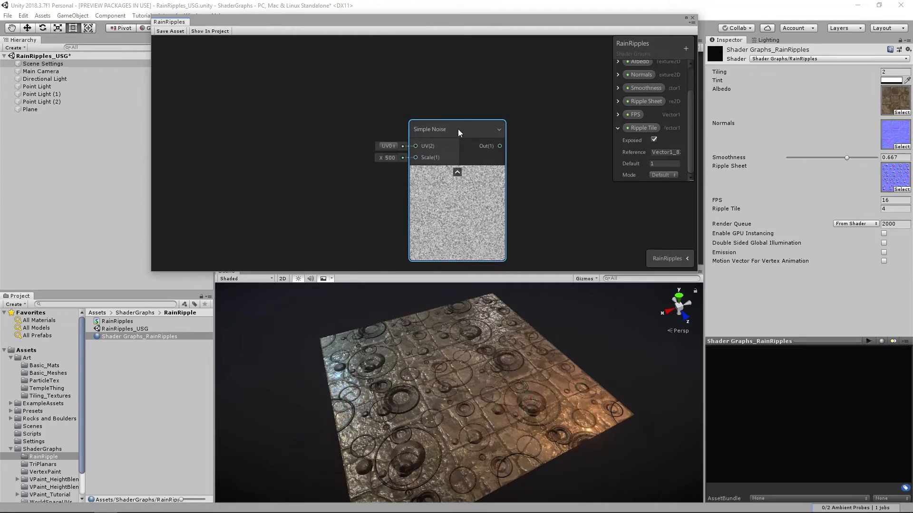
key(Delete)
Add a Voronoi node in the empty area beyond the ripple layers and collapse the Ripple Tile property's settings.
key(space)
text(voro)
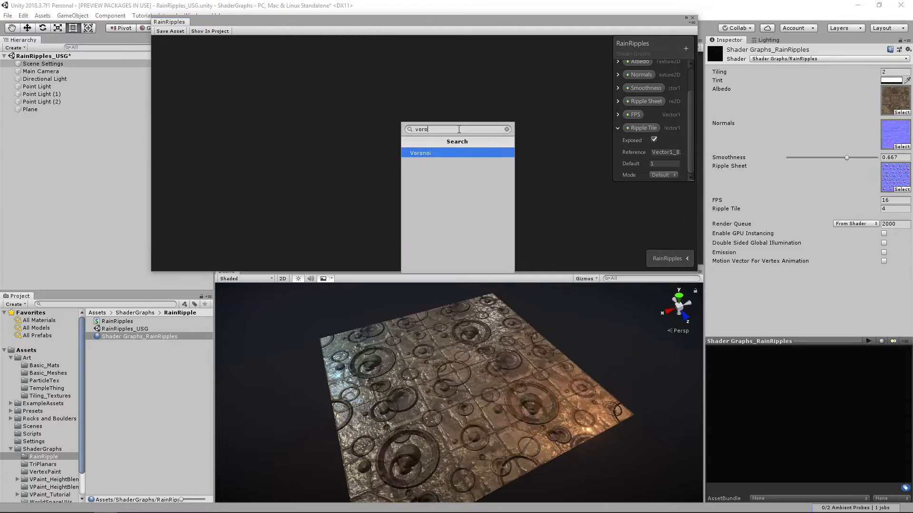
click(428, 153)
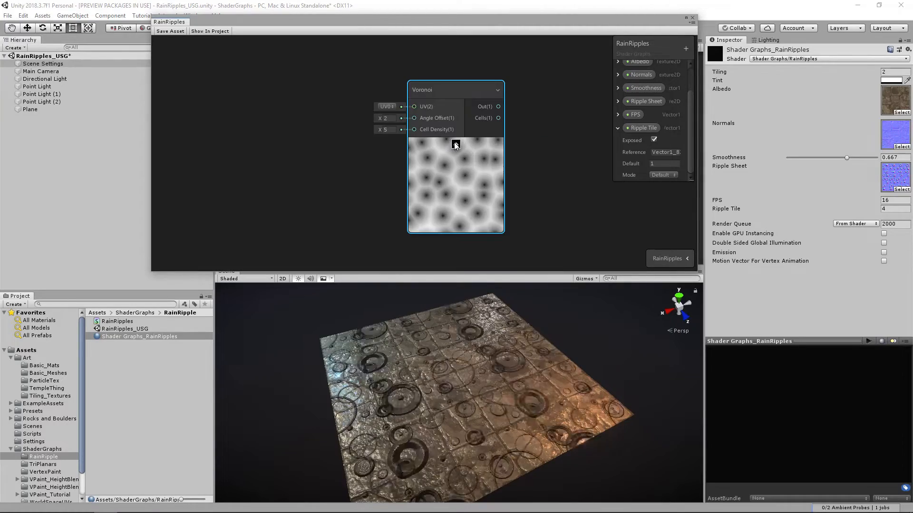
click(455, 143)
drag(437, 90, 448, 110)
click(460, 163)
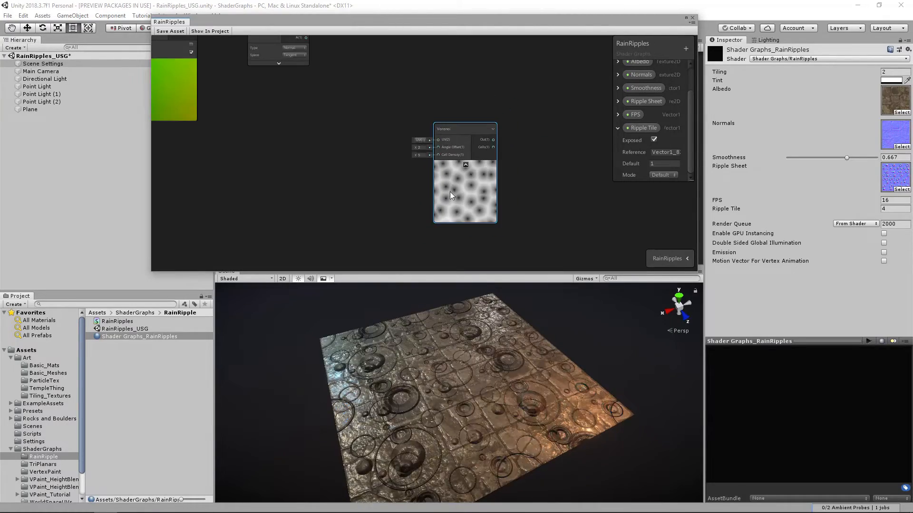
scroll(471, 155, down, 5)
click(618, 128)
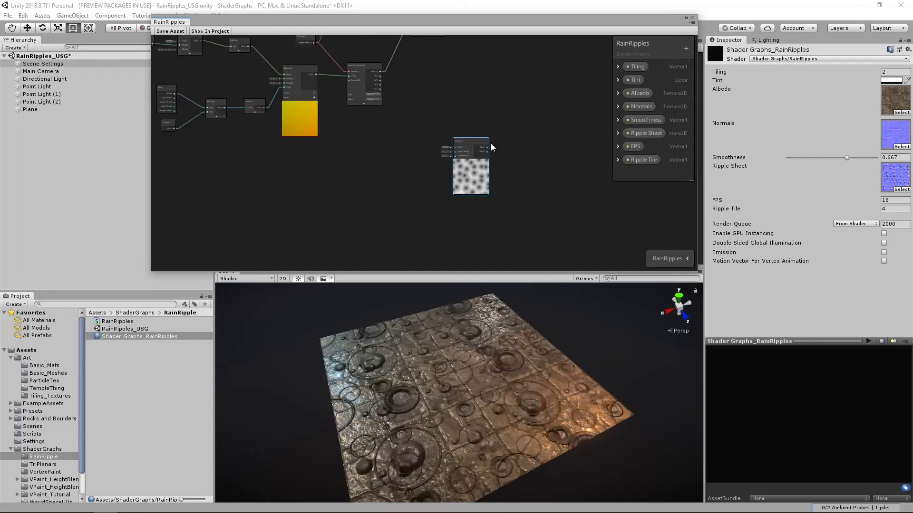
drag(467, 142, 448, 160)
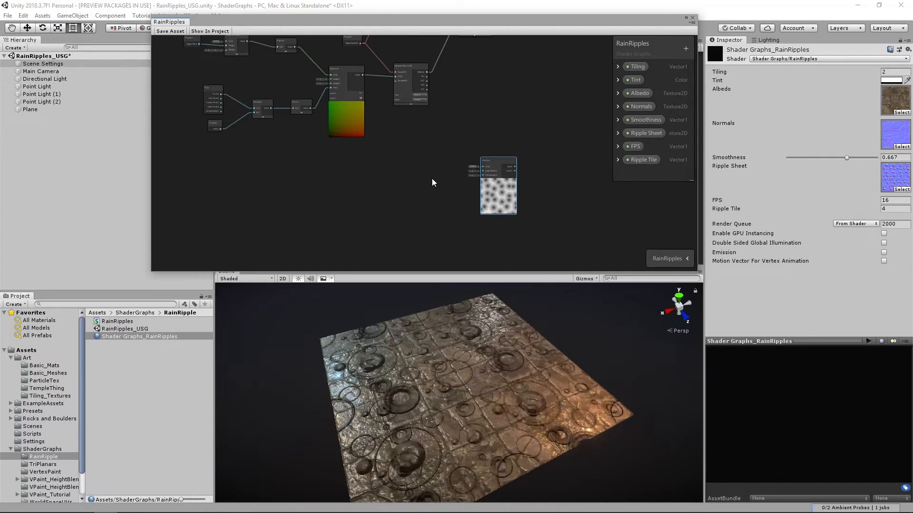
Adjust the Voronoi node's Angle Offset to 3.24.
scroll(432, 184, up, 5)
middle_drag(546, 178, 461, 152)
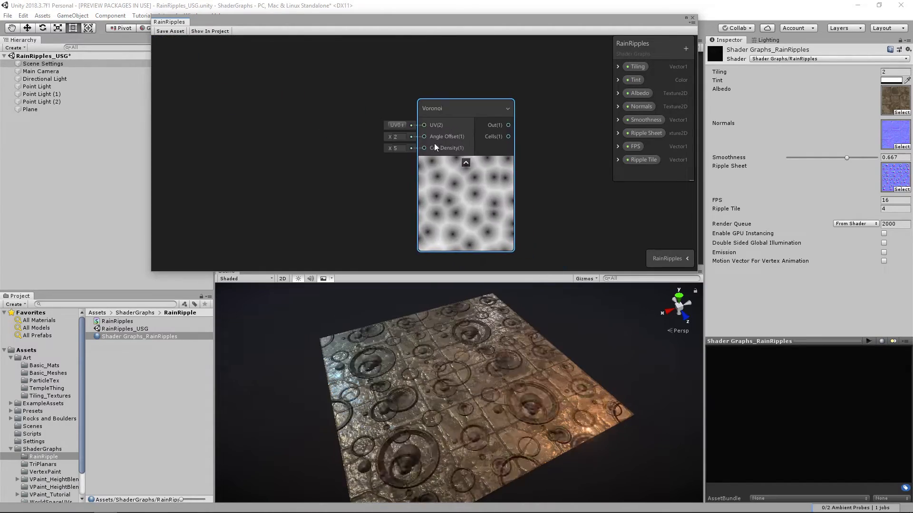
drag(389, 137, 347, 129)
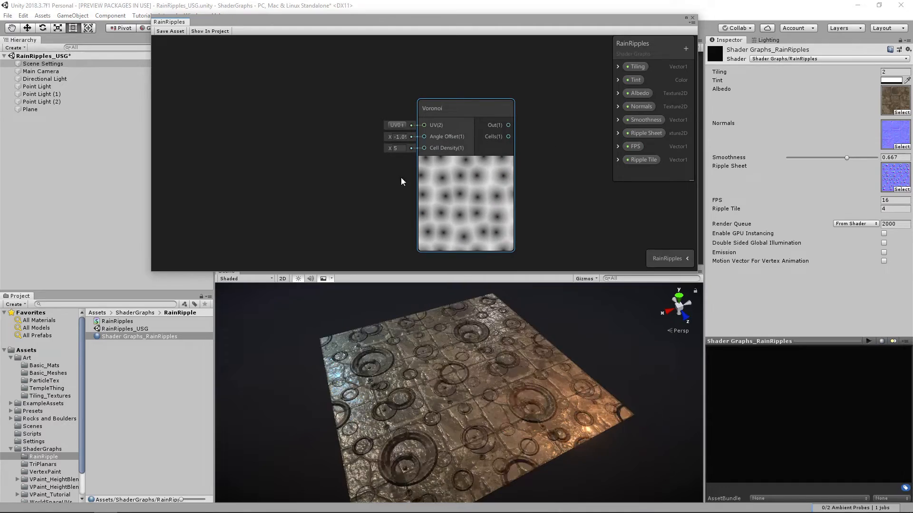
drag(390, 136, 428, 139)
Set the Voronoi node's Cell Density to 6 and nudge the node slightly.
click(403, 148)
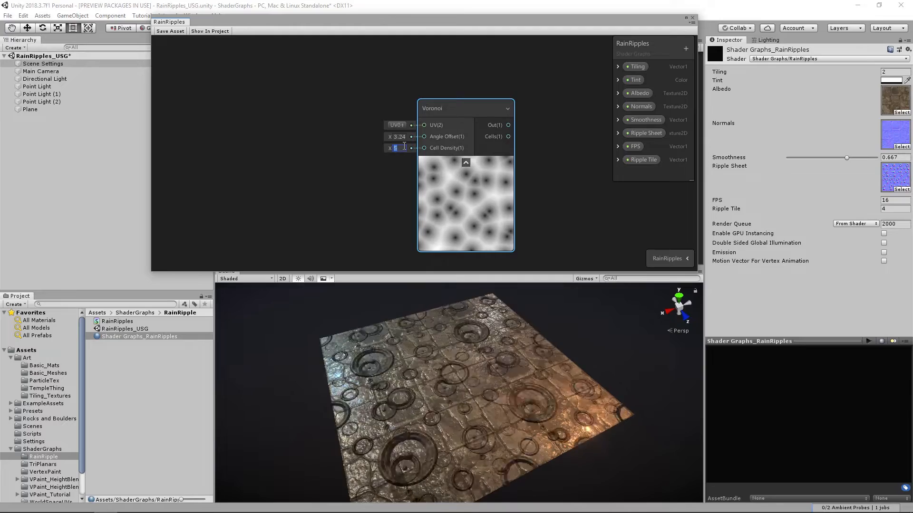
text(6)
key(Return)
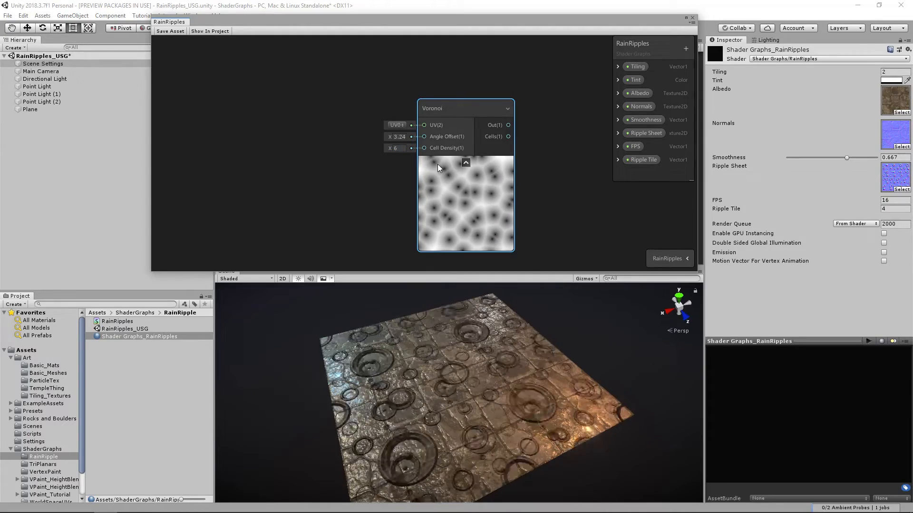
mouse_move(390, 148)
mouse_down()
mouse_move(435, 149)
mouse_move(381, 145)
mouse_move(400, 148)
mouse_up()
text(6)
drag(456, 106, 460, 101)
Add a Time node on the input side of the Voronoi node.
scroll(416, 124, down, 1)
scroll(418, 124, down, 1)
middle_drag(423, 134, 460, 154)
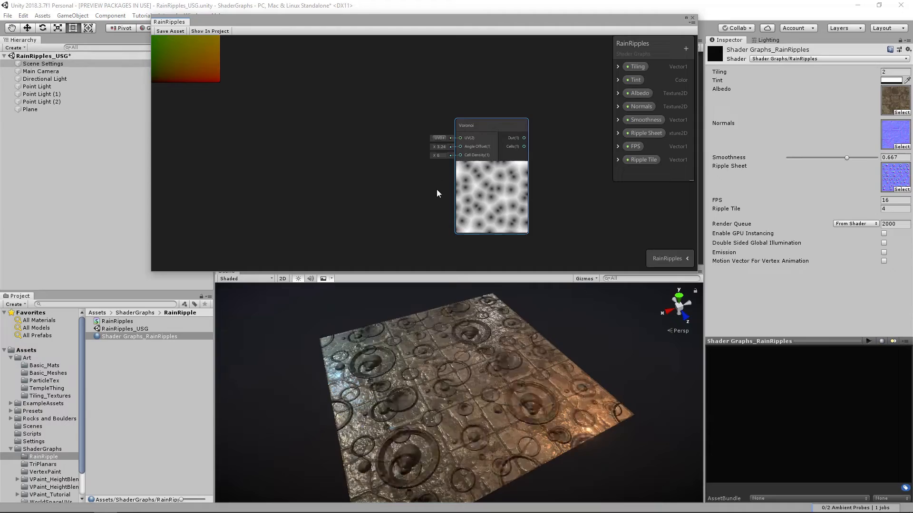
middle_drag(419, 154, 475, 172)
click(401, 156)
key(space)
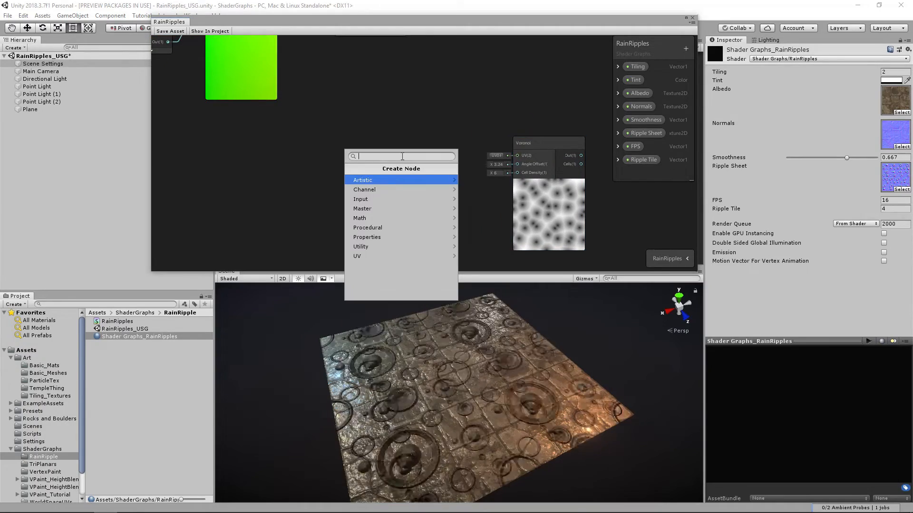
text(time)
click(390, 180)
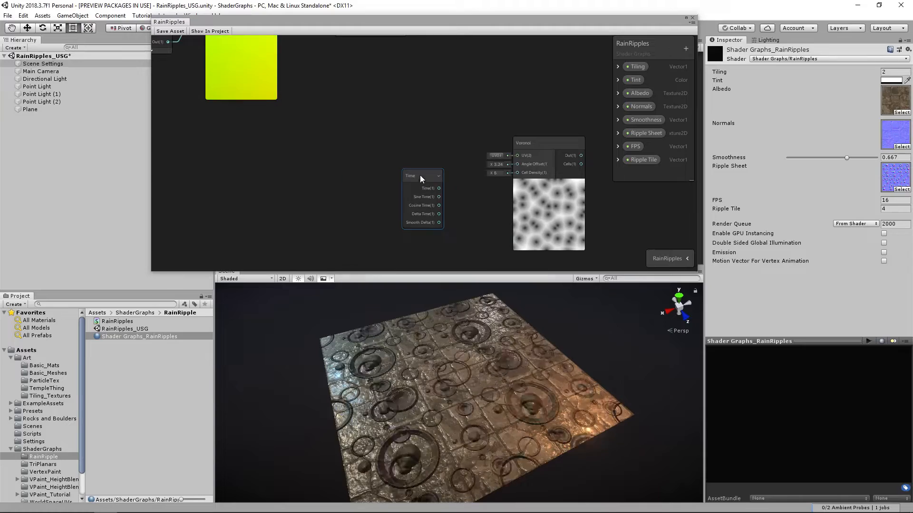
Add a Multiply node between the new Time node and the Voronoi node.
key(space)
text(multi)
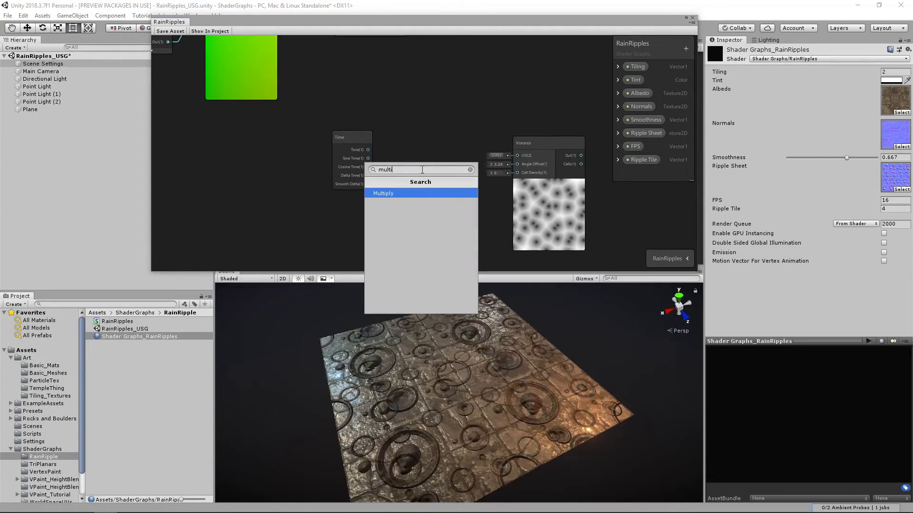
click(388, 194)
click(458, 222)
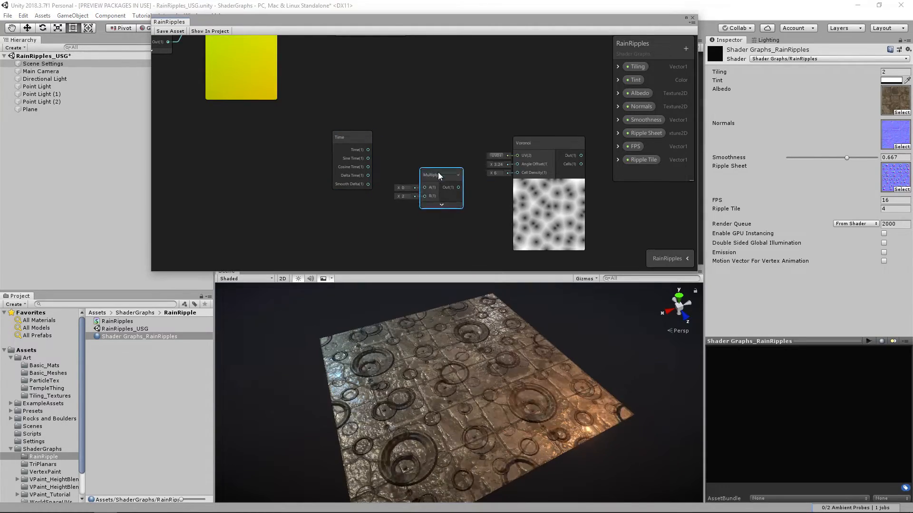
Add a Vector 1 node below the new Time node and convert it to a property.
key(space)
text(vector)
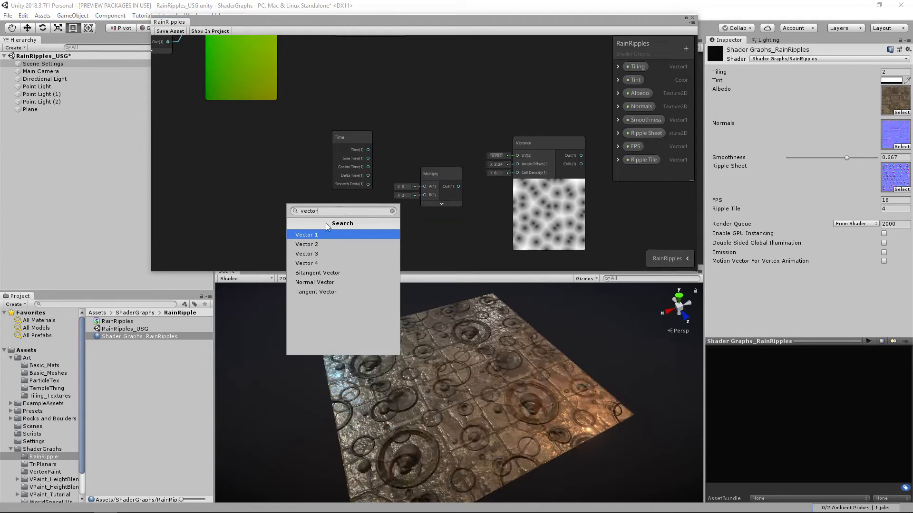
click(332, 234)
right_click(341, 201)
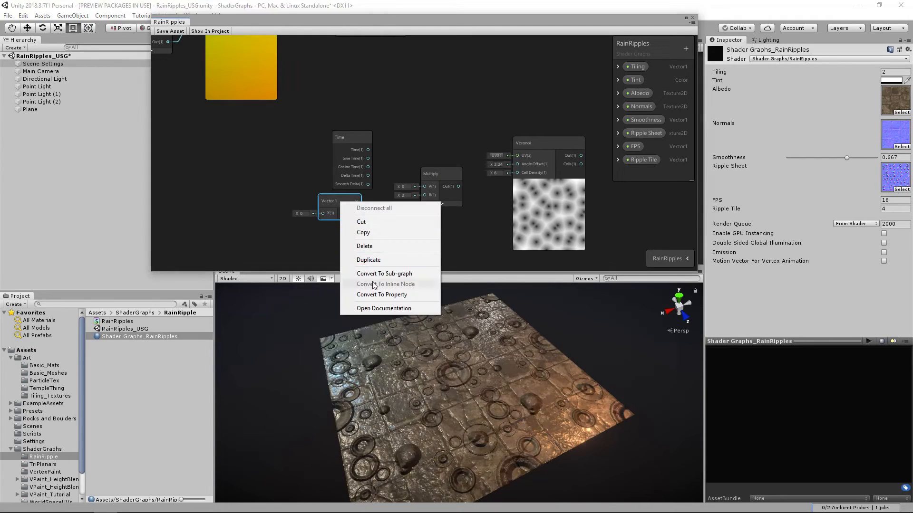
click(380, 294)
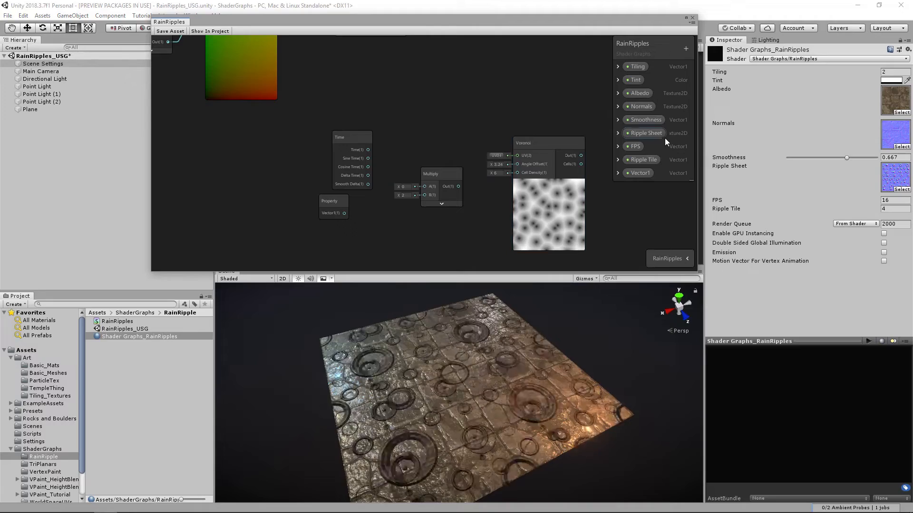
Rename the new Vector1 property as Mask Speed and collapse its settings.
click(618, 174)
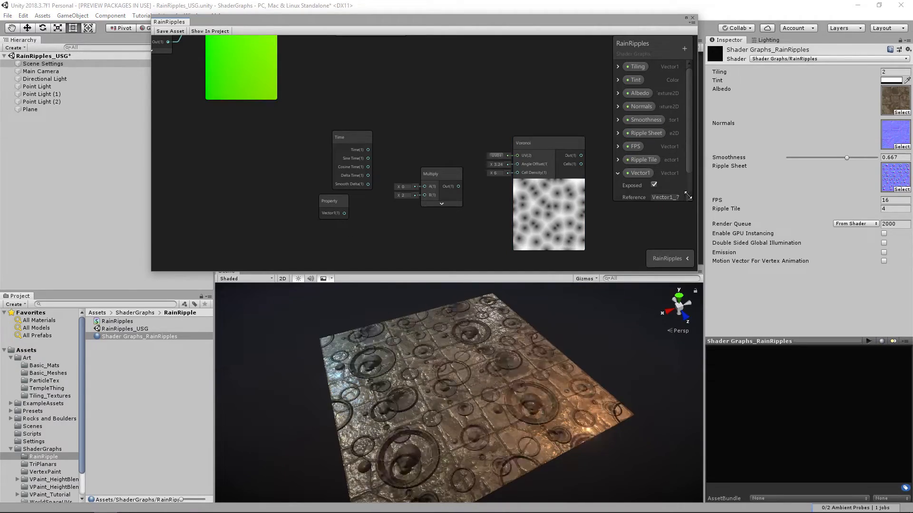
drag(688, 194, 690, 222)
right_click(642, 173)
click(658, 178)
text(Ri)
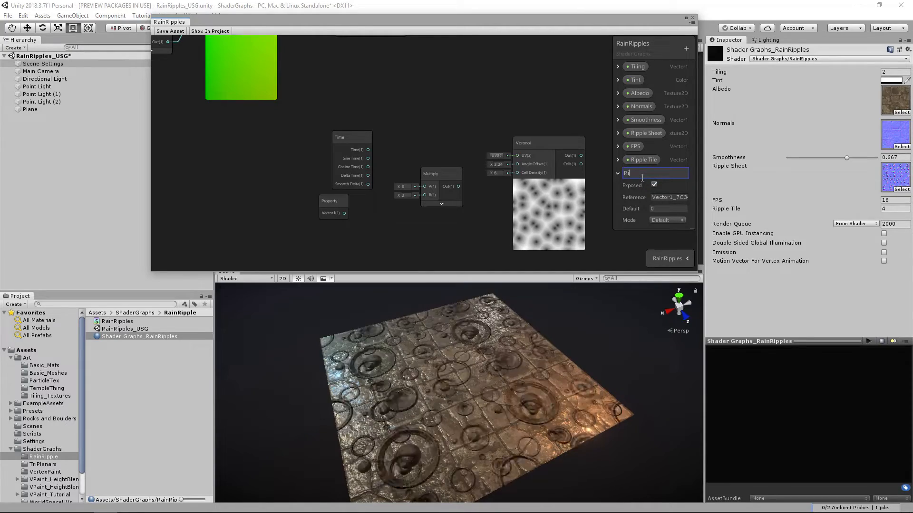
key(BackSpace)
key(BackSpace)
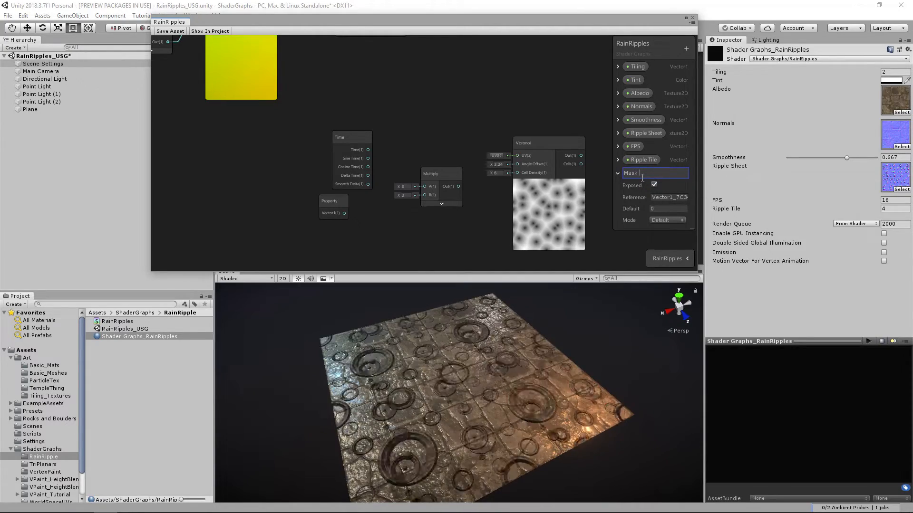
text(Mask Speed)
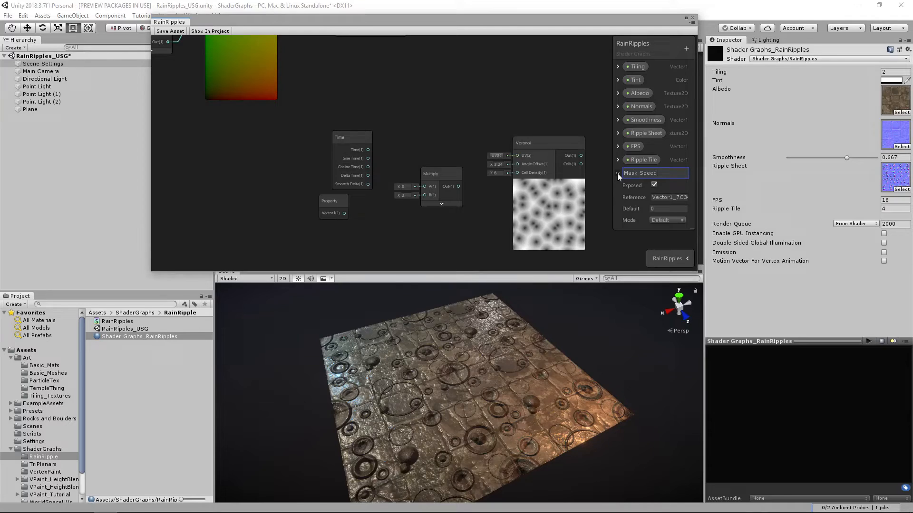
key(Return)
click(663, 208)
click(618, 173)
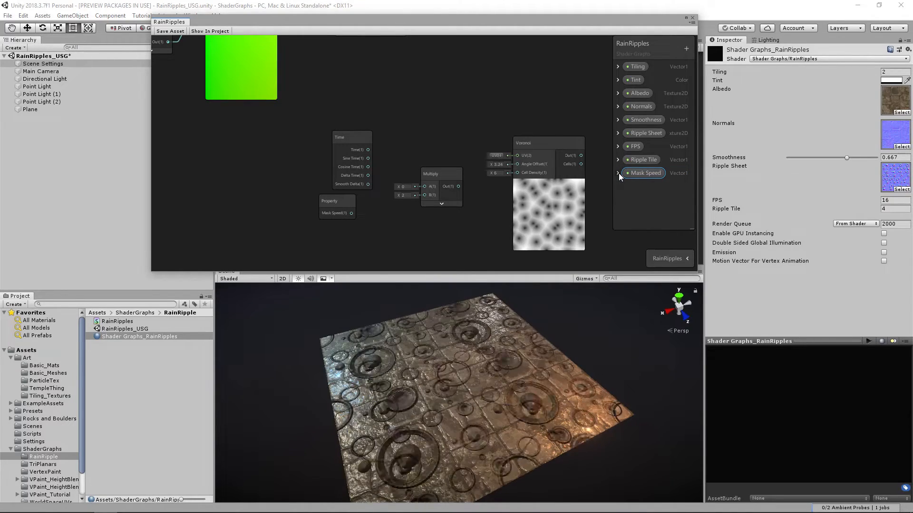
Multiply the Time output by Mask Speed and feed the product into the Voronoi node's Angle Offset.
drag(367, 149, 427, 186)
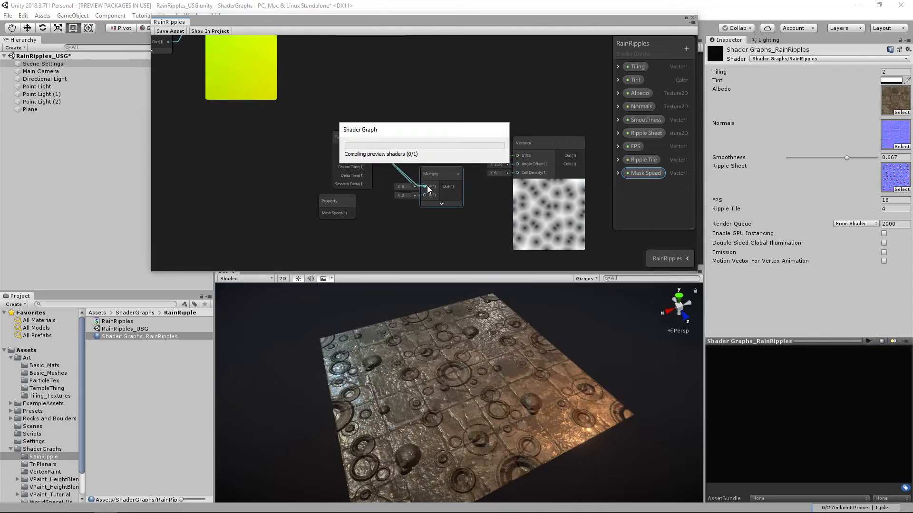
drag(351, 213, 425, 195)
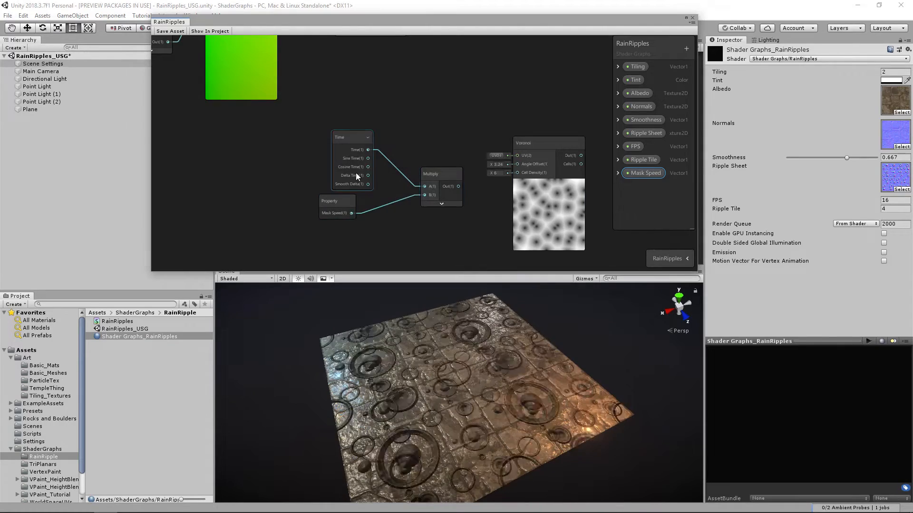
drag(335, 199, 354, 203)
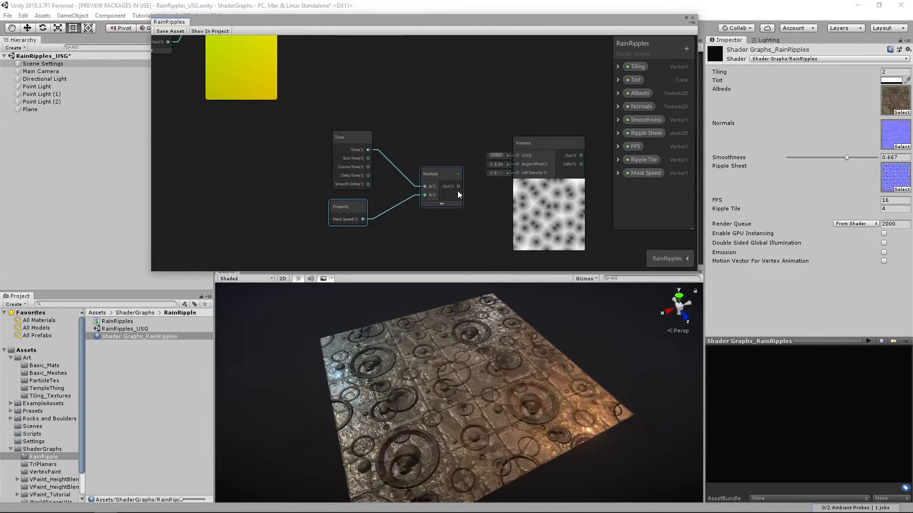
drag(520, 165, 518, 167)
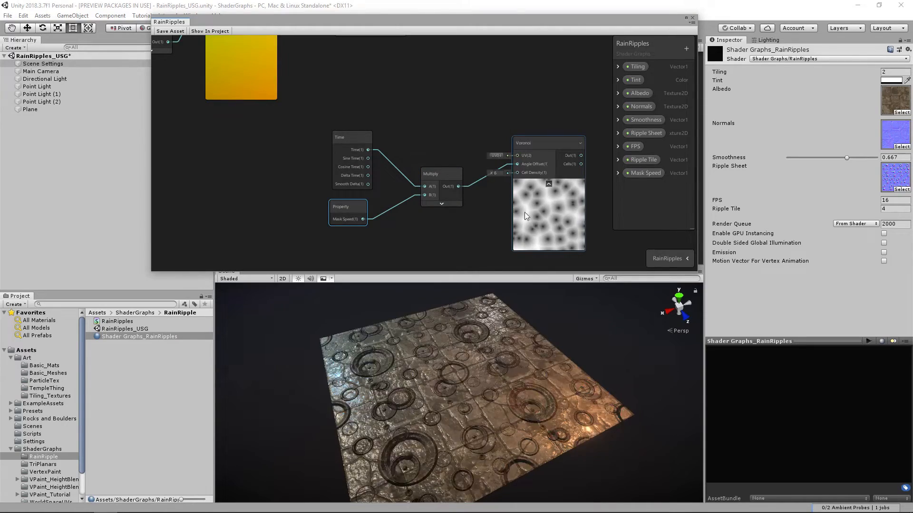
Try Mask Speed defaults of 2 and 12, and settle on 1.
click(618, 173)
click(662, 209)
text(2)
key(Tab)
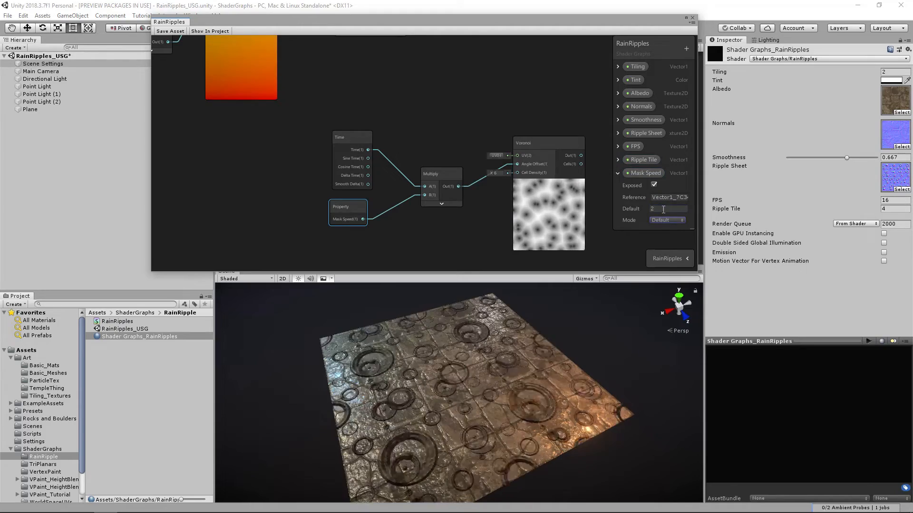
drag(662, 209, 614, 206)
text(12)
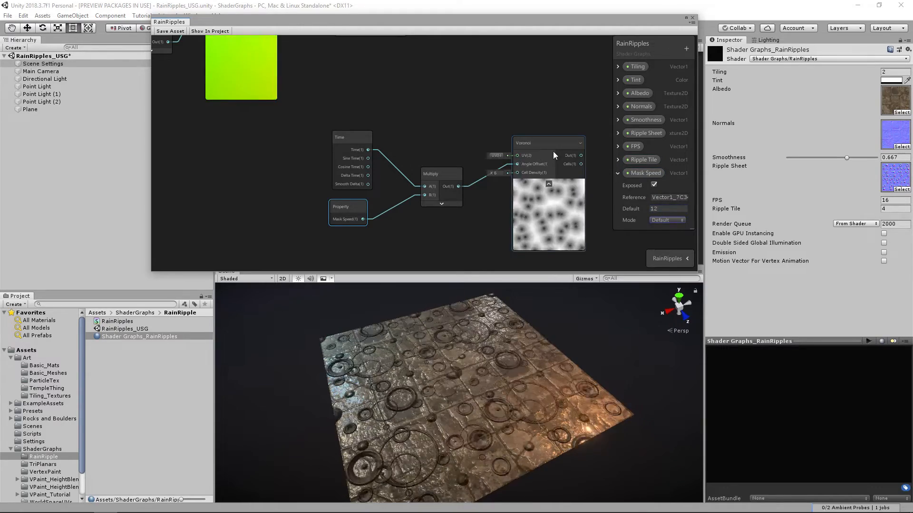
middle_drag(552, 151, 453, 154)
click(664, 208)
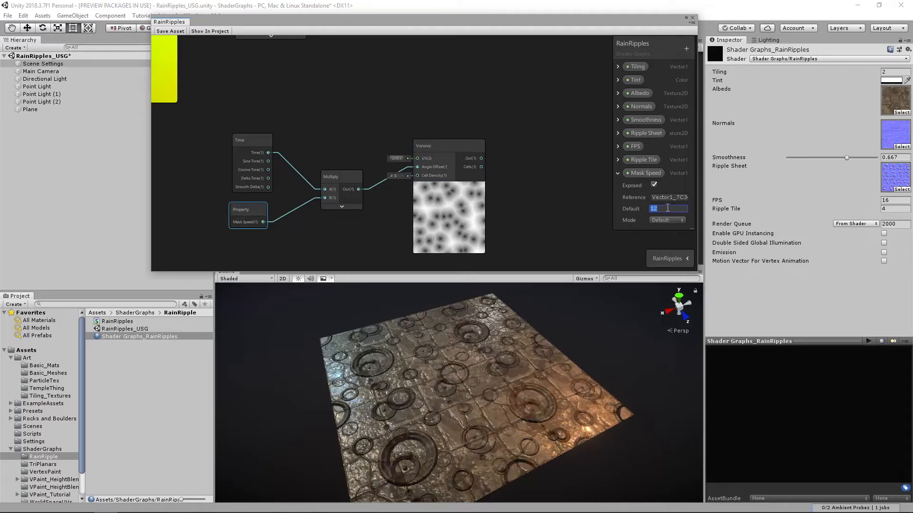
Move the ripple Normal Blend node farther from the two ripple Sample Texture 2D nodes to make room between them.
scroll(428, 145, down, 3)
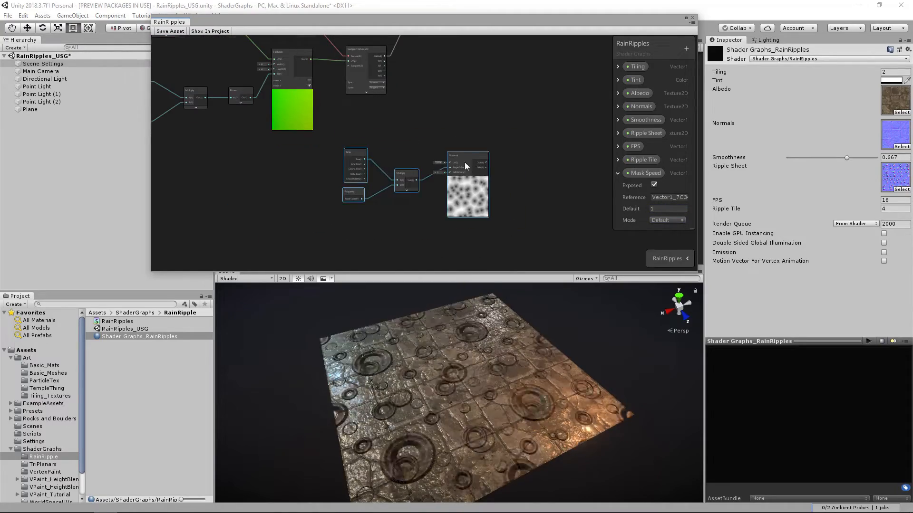
middle_drag(459, 151, 475, 184)
middle_drag(431, 126, 475, 204)
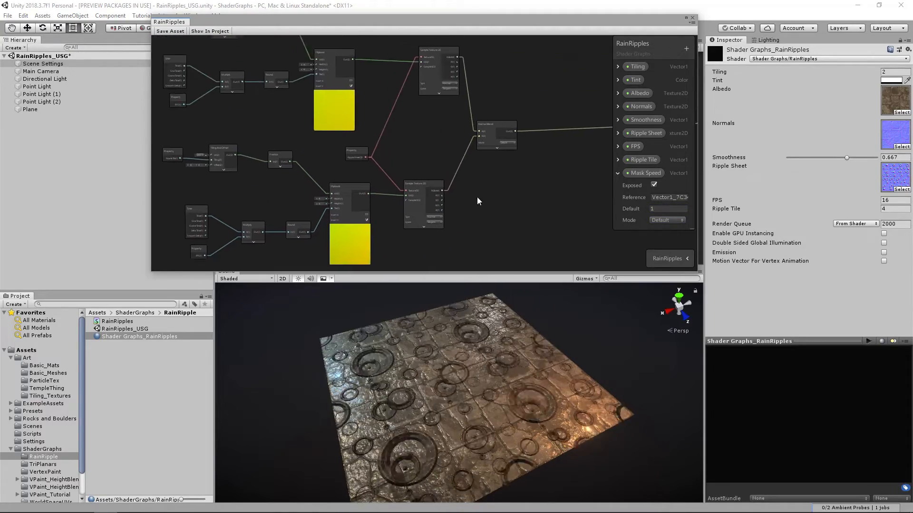
middle_drag(365, 92, 378, 123)
drag(378, 138, 389, 135)
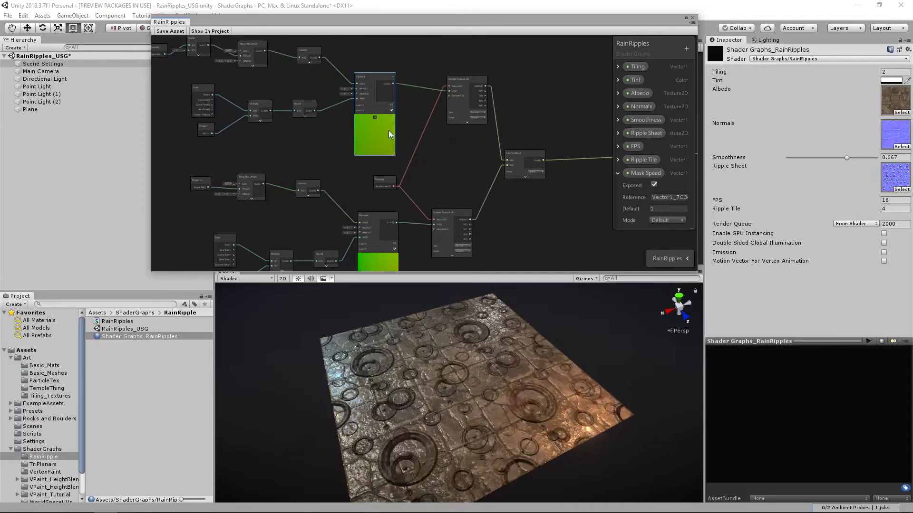
drag(458, 98, 454, 101)
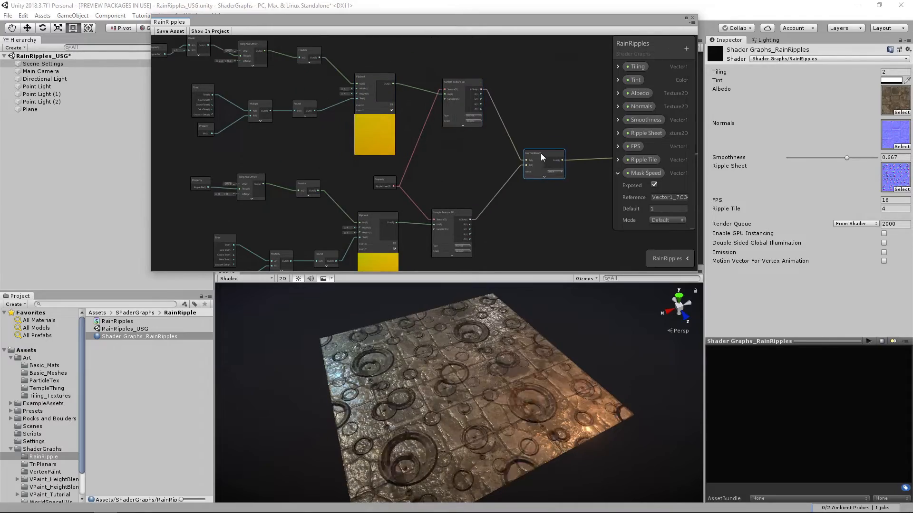
scroll(547, 154, up, 3)
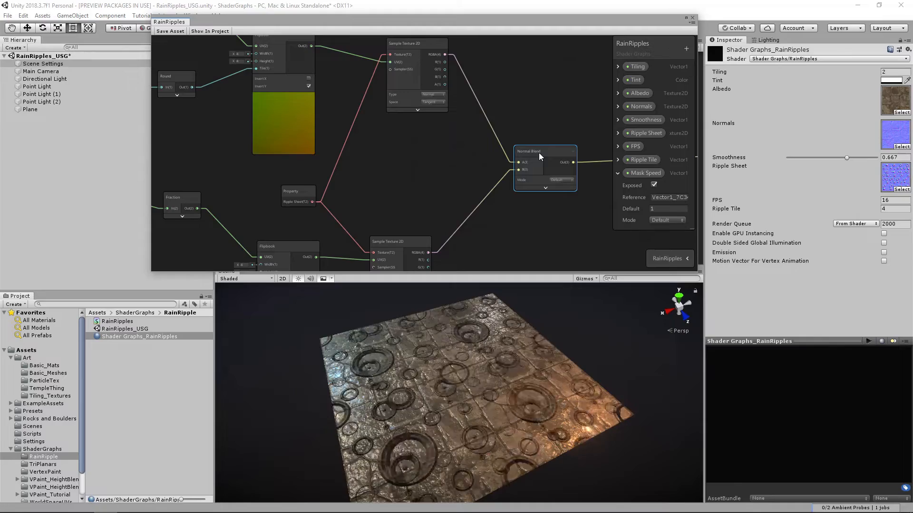
scroll(537, 151, down, 5)
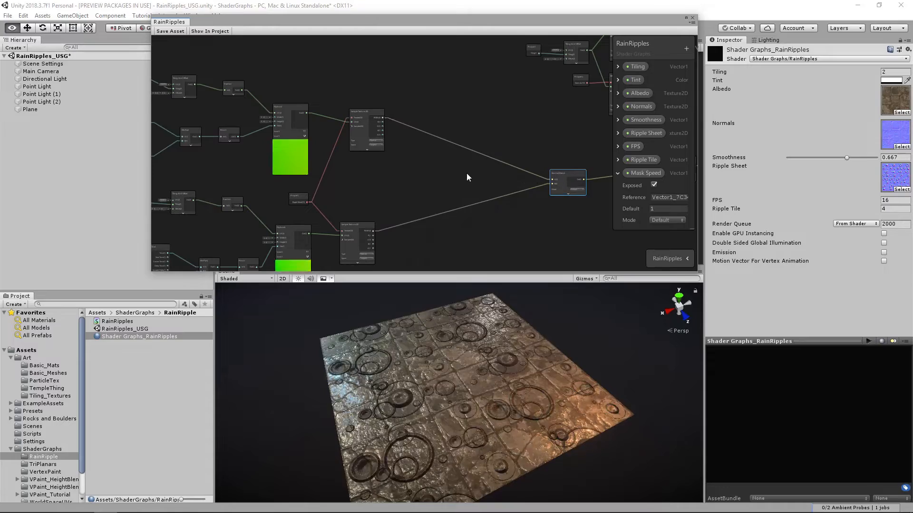
Add a Normal Strength node for each ripple layer and feed each one's In from that layer's Sample Texture 2D RGBA output.
scroll(467, 177, up, 1)
scroll(428, 162, up, 2)
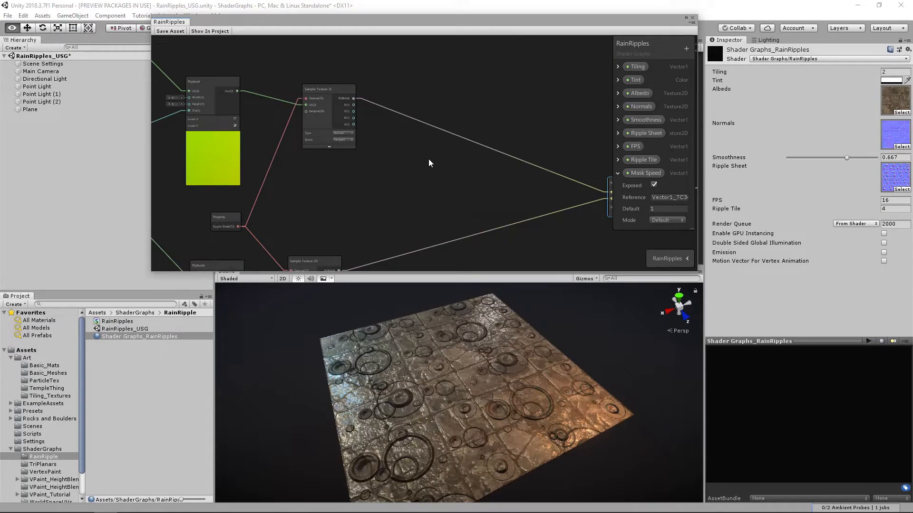
key(space)
text(normal)
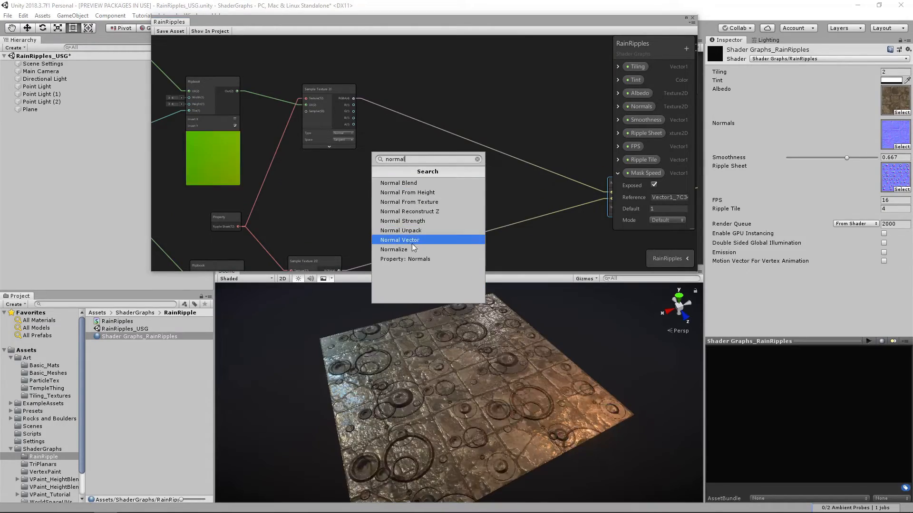
click(417, 221)
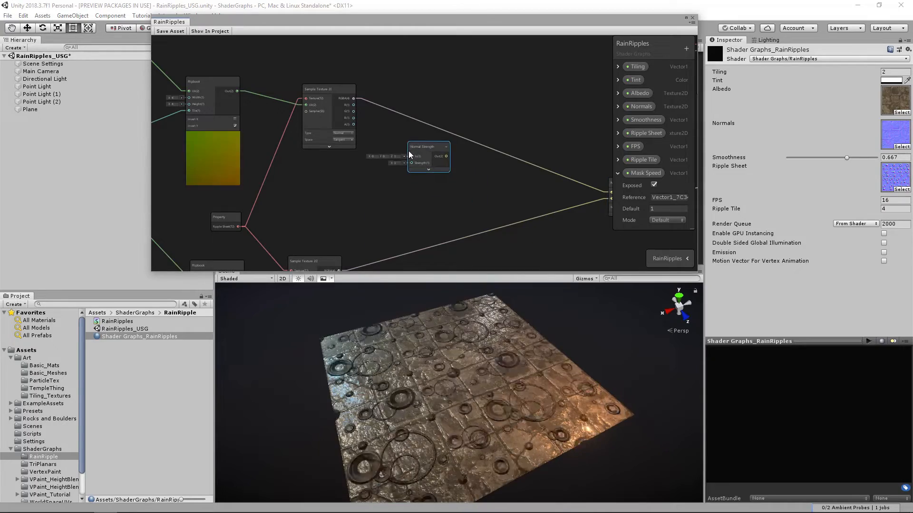
scroll(410, 150, up, 2)
drag(428, 147, 418, 130)
middle_drag(432, 195, 410, 124)
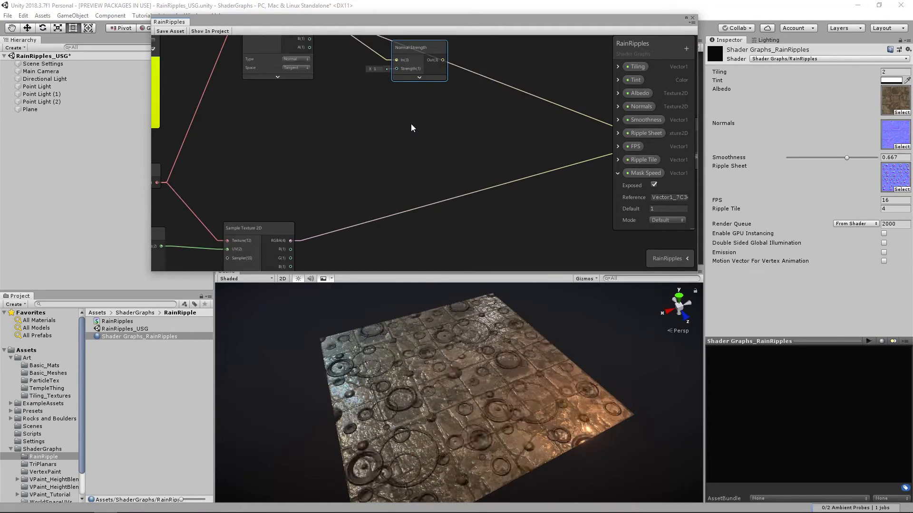
key(ctrl+d)
drag(424, 69, 398, 176)
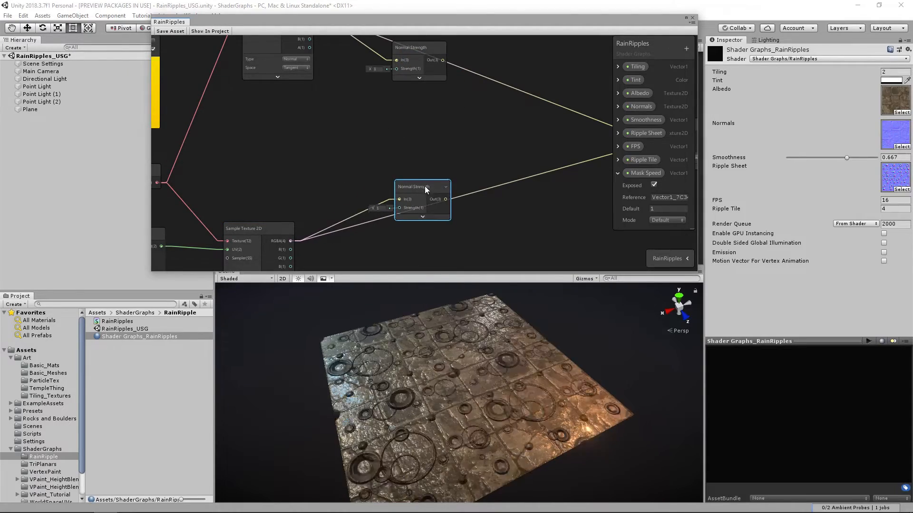
Spread the upper and lower ripple layer chains apart vertically to open space between them.
scroll(424, 186, down, 5)
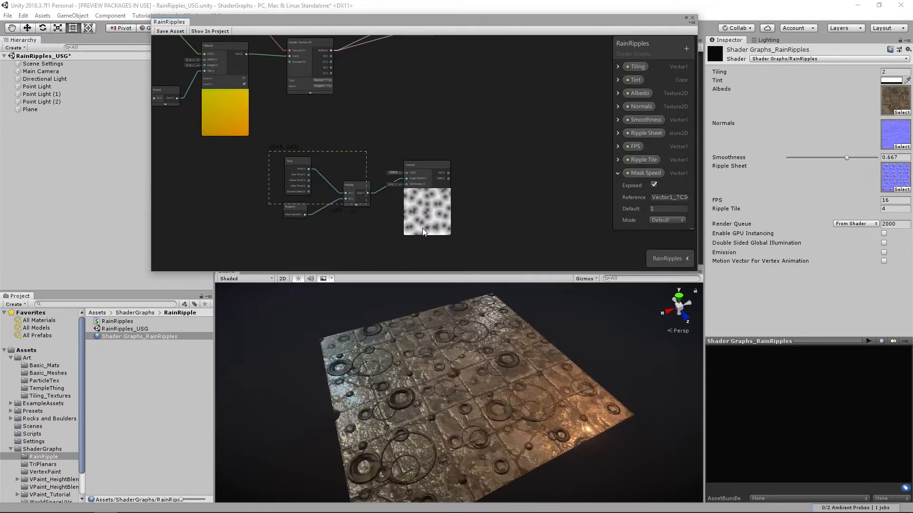
scroll(413, 210, down, 3)
scroll(476, 193, down, 2)
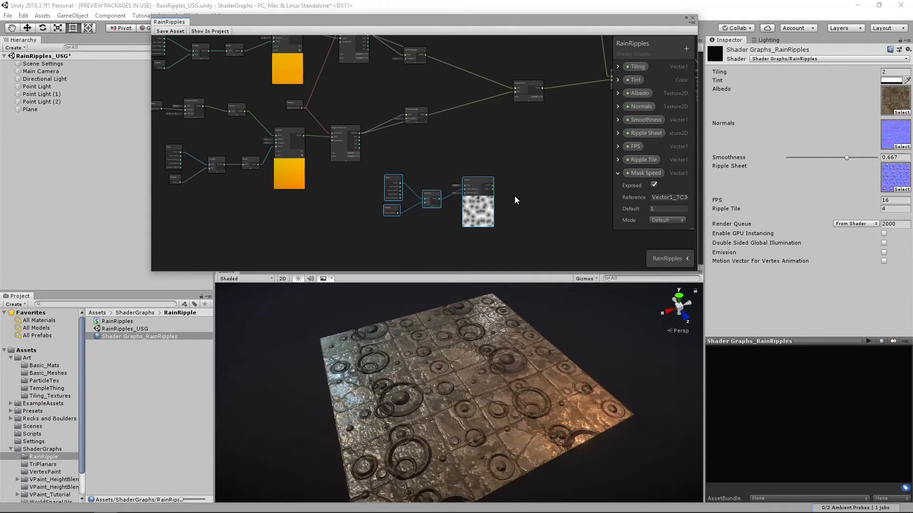
scroll(368, 147, down, 2)
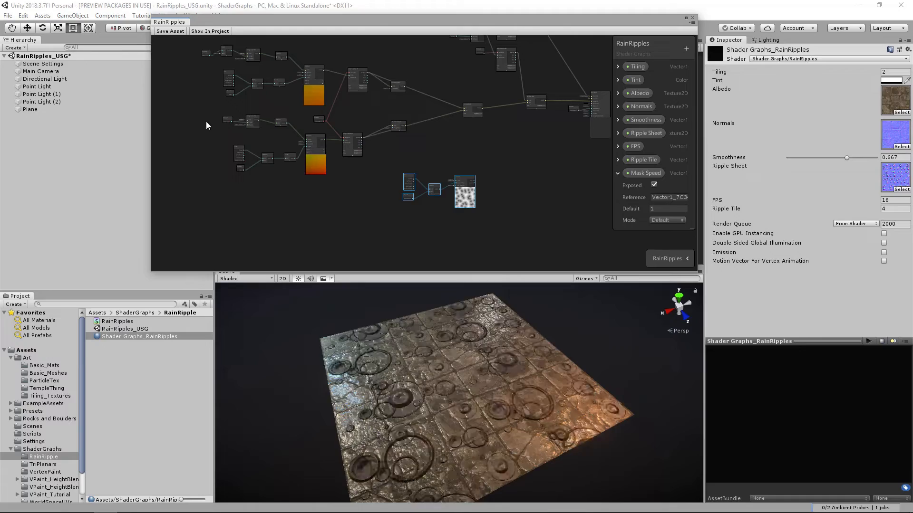
drag(396, 129, 395, 165)
middle_drag(389, 142, 398, 184)
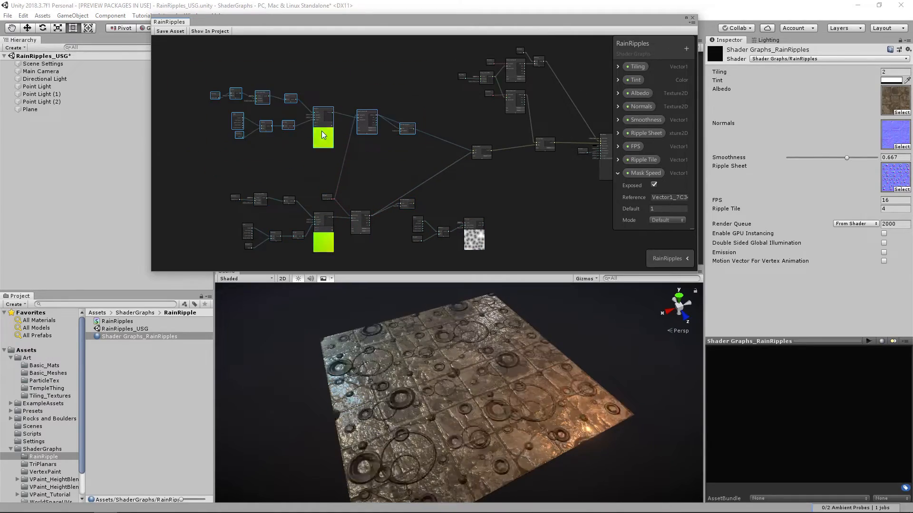
drag(327, 129, 322, 117)
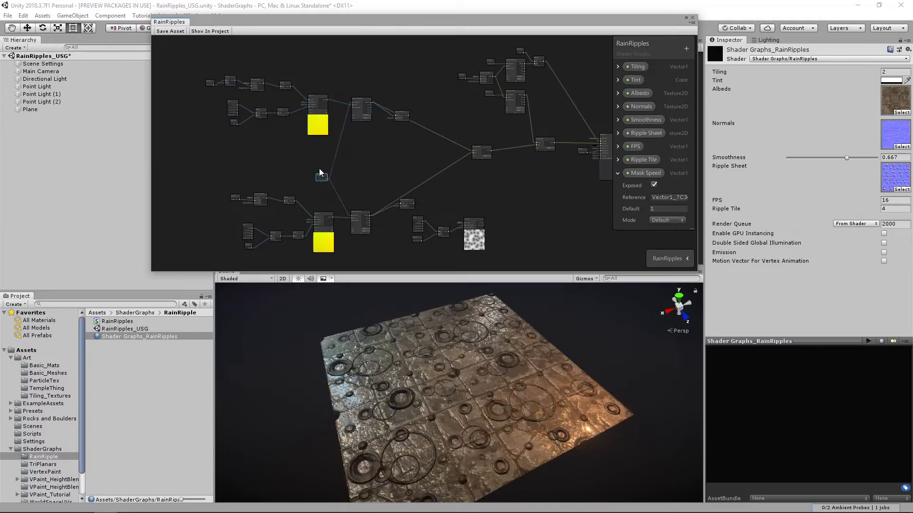
Place the Voronoi mask node group between the two ripple layers and shift the upper Normal Strength node closer to Normal Blend.
scroll(504, 243, up, 5)
scroll(418, 150, up, 3)
drag(407, 137, 526, 152)
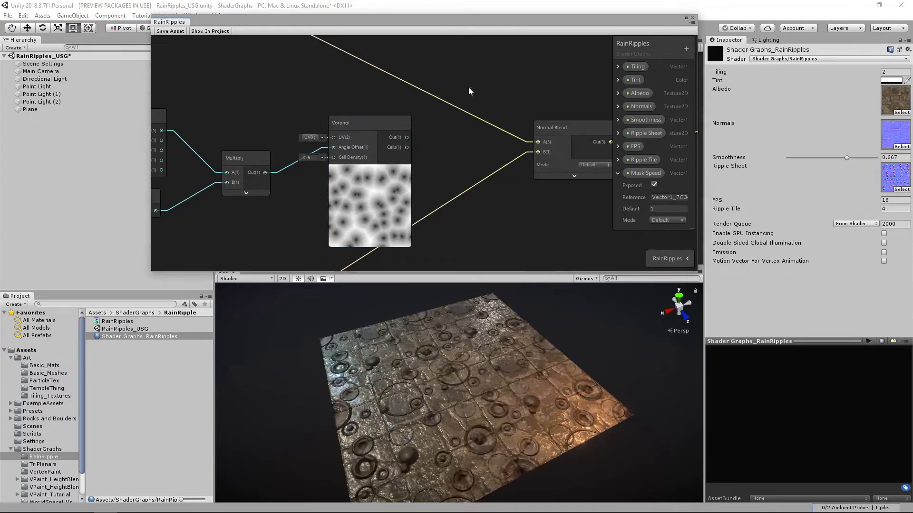
scroll(428, 119, down, 4)
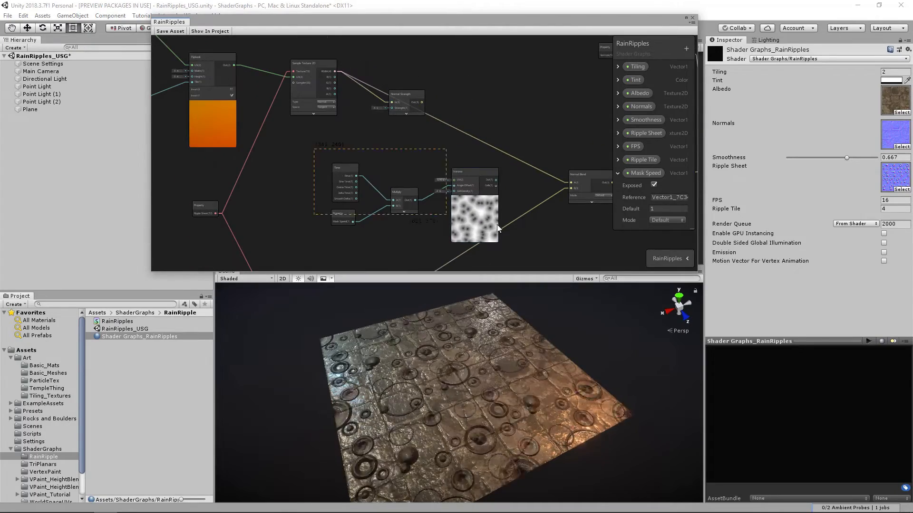
drag(498, 228, 498, 228)
drag(476, 172, 408, 172)
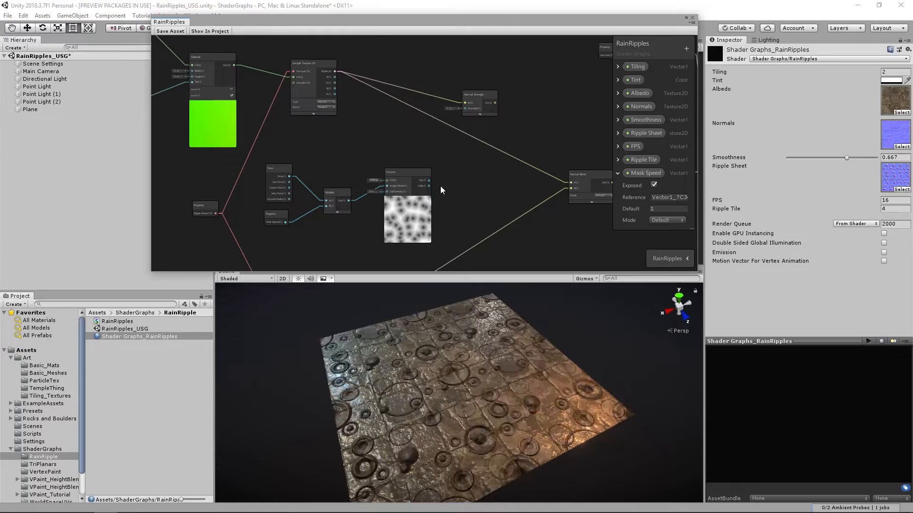
Connect Voronoi Out to the upper Normal Strength node's Strength and Voronoi Cells to the lower node's Strength.
drag(462, 110, 464, 109)
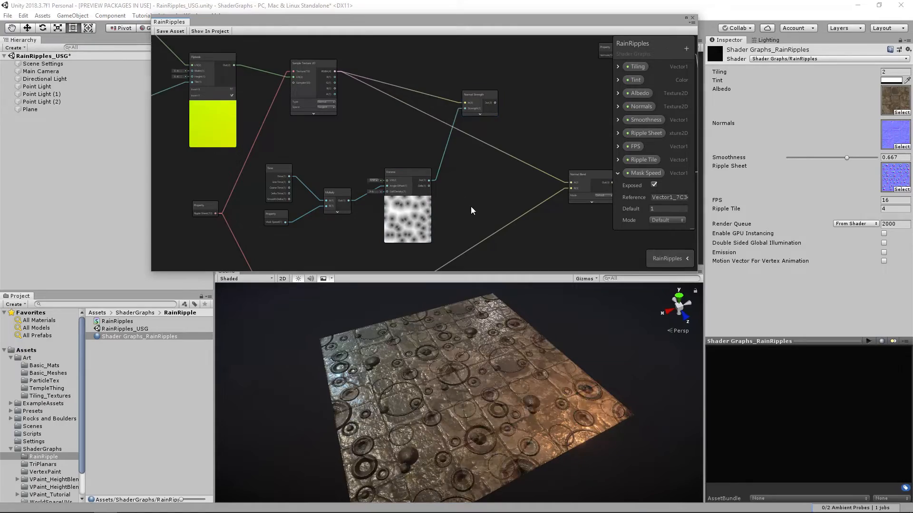
middle_drag(465, 233, 425, 155)
drag(389, 109, 434, 232)
Connect the lower Normal Strength output to input B of the ripple Normal Blend and the upper one to input A.
middle_drag(435, 232, 435, 219)
drag(434, 221, 532, 98)
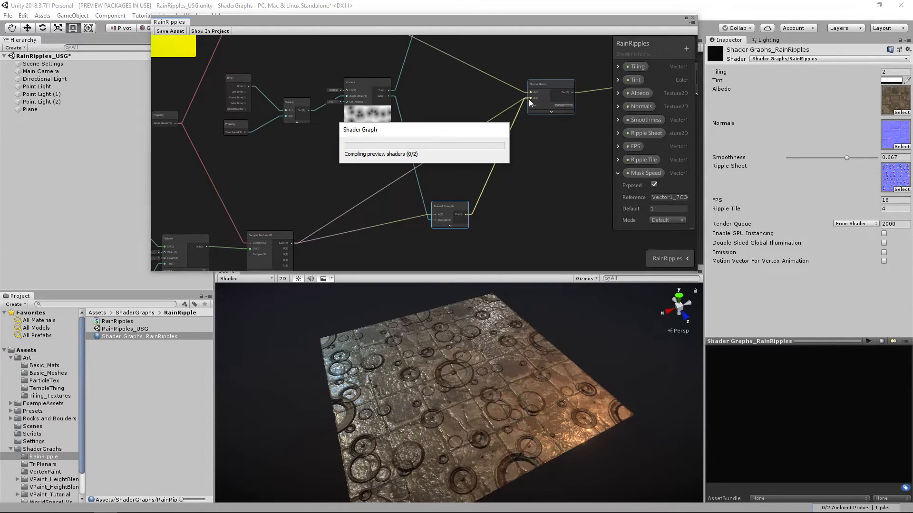
drag(450, 202, 493, 193)
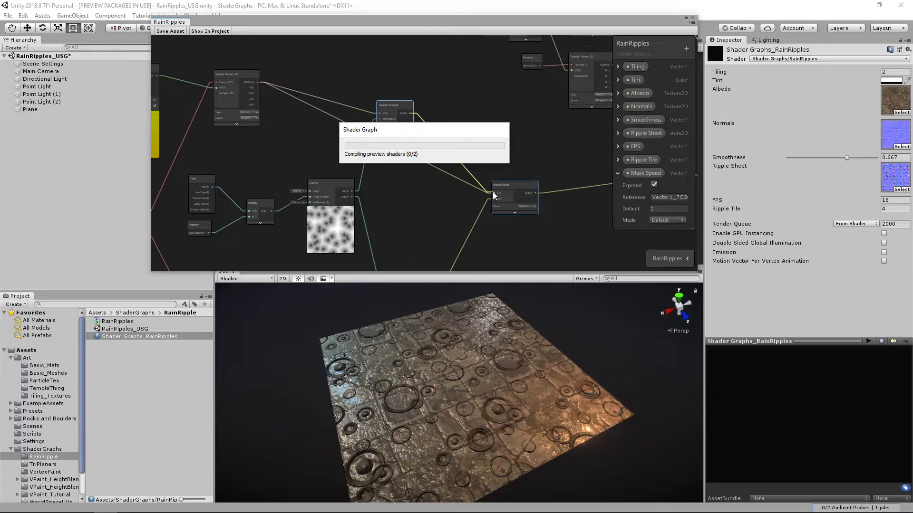
scroll(486, 184, down, 5)
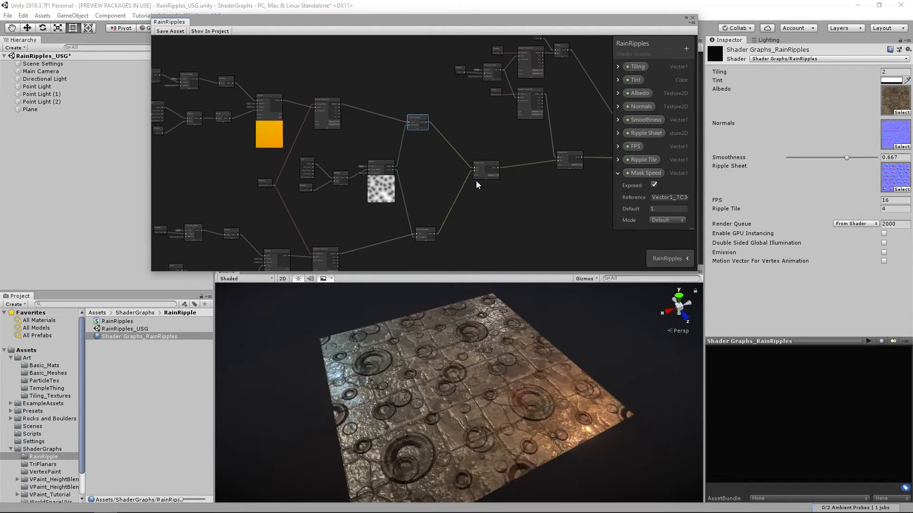
Save the shader graph and inspect the masked ripples on the plane in the scene from several angles.
click(169, 30)
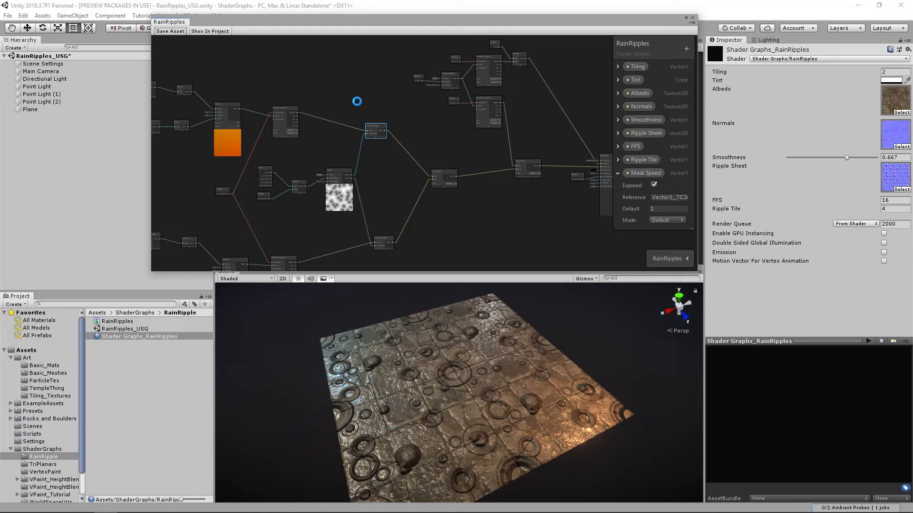
alt+drag(490, 380, 501, 383)
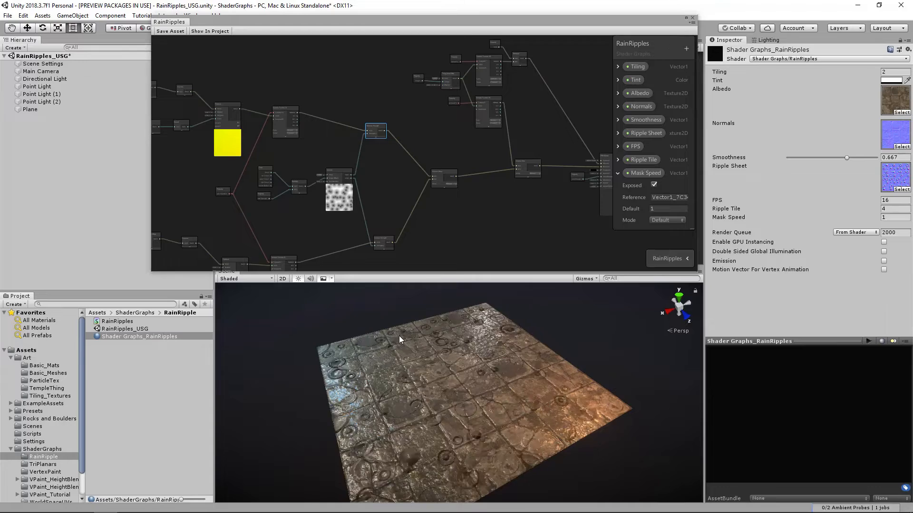
middle_drag(441, 384, 451, 373)
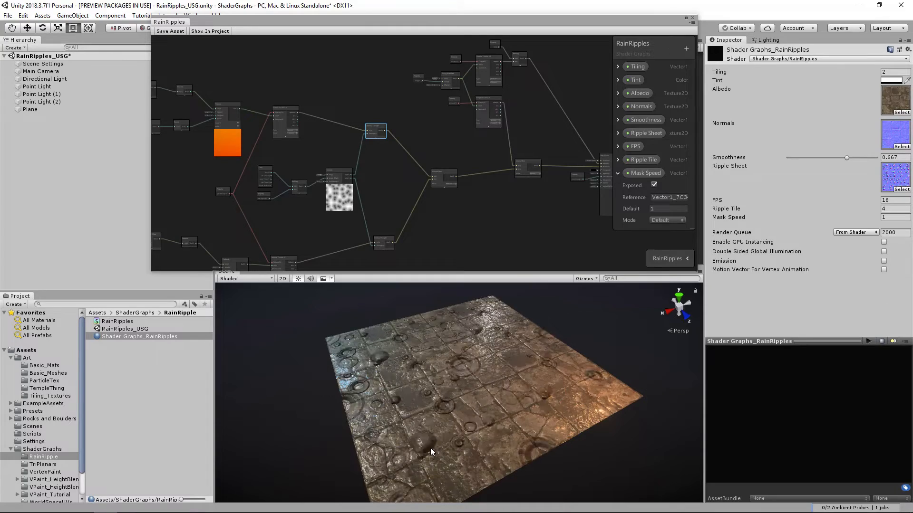
key(alt)
alt+drag(486, 388, 481, 408)
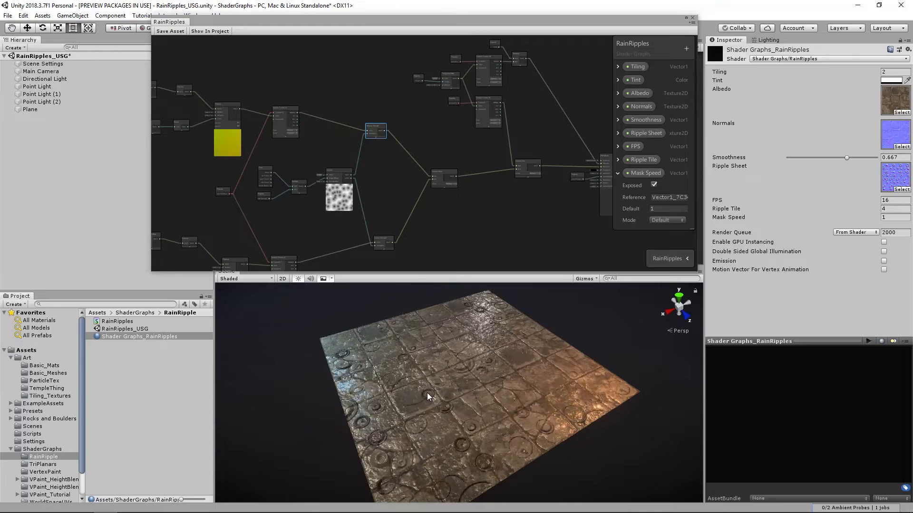
mouse_move(404, 386)
alt+mouse_down()
mouse_move(442, 428)
mouse_move(418, 374)
alt+mouse_up()
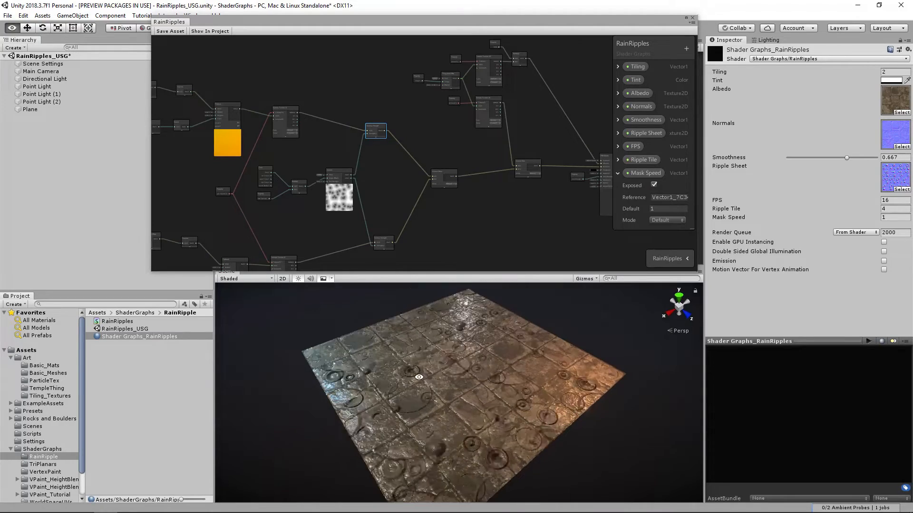
Examine the full ripple graph, the material's FPS and Ripple Tile settings, and the animated ripples on the plane.
middle_drag(393, 187, 527, 199)
scroll(495, 187, down, 2)
middle_drag(449, 170, 398, 133)
scroll(399, 135, up, 1)
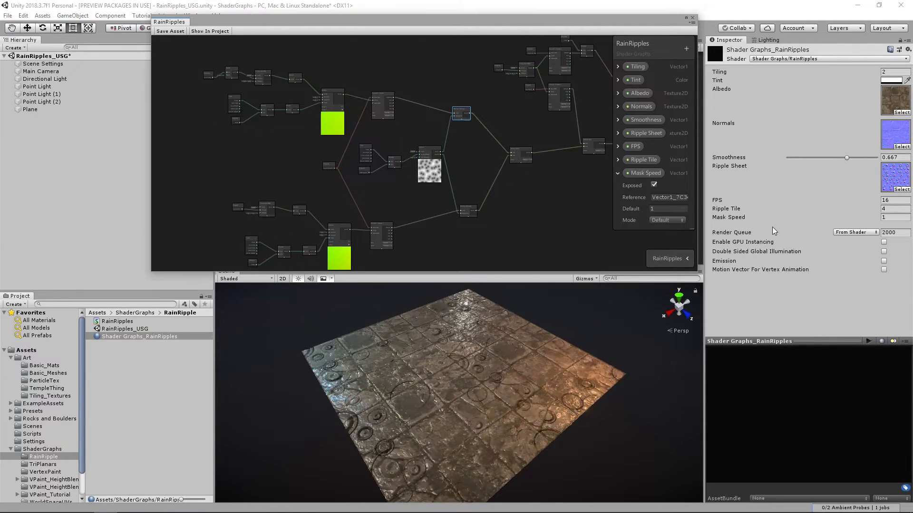
click(723, 210)
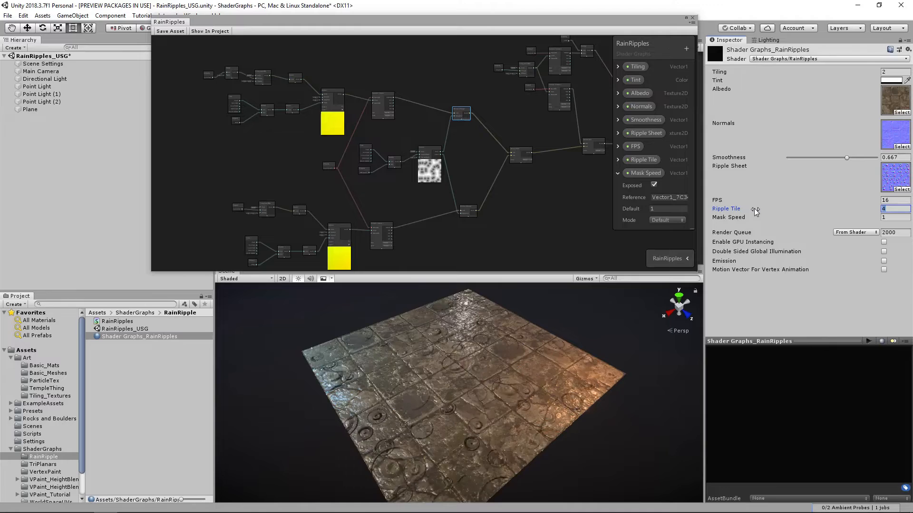
click(887, 201)
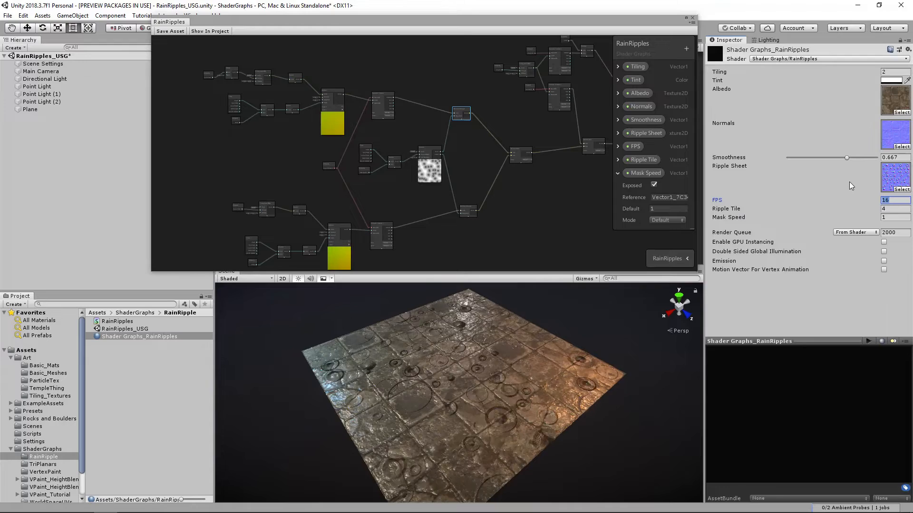
click(898, 200)
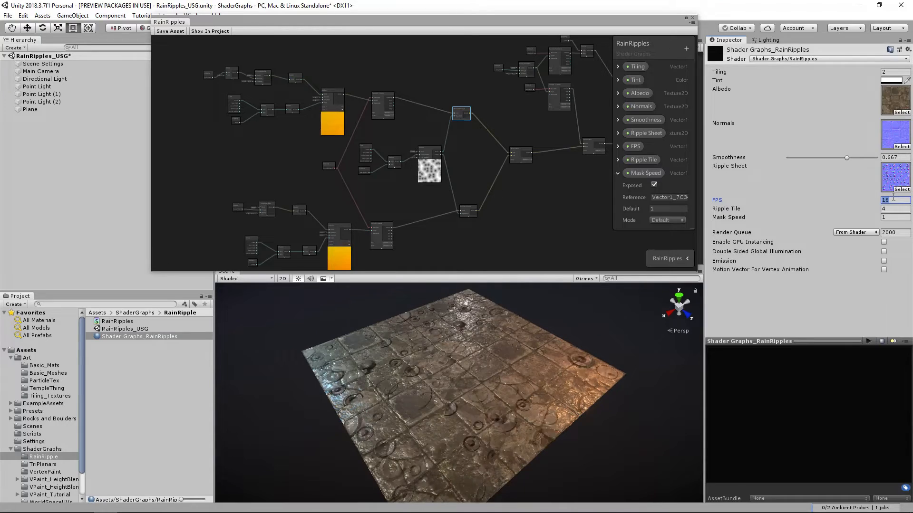
drag(899, 200, 867, 202)
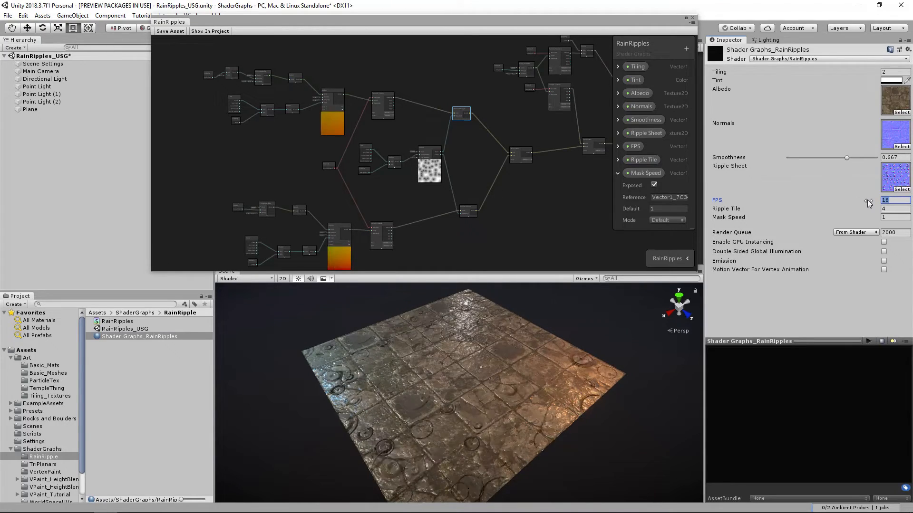
click(901, 201)
drag(901, 201, 860, 202)
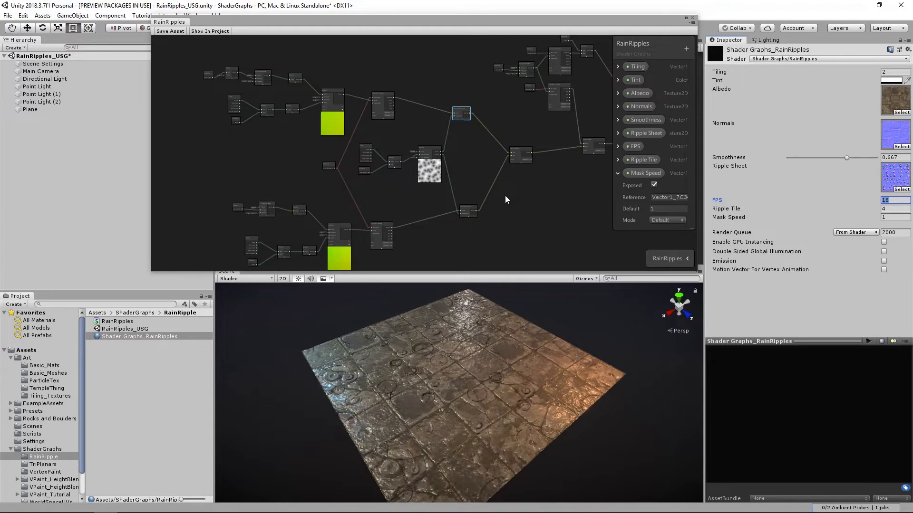
alt+drag(502, 381, 473, 398)
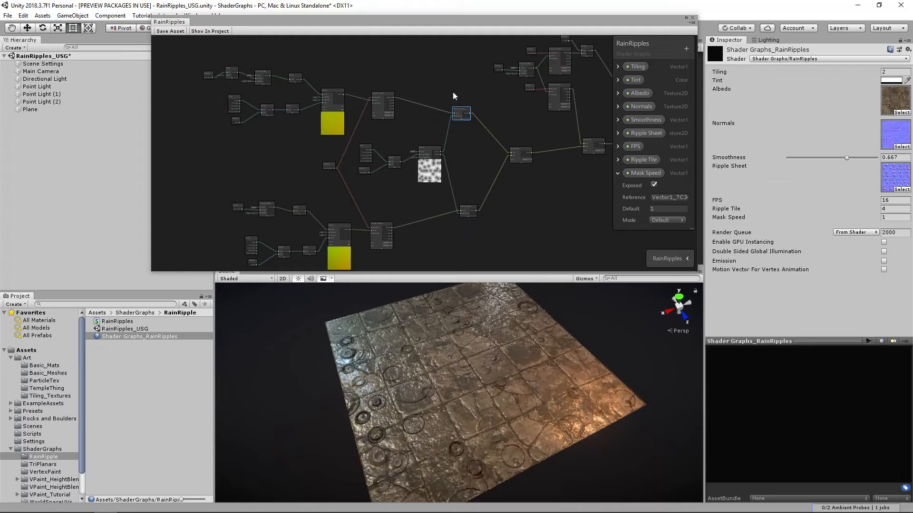
Reposition the two Normal Blend nodes and the upper Normal Strength node to tidy the layout.
scroll(472, 184, down, 2)
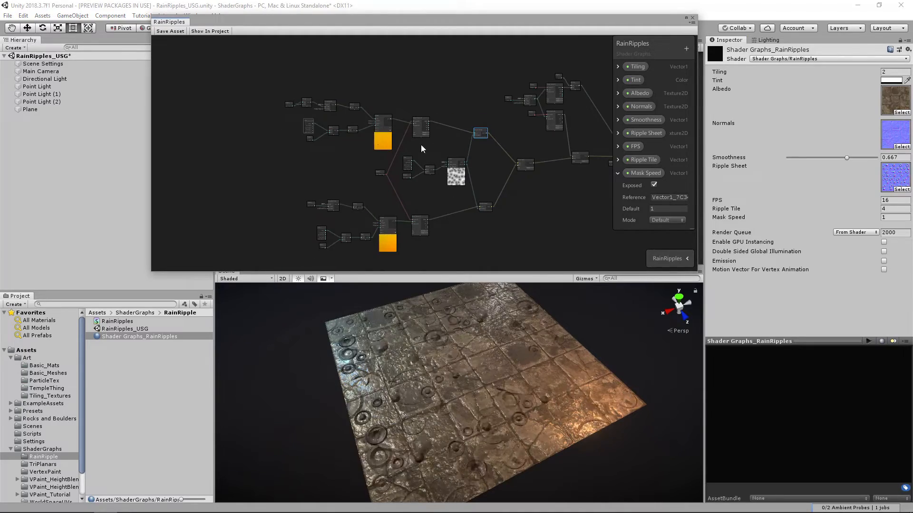
scroll(490, 167, up, 3)
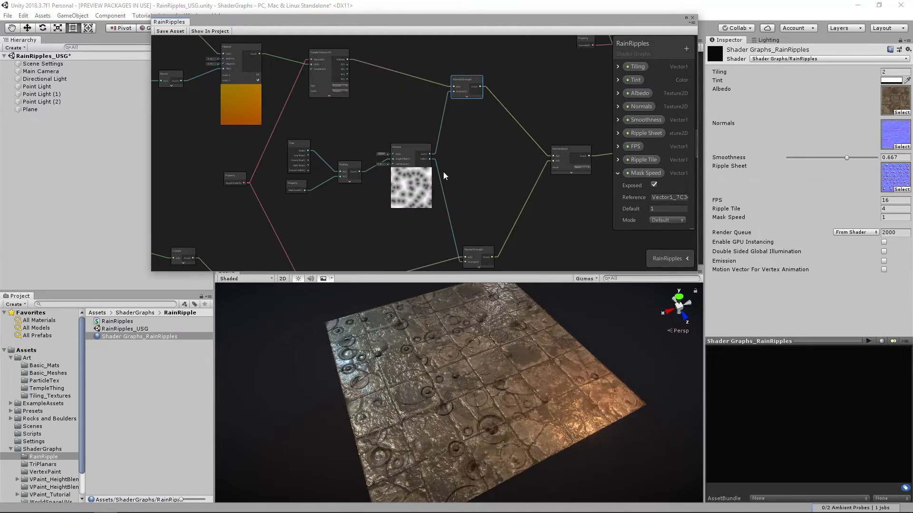
middle_drag(554, 164, 381, 181)
drag(398, 166, 425, 171)
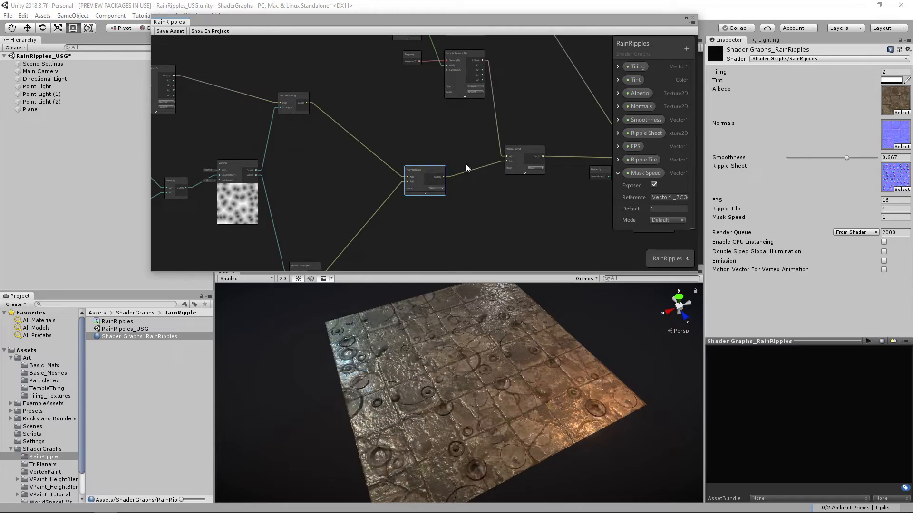
drag(533, 159, 540, 171)
middle_drag(509, 114, 553, 98)
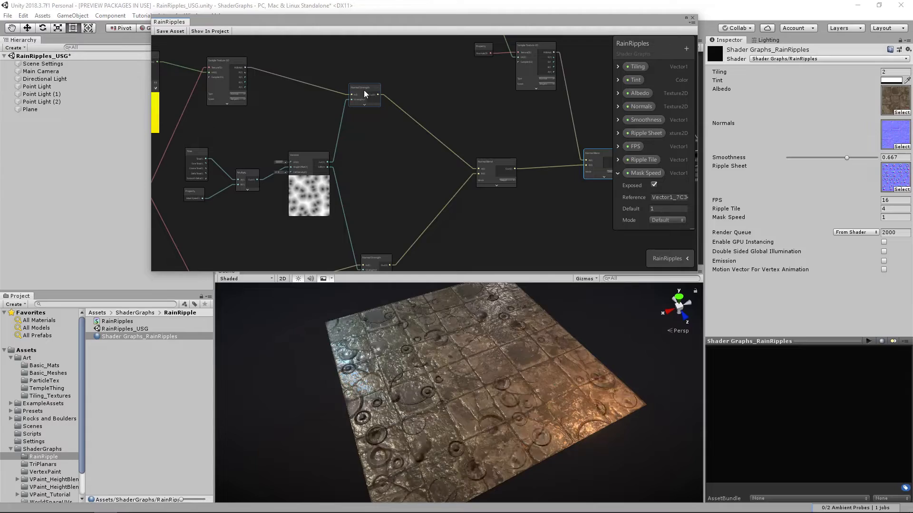
drag(365, 93, 374, 88)
middle_drag(397, 188, 399, 161)
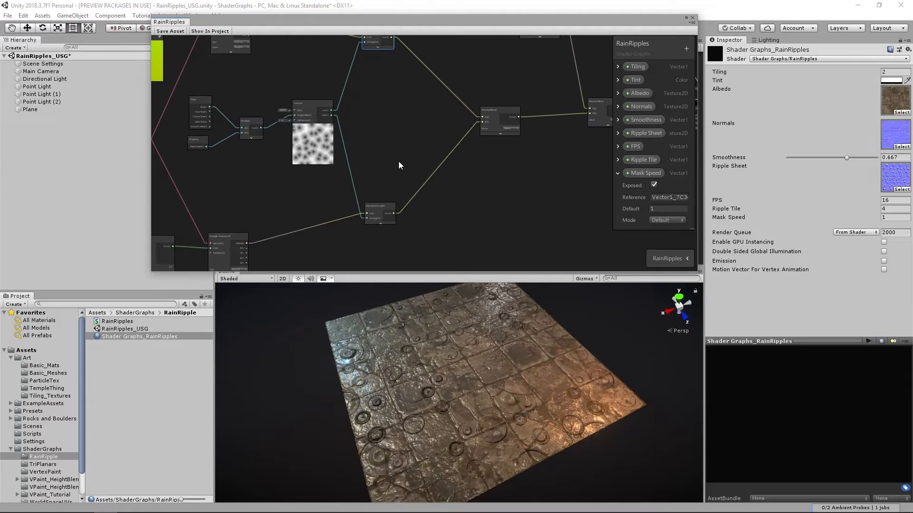
click(399, 161)
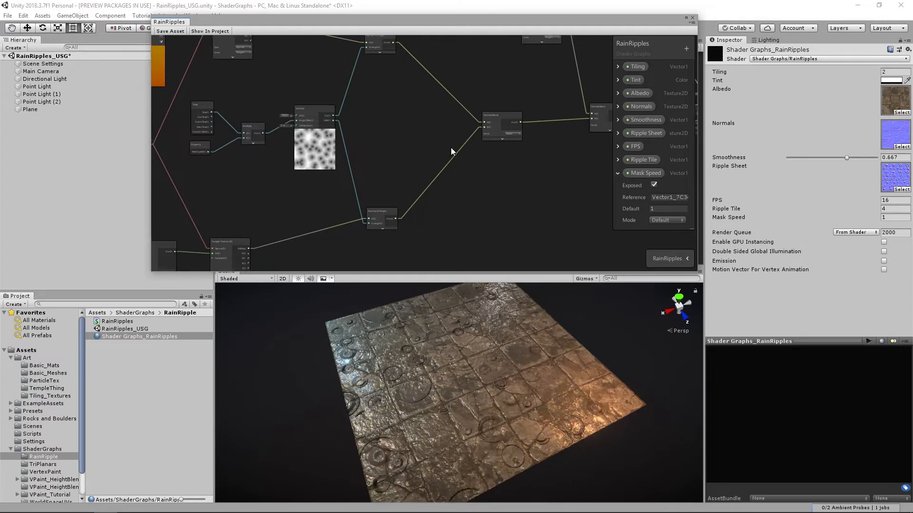
Move the lower and upper Normal Strength nodes closer to the ripple Normal Blend node.
click(377, 214)
drag(377, 214, 435, 203)
middle_drag(436, 92, 438, 144)
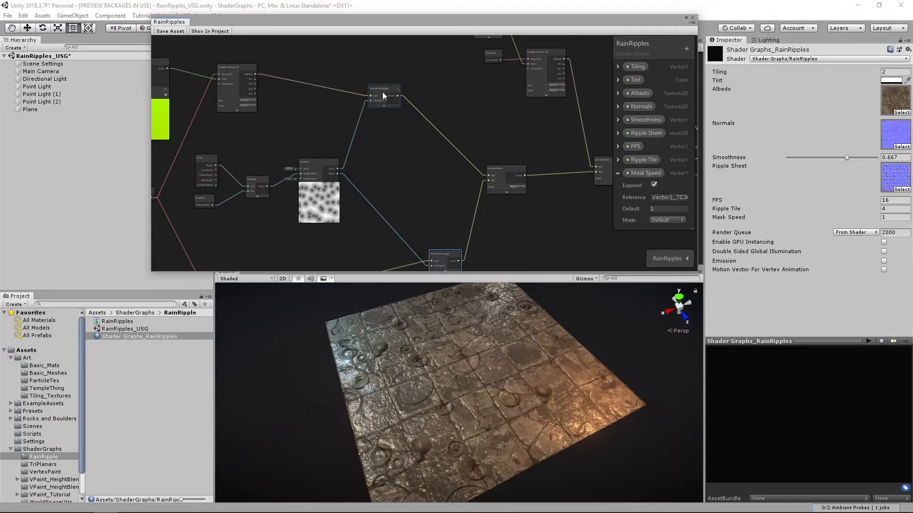
drag(398, 92, 450, 95)
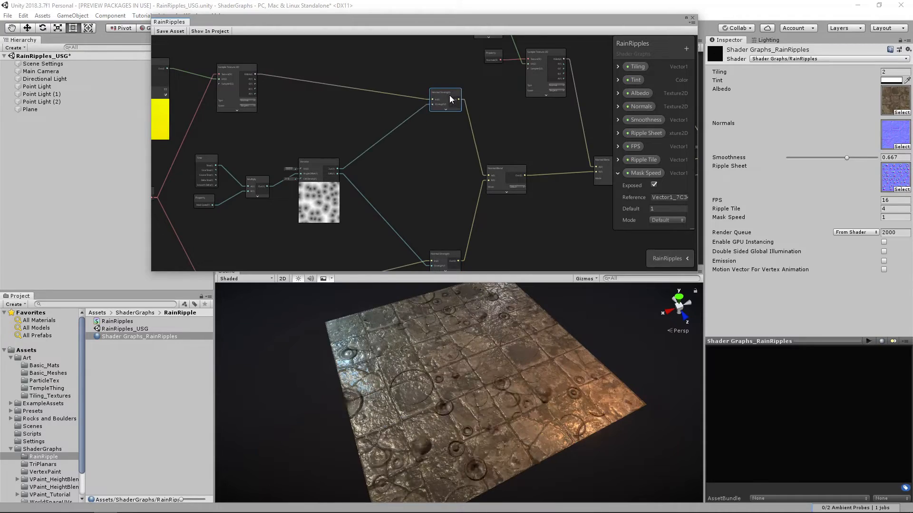
drag(444, 261, 453, 229)
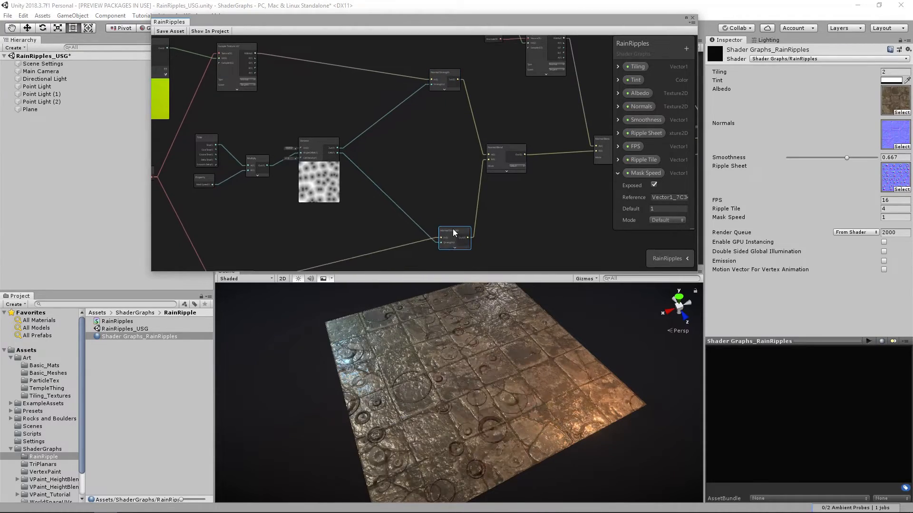
Connect Voronoi Out to the lower Normal Strength node's Strength input, replacing the Cells connection.
middle_drag(391, 151, 428, 161)
scroll(428, 162, up, 3)
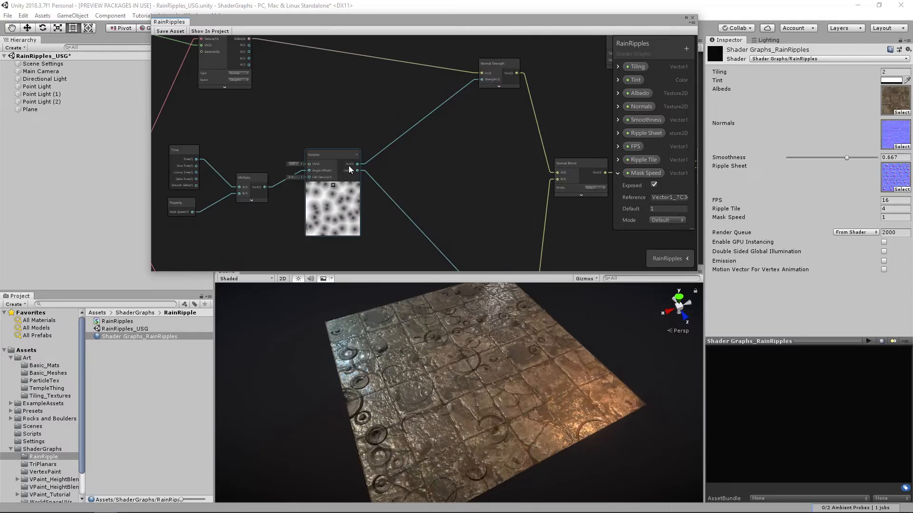
middle_drag(434, 193, 383, 98)
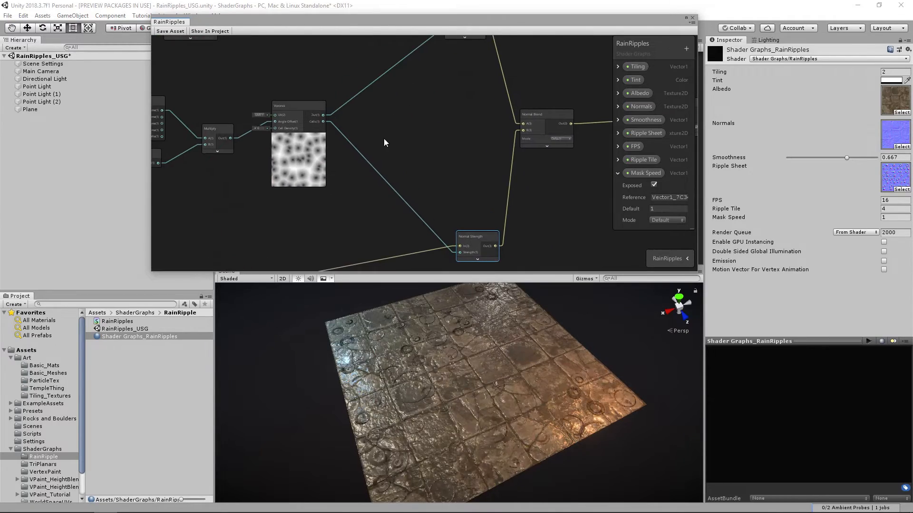
drag(323, 115, 460, 223)
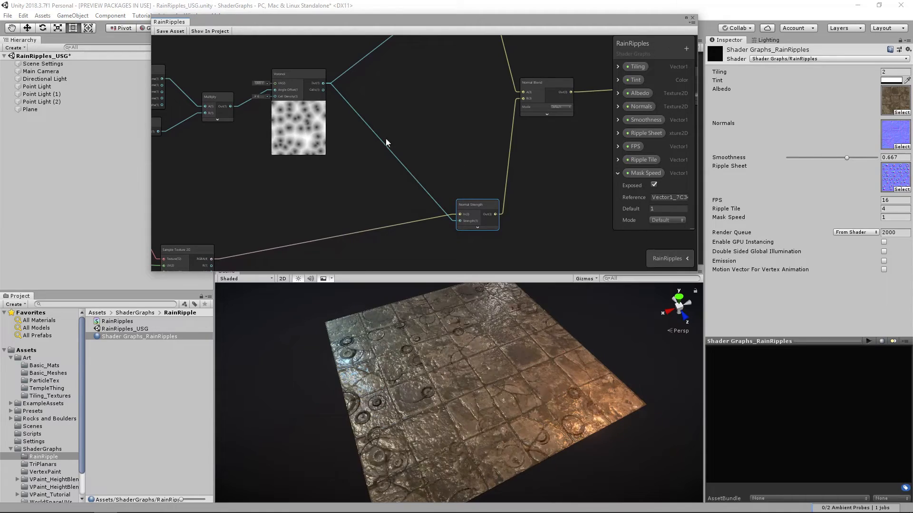
middle_drag(386, 138, 403, 169)
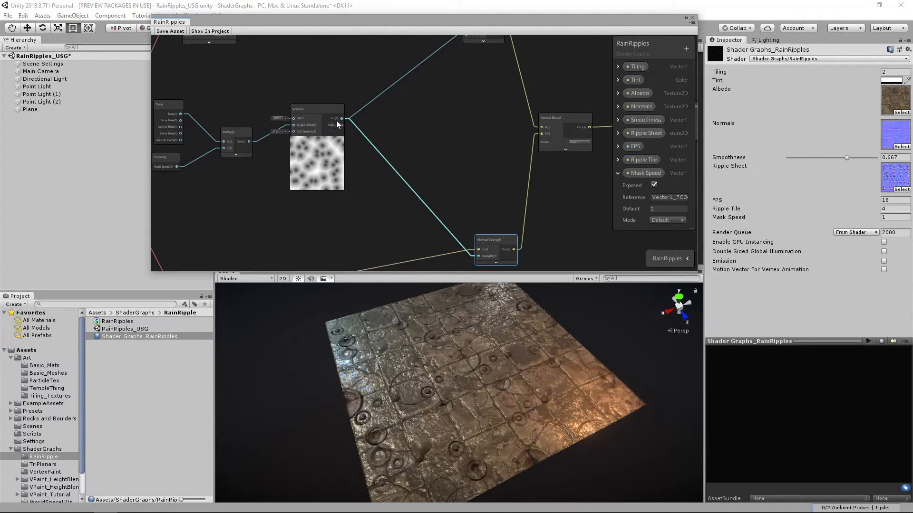
Add a Multiply node beside the Voronoi node and connect Voronoi Out to its input A.
scroll(333, 121, up, 3)
scroll(460, 166, down, 3)
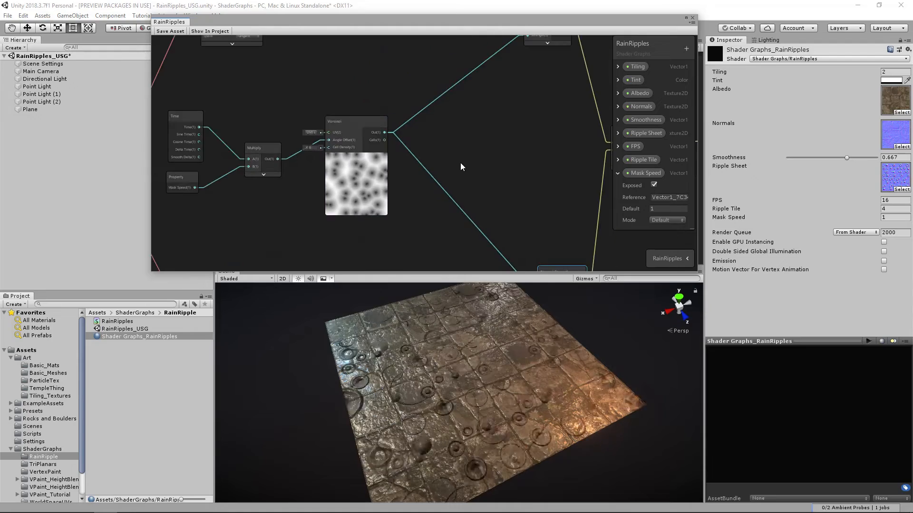
scroll(460, 167, down, 2)
scroll(462, 136, up, 1)
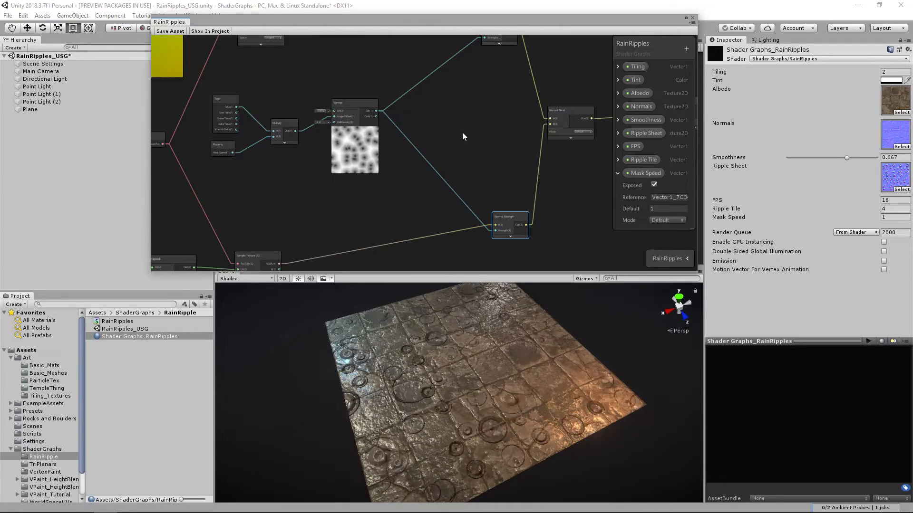
key(space)
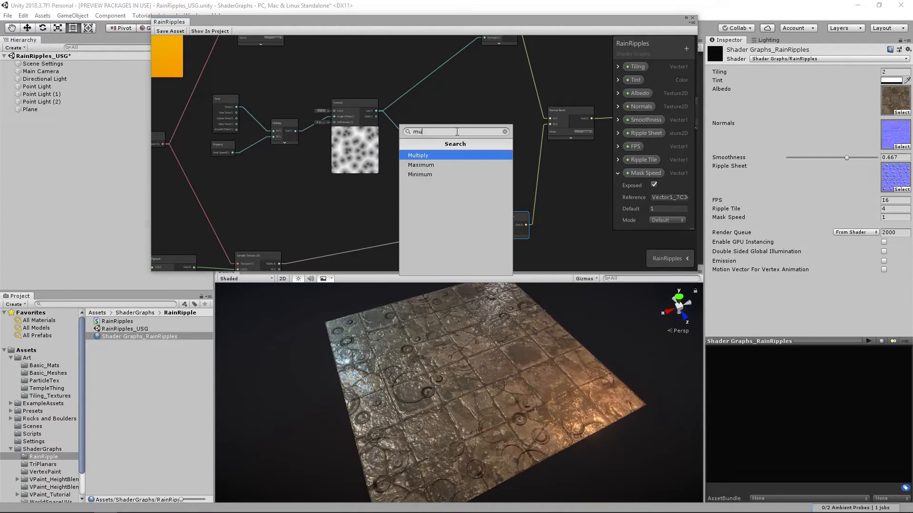
click(448, 153)
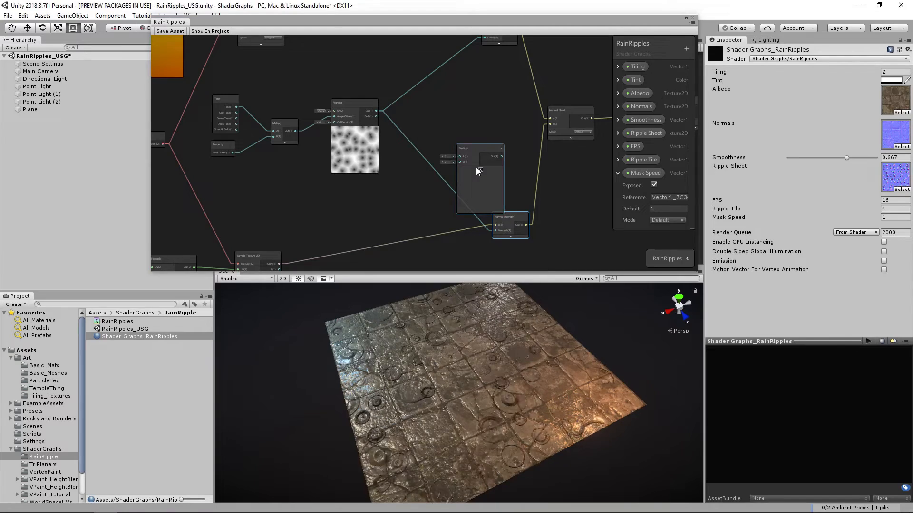
drag(472, 151, 467, 115)
drag(375, 111, 449, 107)
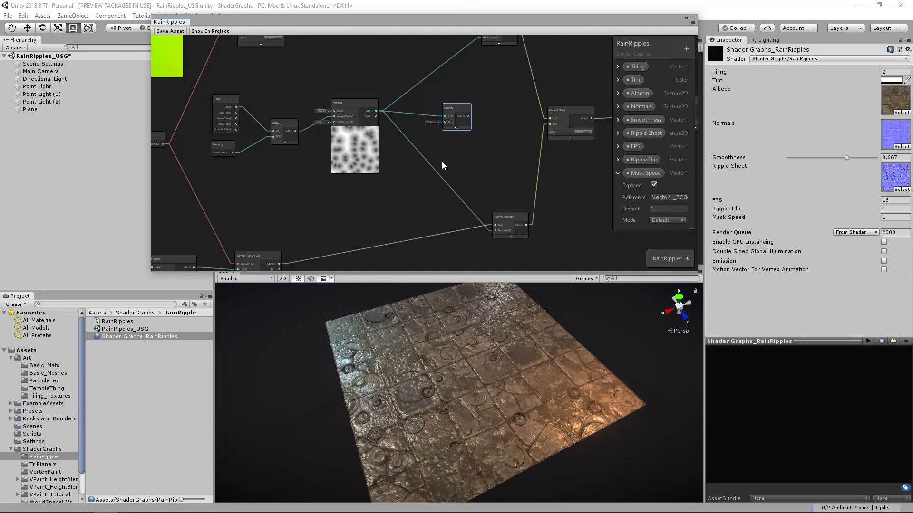
Add a Vector 1 node below the new Multiply node and convert it to a property.
key(space)
text(vector)
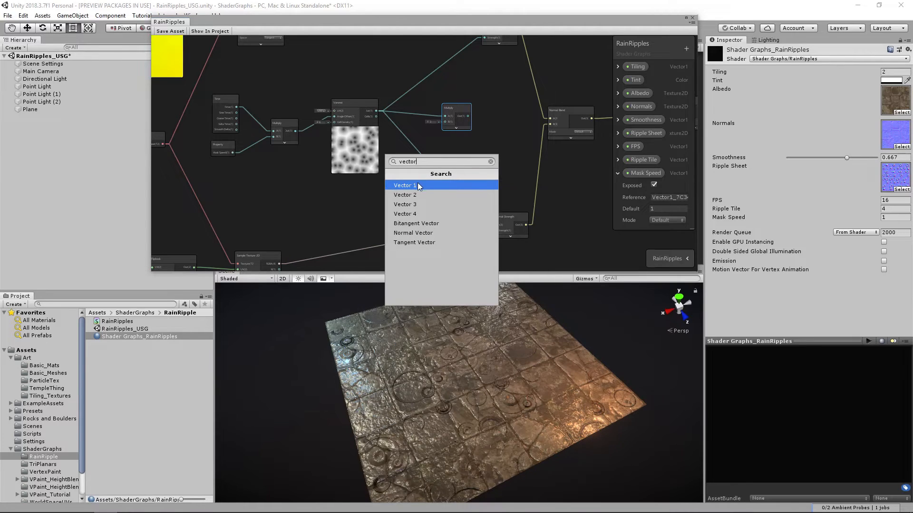
click(418, 185)
drag(418, 183, 445, 150)
right_click(445, 150)
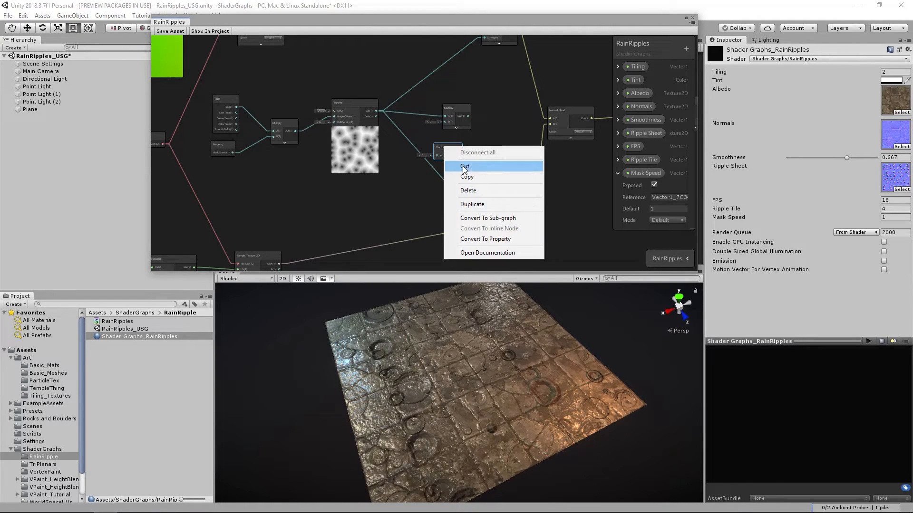
click(476, 238)
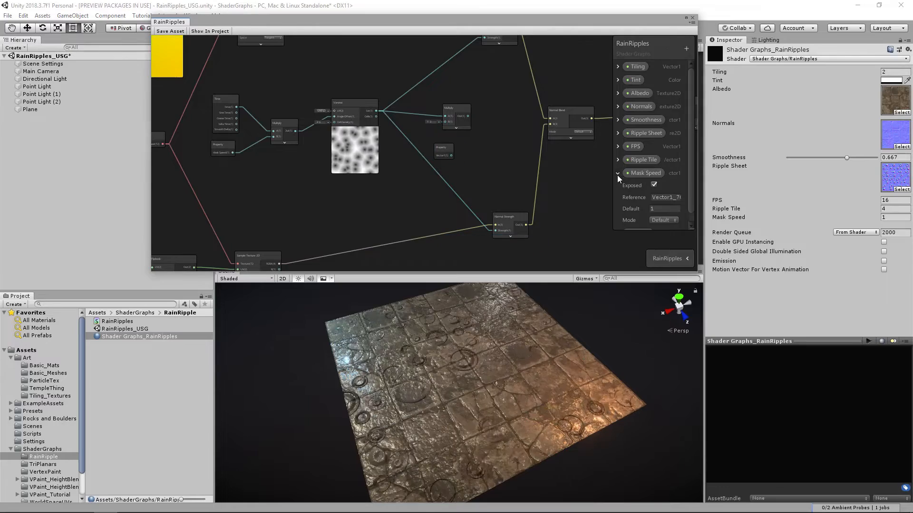
Collapse the Mask Speed property and rename the new Vector 1 property as Ripple Strength.
click(617, 173)
right_click(639, 186)
click(658, 193)
text(Ripple Strength)
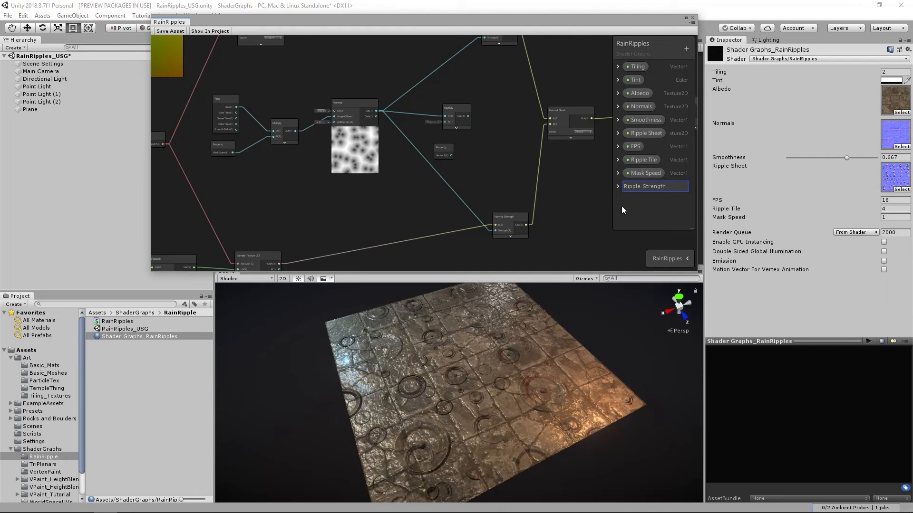
key(Return)
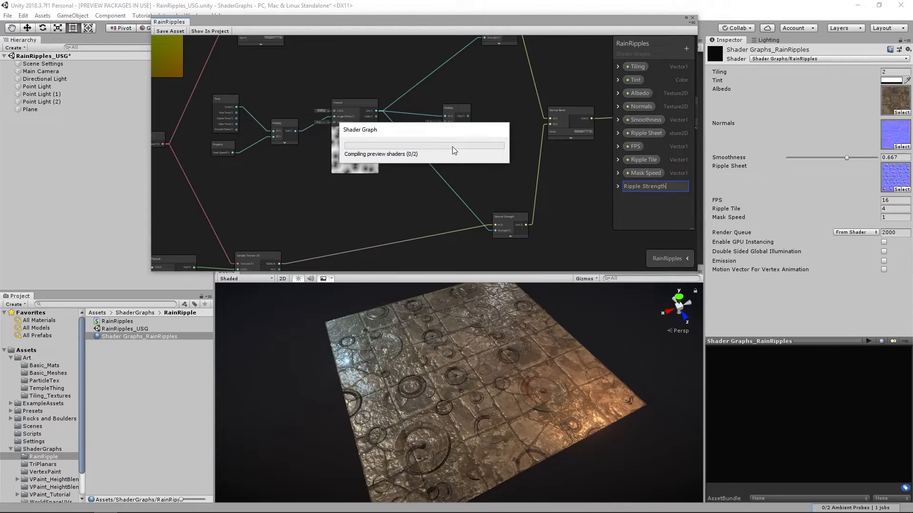
Connect Ripple Strength to input B of the new Multiply node and the Multiply output to the upper Normal Strength node's Strength.
click(458, 151)
drag(456, 151, 445, 115)
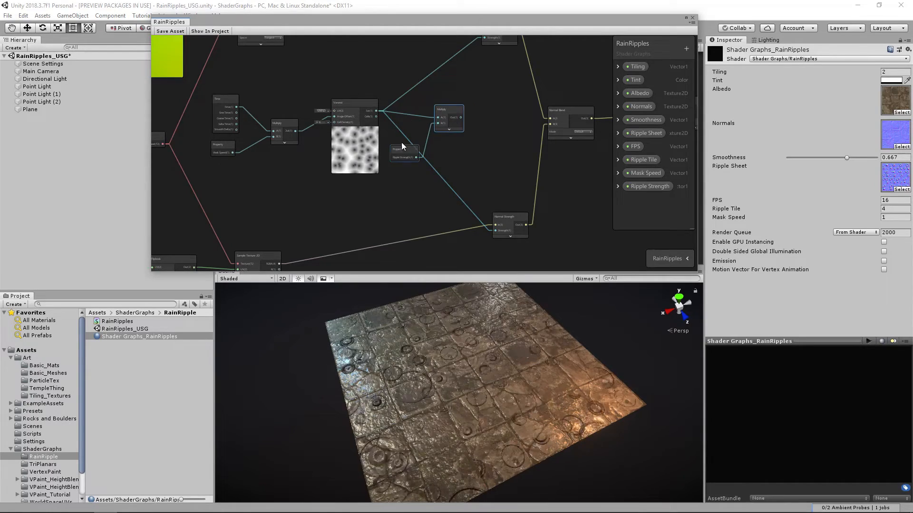
middle_drag(427, 141, 393, 168)
click(411, 136)
drag(417, 136, 444, 71)
click(450, 84)
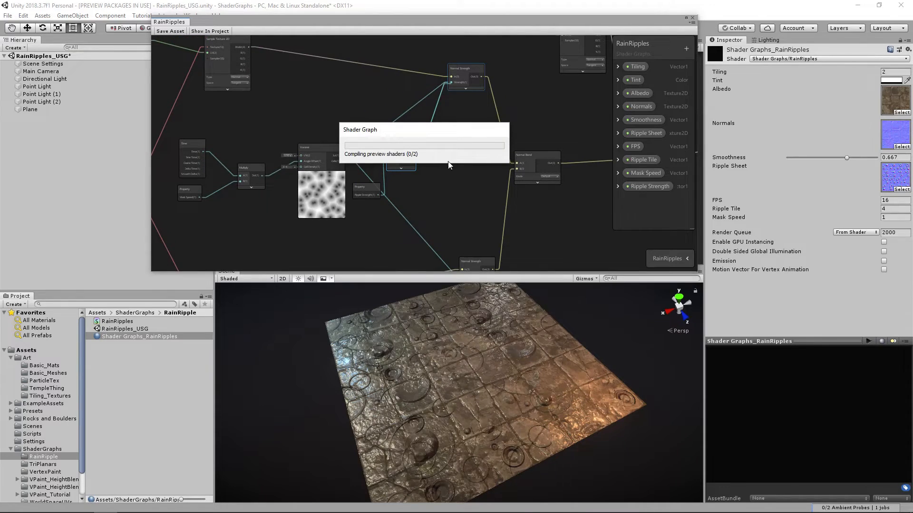
Connect the Multiply output to the lower Normal Strength node's Strength input.
middle_drag(430, 191, 412, 148)
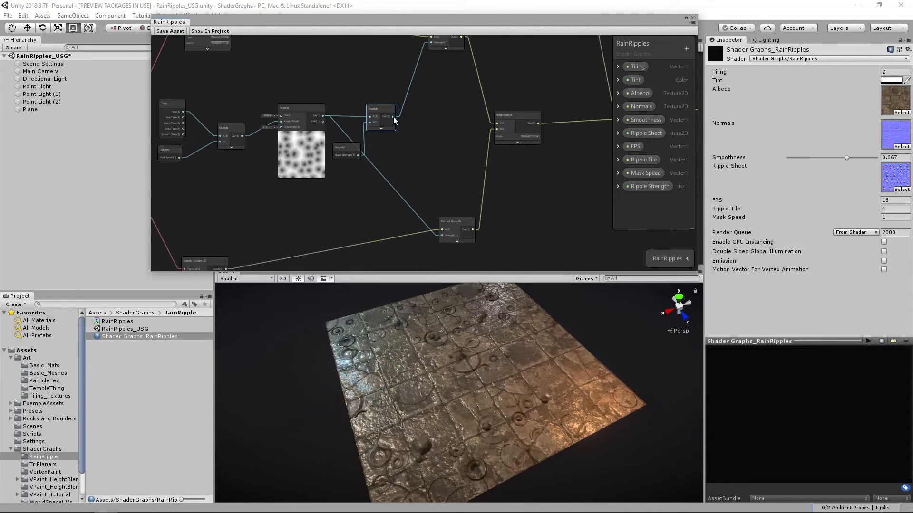
middle_drag(431, 239, 440, 223)
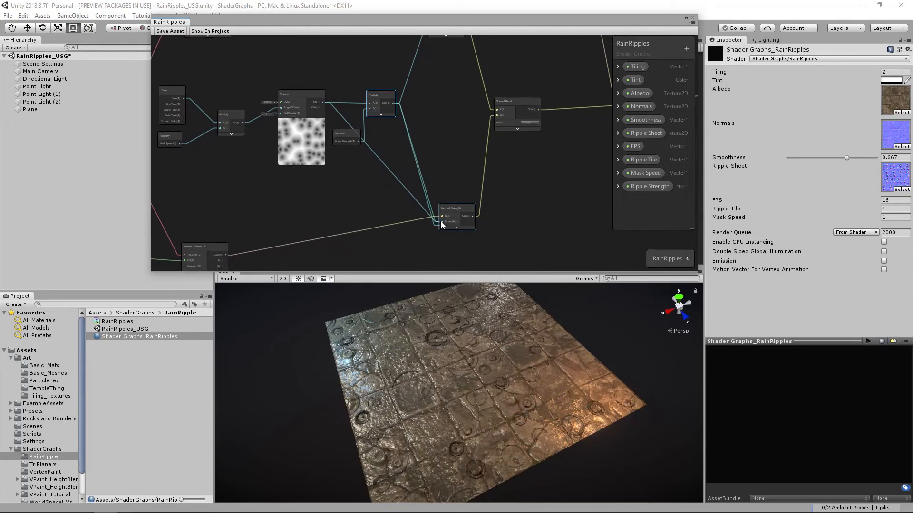
key(space)
click(424, 172)
middle_drag(429, 168, 422, 156)
drag(386, 91, 434, 205)
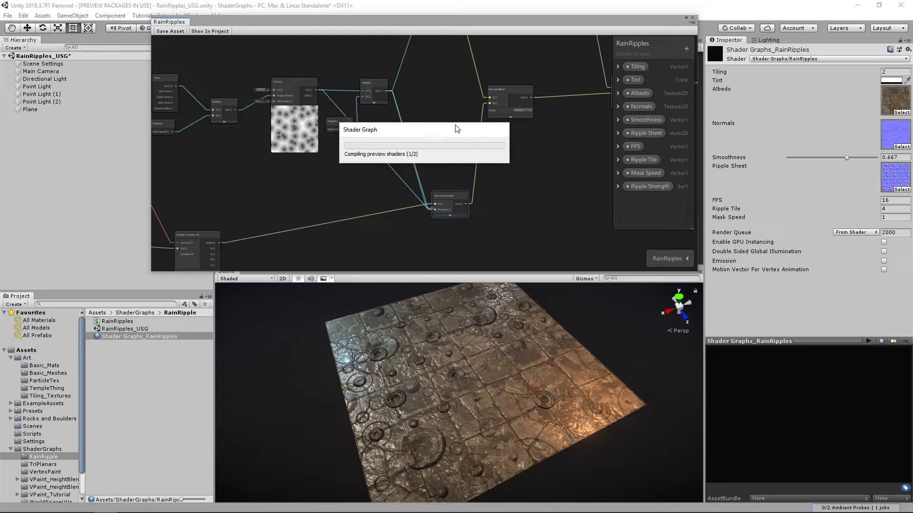
Set the Ripple Strength property's default value to 1, collapse the property and save the shader graph asset.
click(455, 127)
click(617, 186)
click(652, 221)
click(618, 186)
click(174, 32)
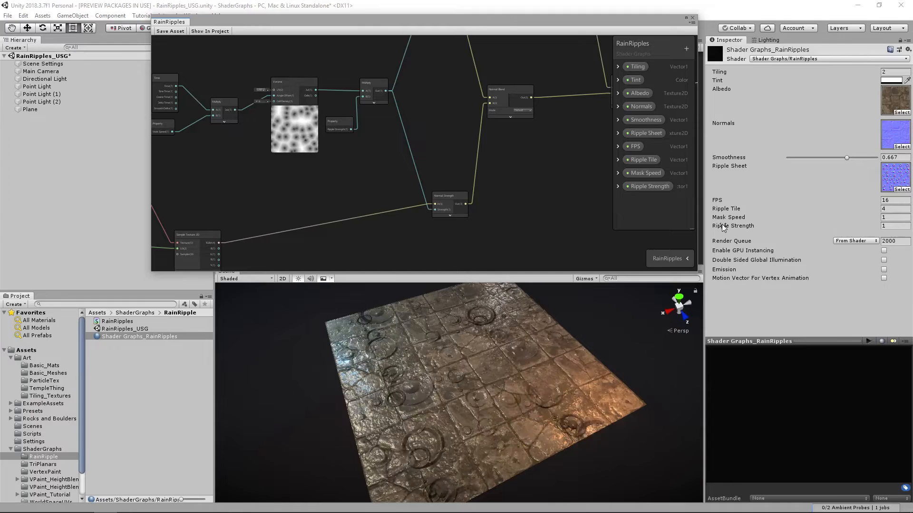
Change the Ripple Strength property's mode to Slider, collapse the property and save the shader graph asset.
click(617, 186)
scroll(642, 205, down, 1)
click(663, 223)
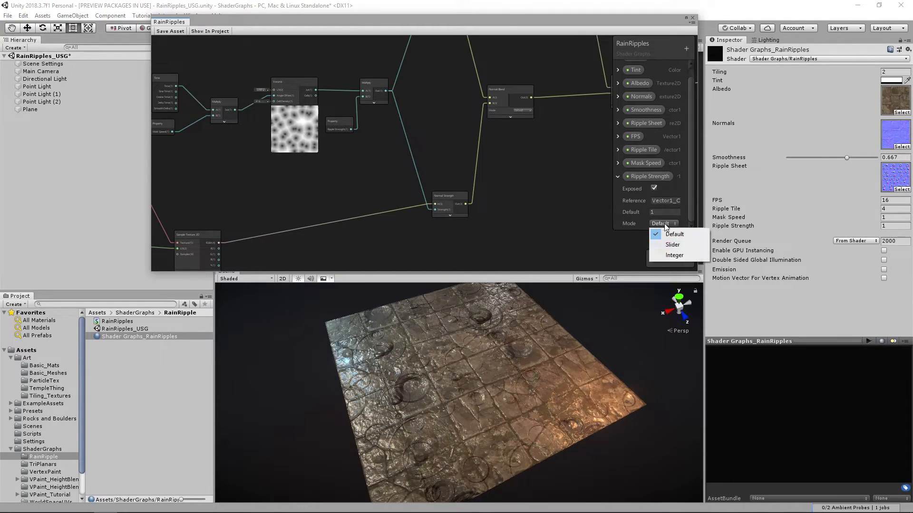
click(666, 241)
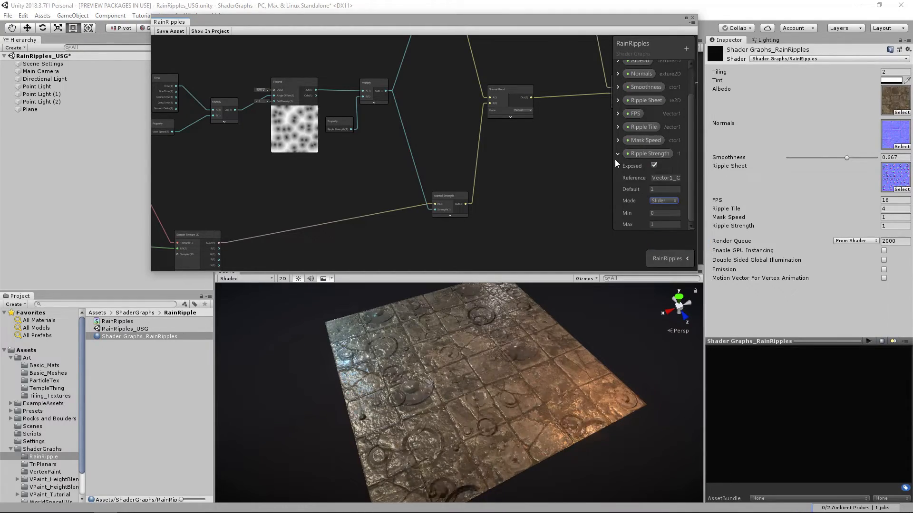
click(617, 155)
click(170, 31)
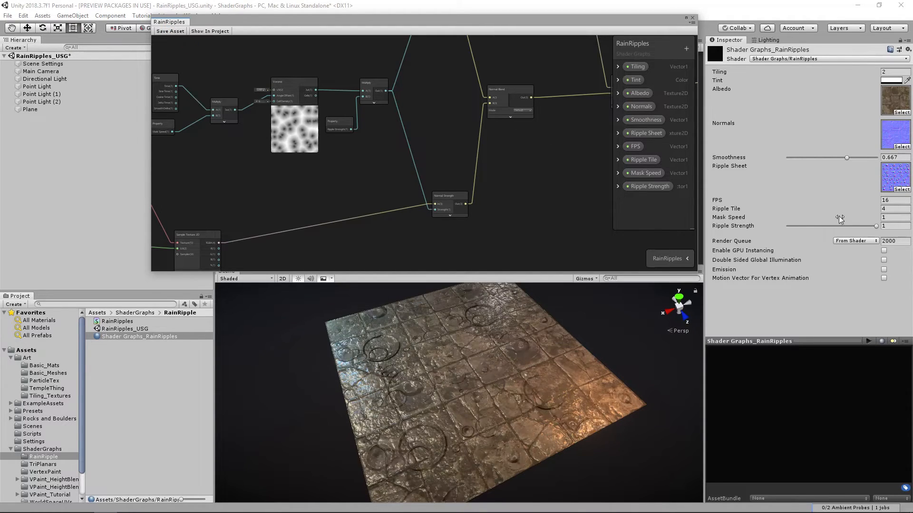
Adjust the RainRipples material to a Ripple Strength of 0.581 and a Smoothness of 0.662 after trying lower values.
drag(876, 226, 703, 253)
alt+drag(490, 409, 461, 408)
drag(848, 158, 819, 161)
alt+drag(557, 347, 483, 310)
drag(789, 226, 839, 225)
drag(819, 157, 849, 161)
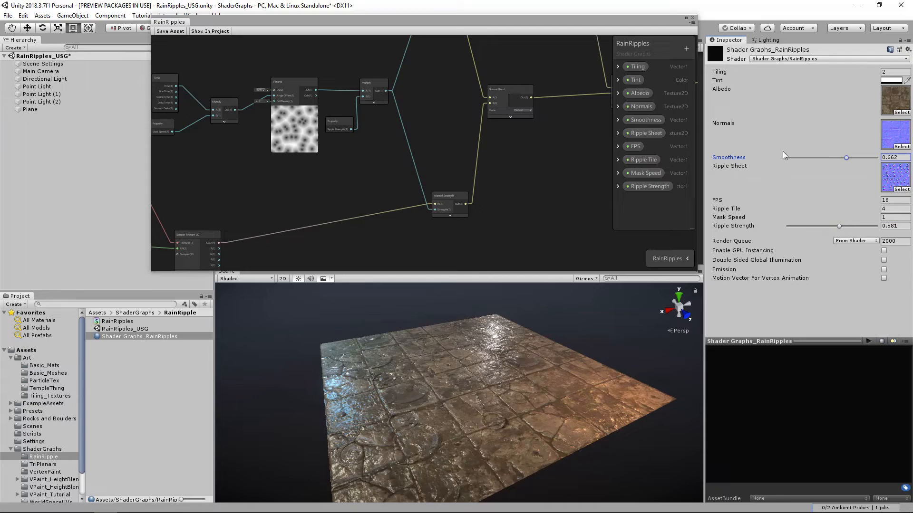
alt+drag(540, 291, 543, 301)
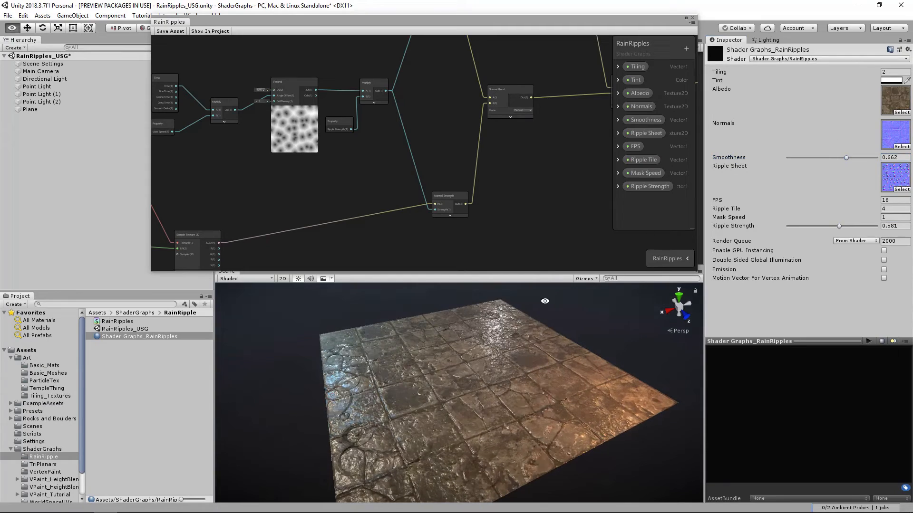
Darken the RainRipples material's Tint to the grey B7B7B7 and close the colour picker.
click(891, 80)
drag(711, 282, 701, 293)
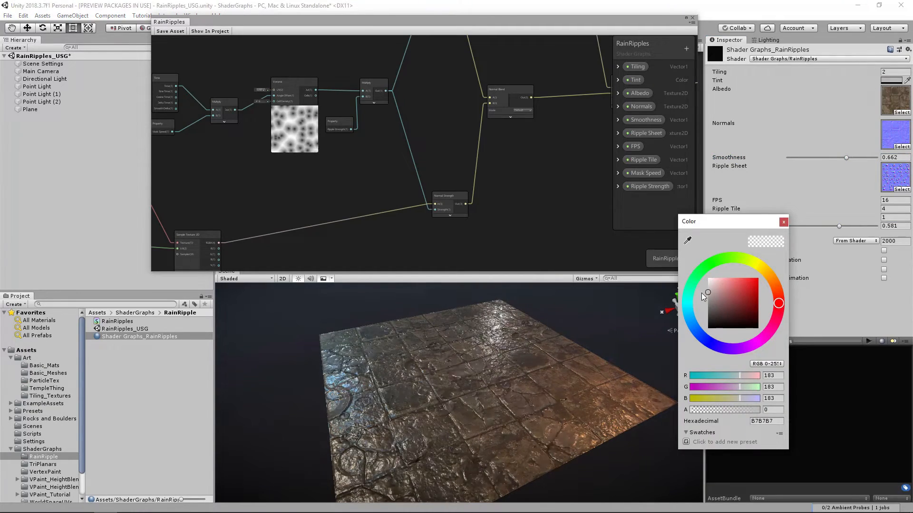
click(786, 220)
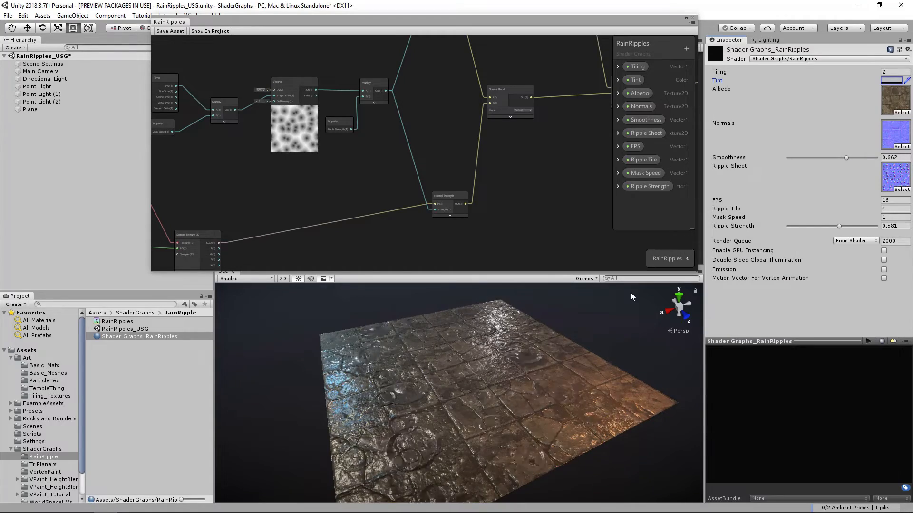
Examine the animated ripples on the stone floor from several angles and distances in the Scene view.
alt+drag(488, 342, 471, 359)
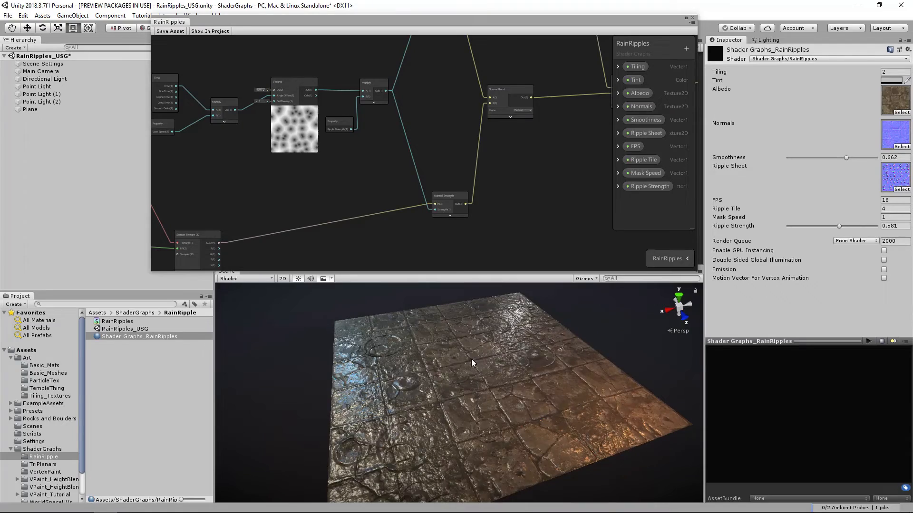
mouse_move(472, 360)
alt+right_down()
mouse_move(505, 382)
mouse_move(475, 364)
alt+right_up()
alt+drag(475, 364, 601, 354)
alt+right_drag(601, 353, 615, 358)
alt+drag(480, 361, 509, 354)
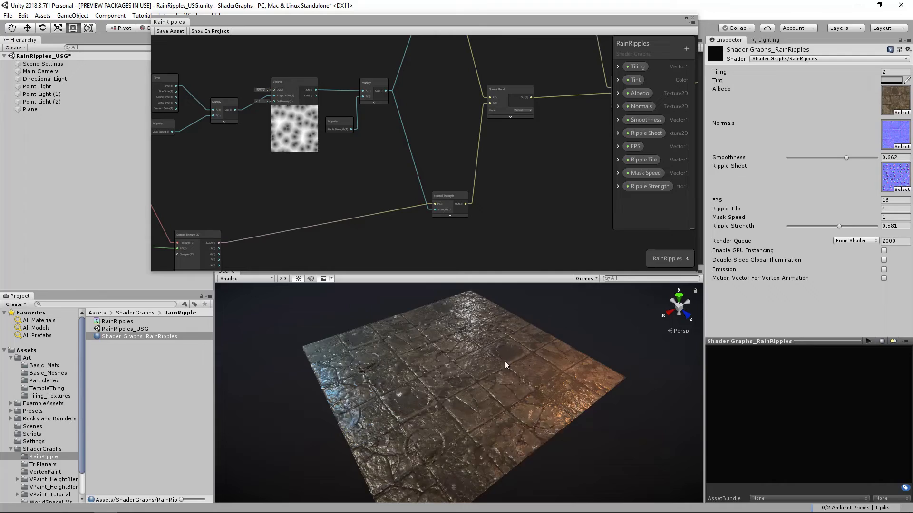
alt+right_drag(504, 361, 534, 369)
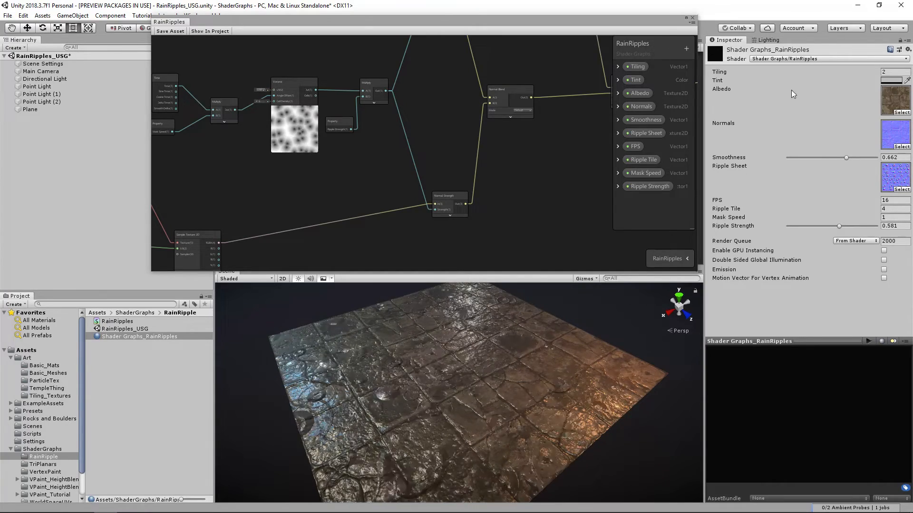
drag(636, 25, 642, 34)
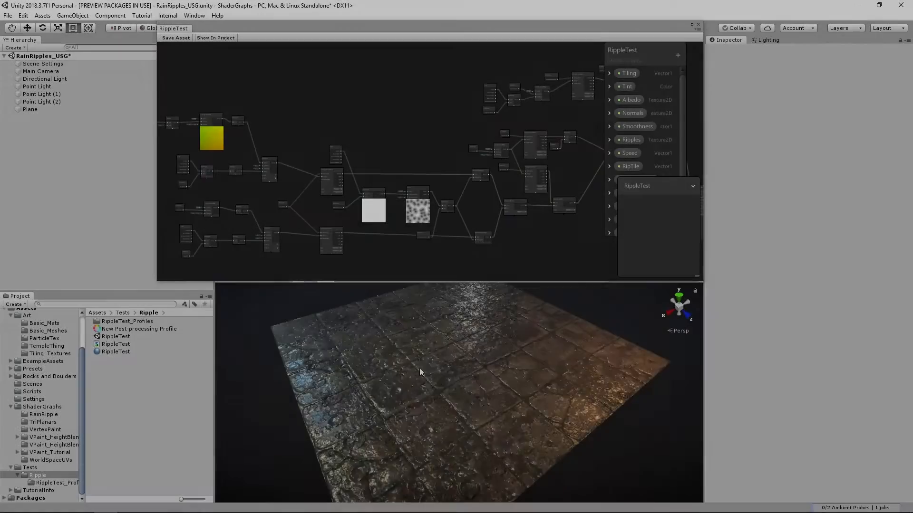
Select the RippleTest material and set its Ripple Strength to 0.408 after trying it at 0.
right_drag(419, 368, 597, 412)
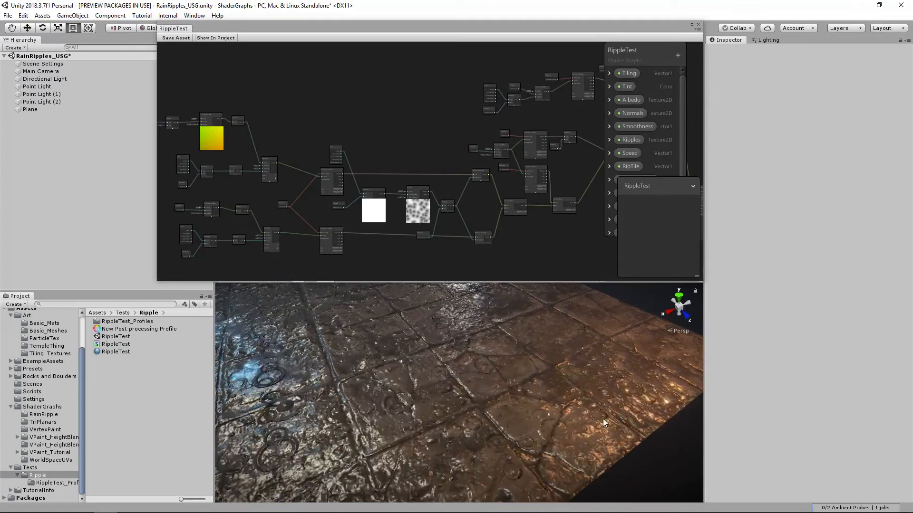
click(110, 352)
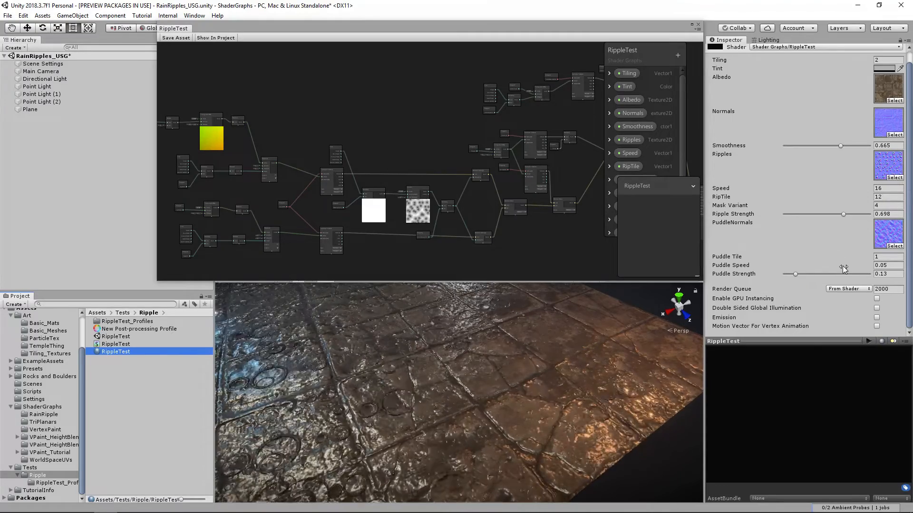
drag(843, 214, 745, 215)
alt+drag(483, 363, 452, 338)
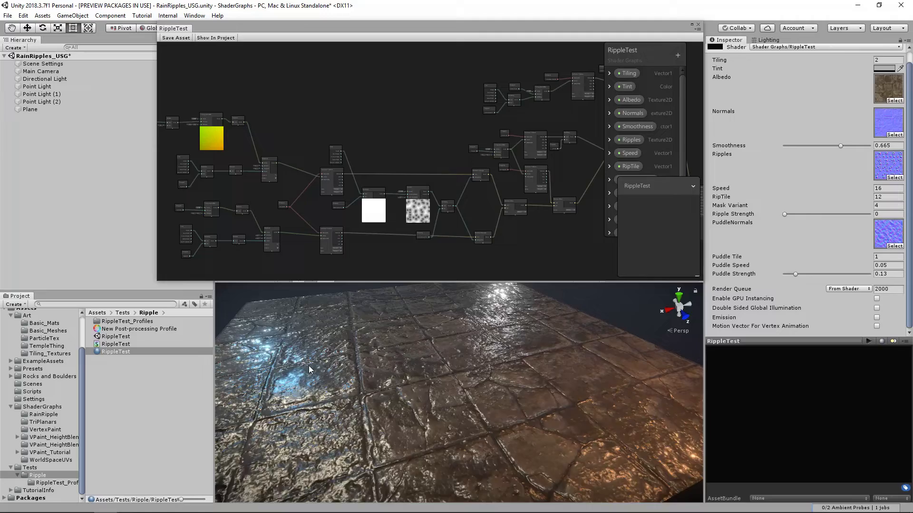
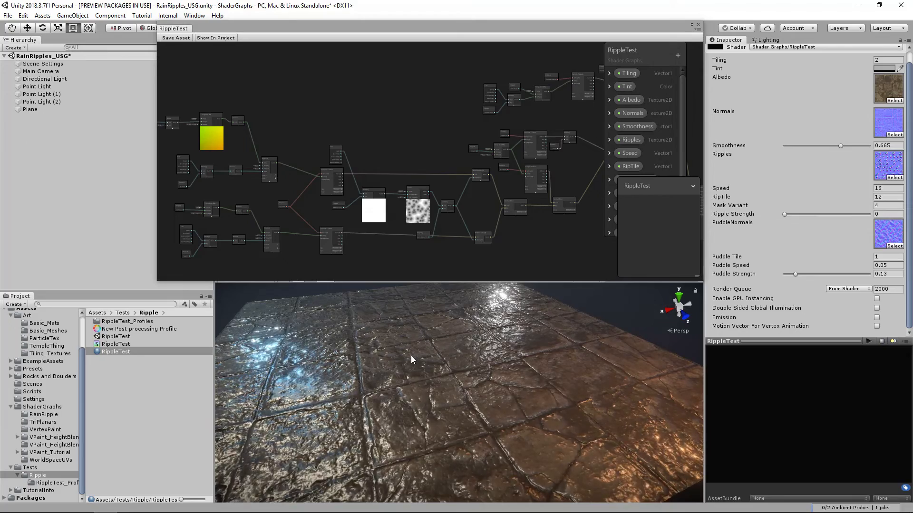
drag(785, 215, 821, 213)
Maximize the RippleTest graph window and select the ripple and floor texture nodes to review that section.
middle_drag(465, 138, 347, 145)
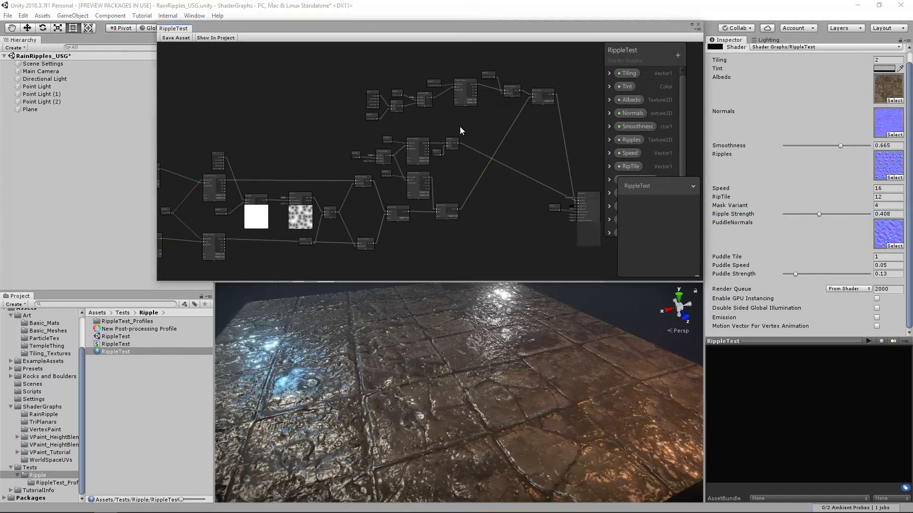
click(692, 25)
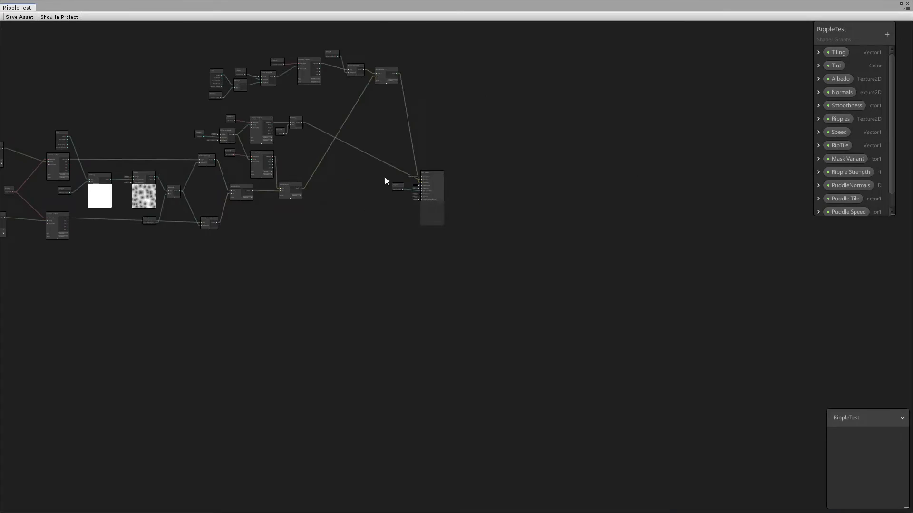
middle_drag(295, 182, 584, 240)
scroll(440, 241, up, 1)
scroll(440, 241, up, 2)
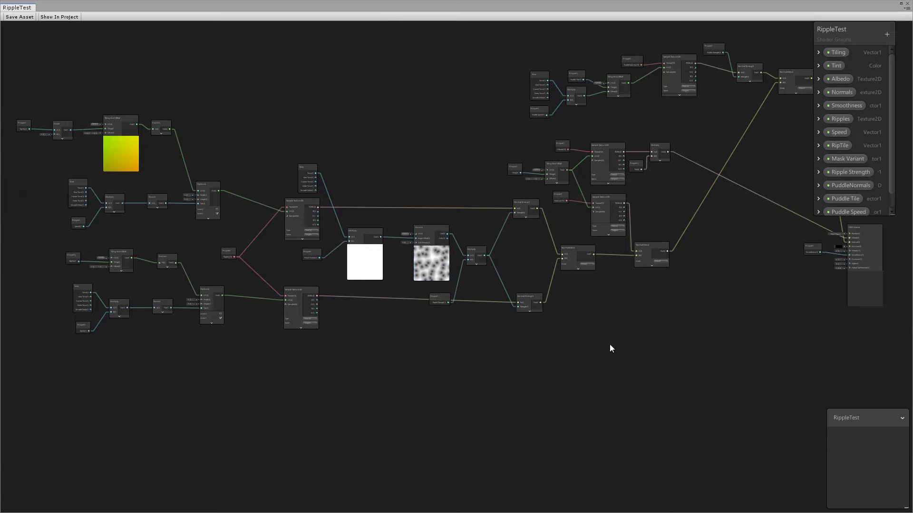
scroll(603, 338, down, 1)
drag(527, 351, 136, 175)
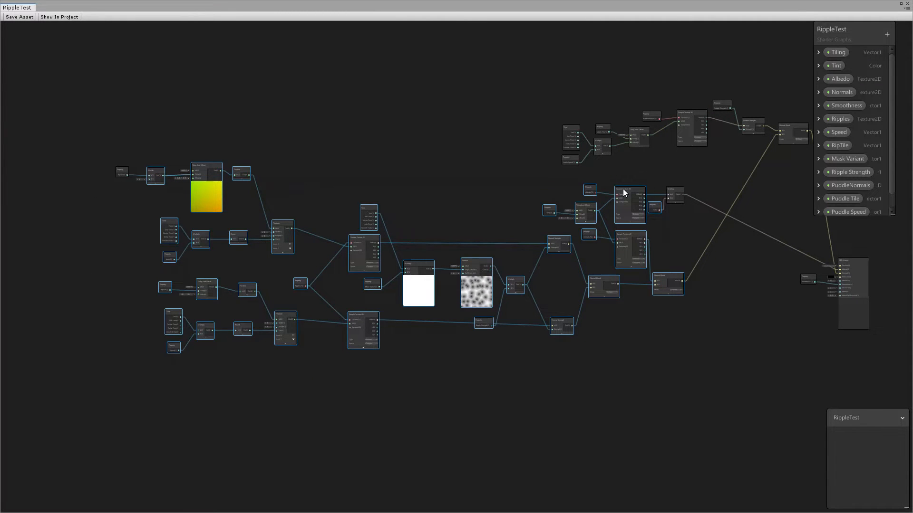
Examine the puddle normals branch and briefly show the preview of its Sample Texture 2D node.
middle_drag(623, 193, 406, 241)
scroll(508, 231, up, 6)
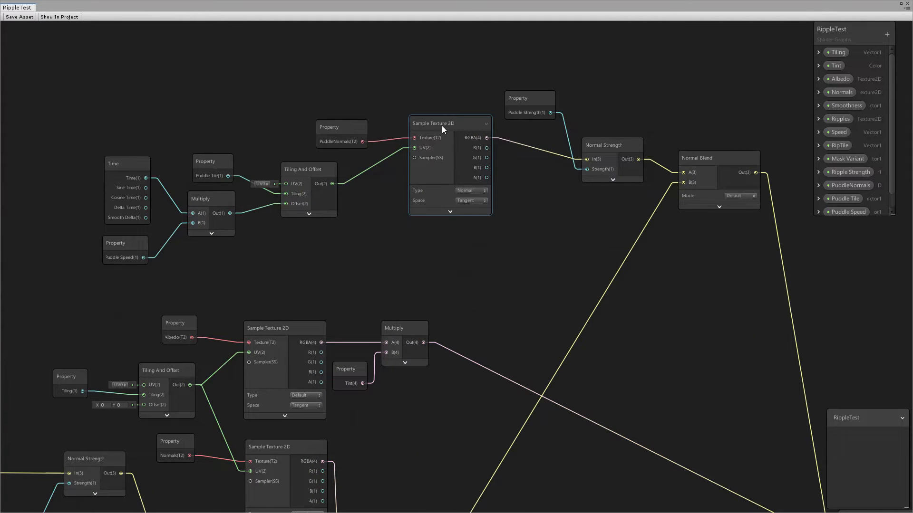
click(441, 128)
scroll(441, 128, up, 1)
click(449, 221)
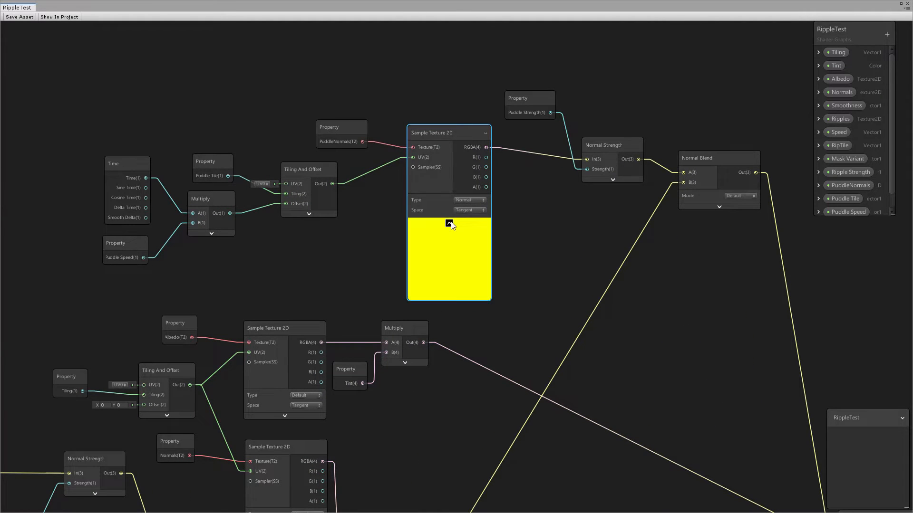
click(449, 223)
Move the PuddleNormals property node further from its Sample Texture 2D node and the Tiling And Offset node closer to it.
mouse_move(329, 126)
mouse_down()
mouse_move(333, 119)
mouse_move(317, 118)
mouse_up()
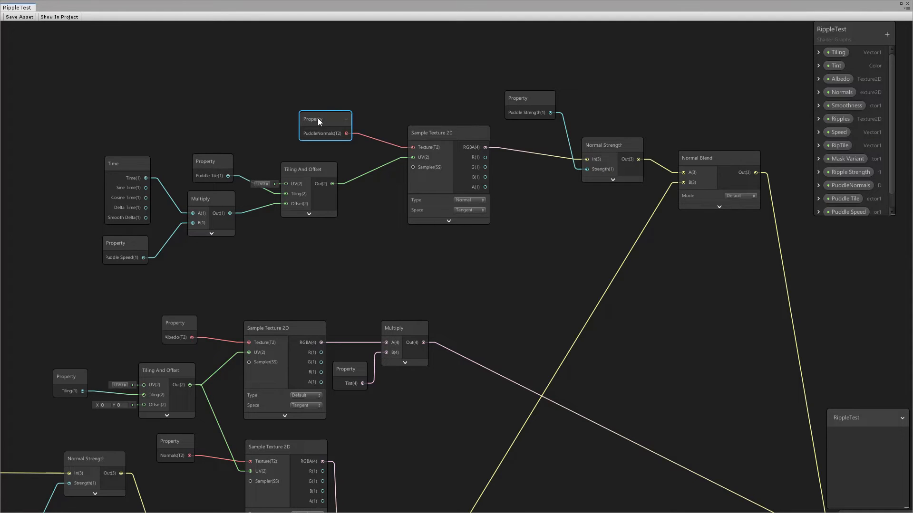
drag(318, 118, 310, 117)
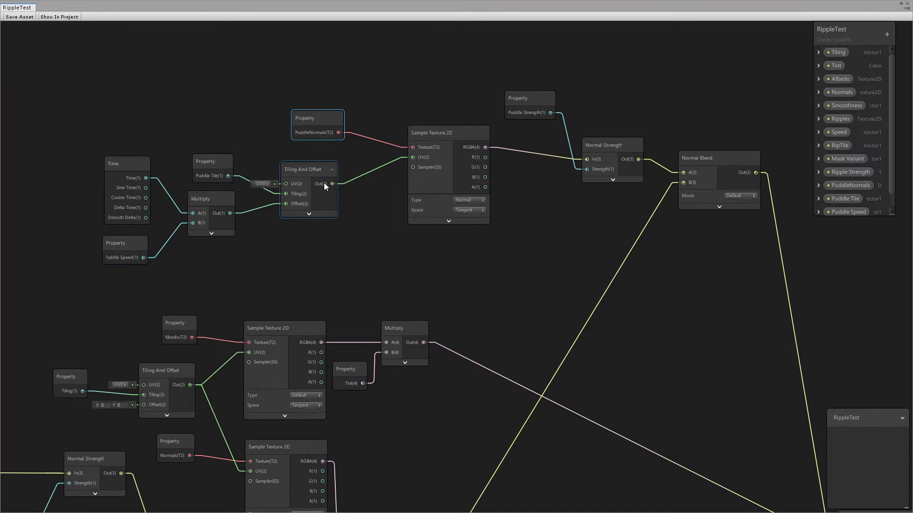
drag(314, 172, 325, 168)
click(209, 161)
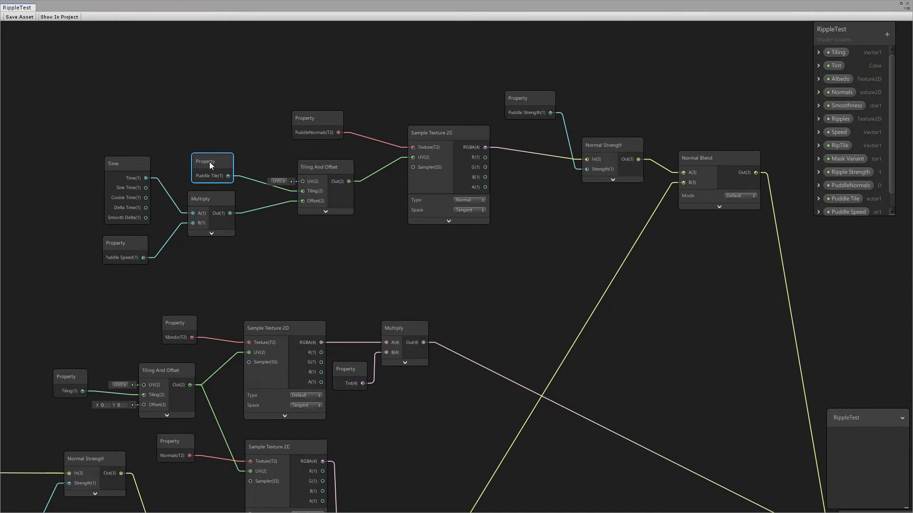
click(440, 133)
key(f)
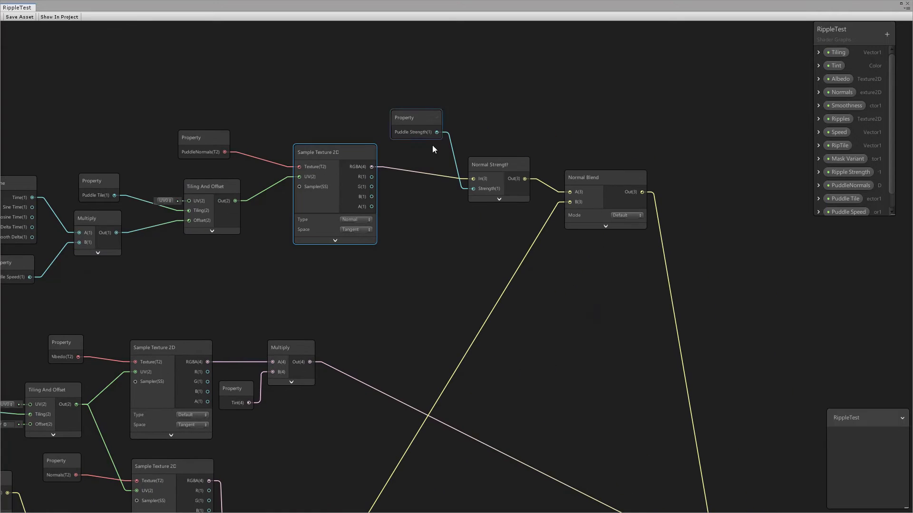
Shift the Puddle Strength property and its Normal Strength node slightly closer to the puddle texture sample, and restore the graph window size.
middle_drag(394, 170, 414, 165)
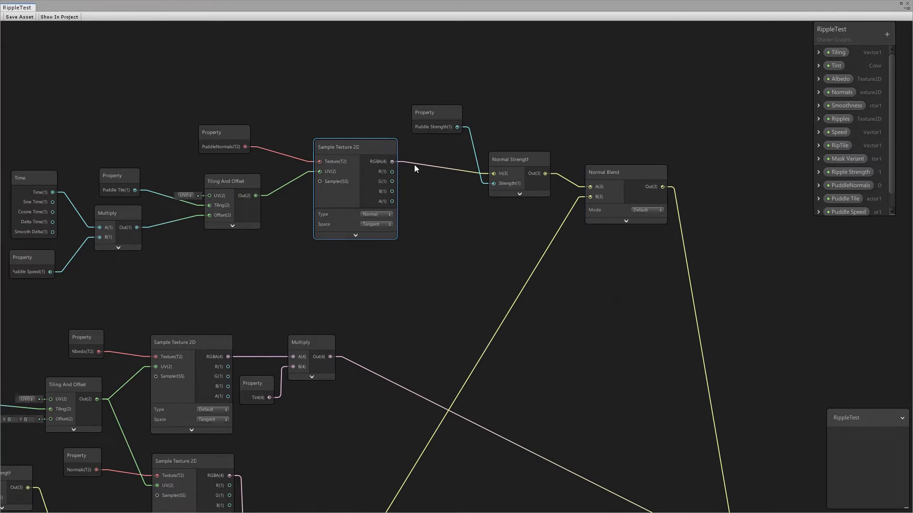
drag(432, 117, 427, 117)
drag(507, 156, 495, 152)
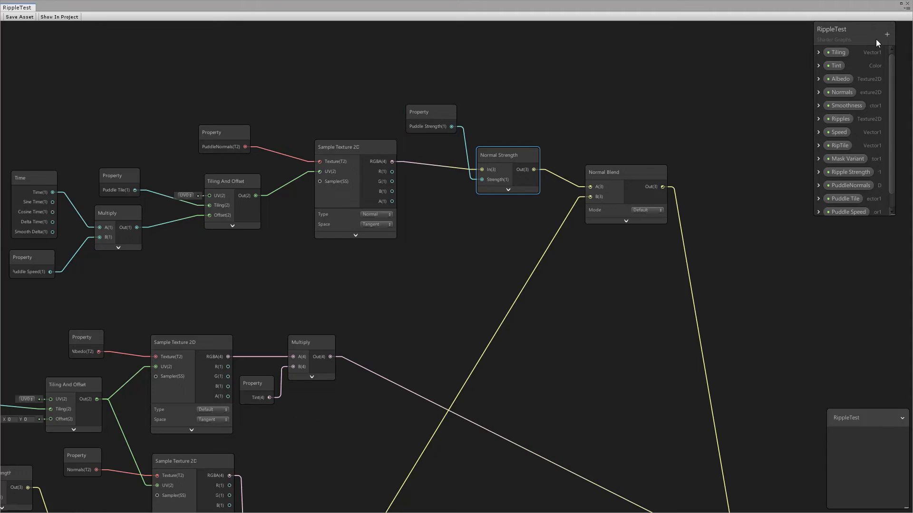
click(900, 3)
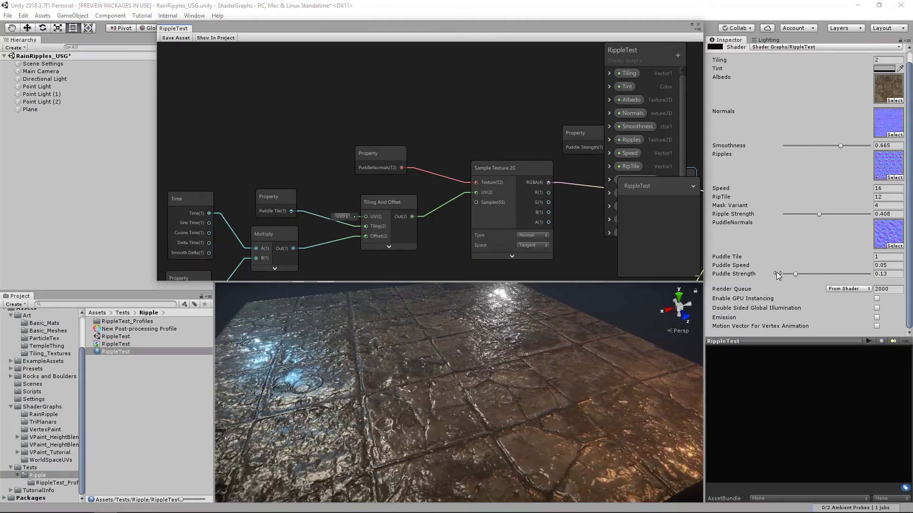
Try the RippleTest material's Puddle Strength at 0.456 and lower it to 0.18.
drag(796, 274, 825, 275)
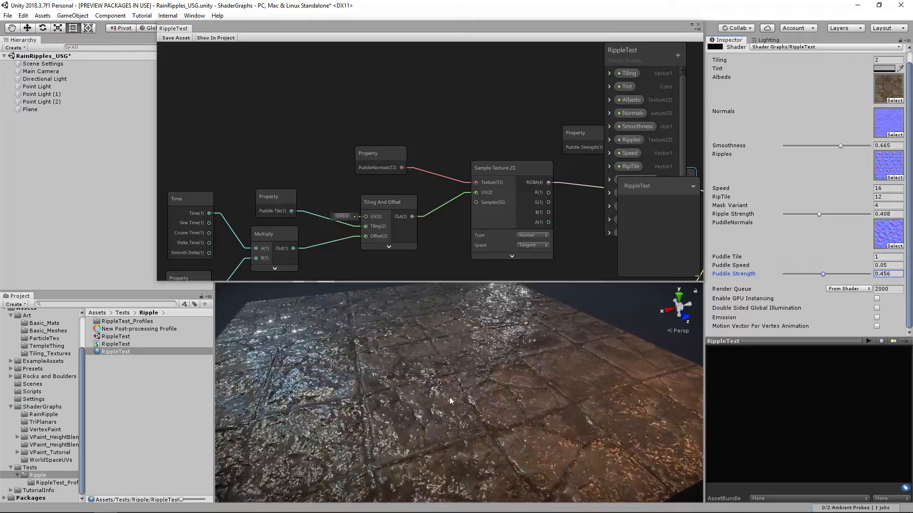
alt+drag(450, 398, 481, 361)
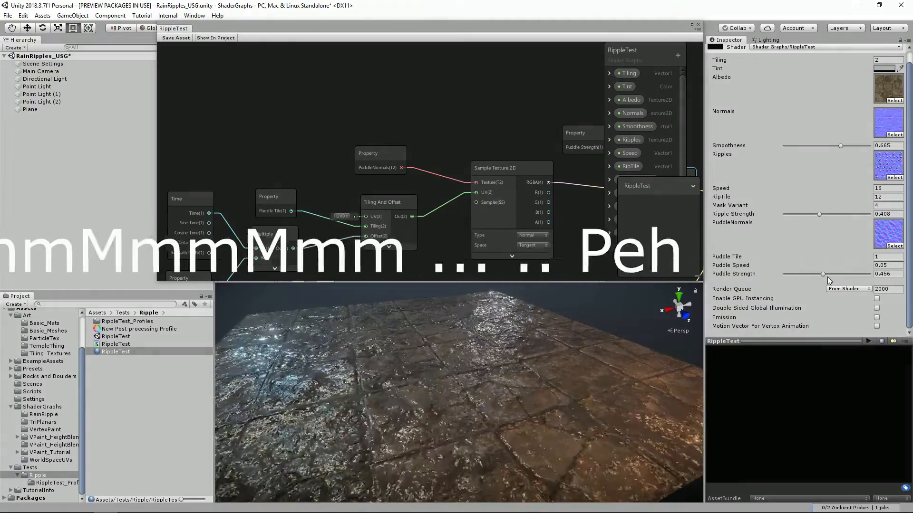
drag(823, 275, 801, 274)
Examine the two Flipbook ripple branches in the RippleTest graph, including their speed properties, tiling and texture samples.
scroll(443, 166, down, 6)
middle_drag(395, 200, 442, 101)
middle_drag(457, 229, 532, 164)
middle_drag(404, 187, 564, 203)
middle_drag(403, 162, 469, 164)
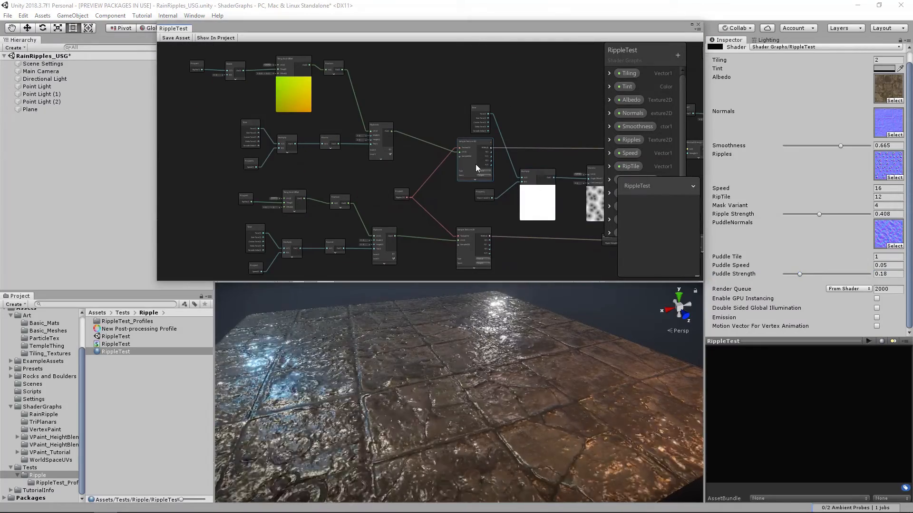
scroll(474, 158, up, 3)
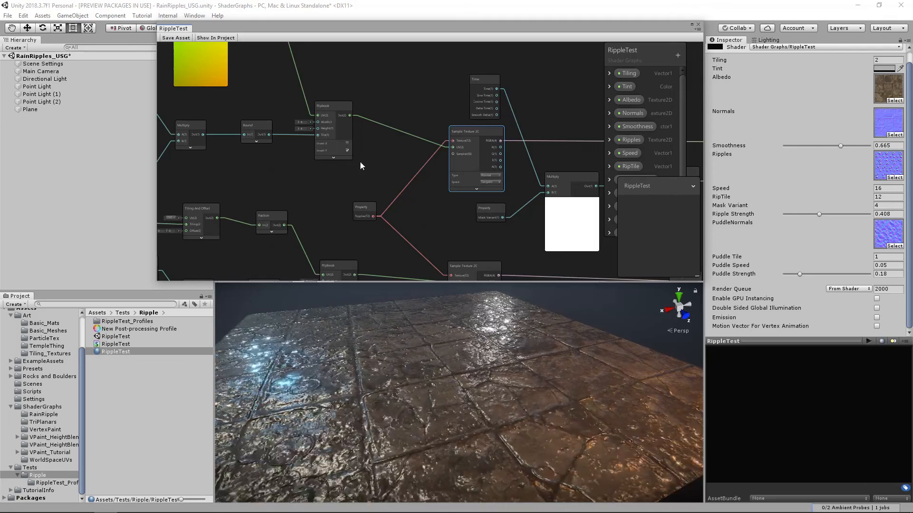
middle_drag(331, 166, 451, 178)
middle_drag(308, 224, 327, 180)
click(269, 132)
middle_drag(332, 243, 332, 227)
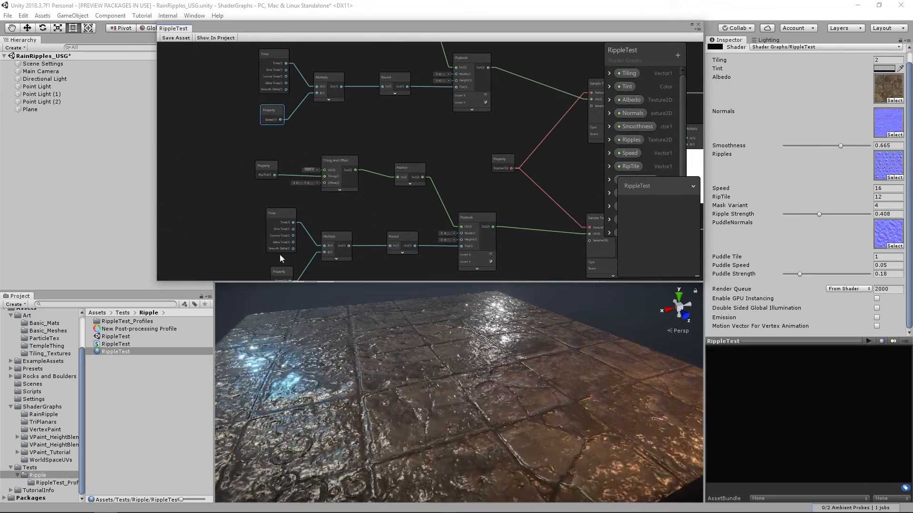
click(280, 275)
middle_drag(282, 271, 282, 260)
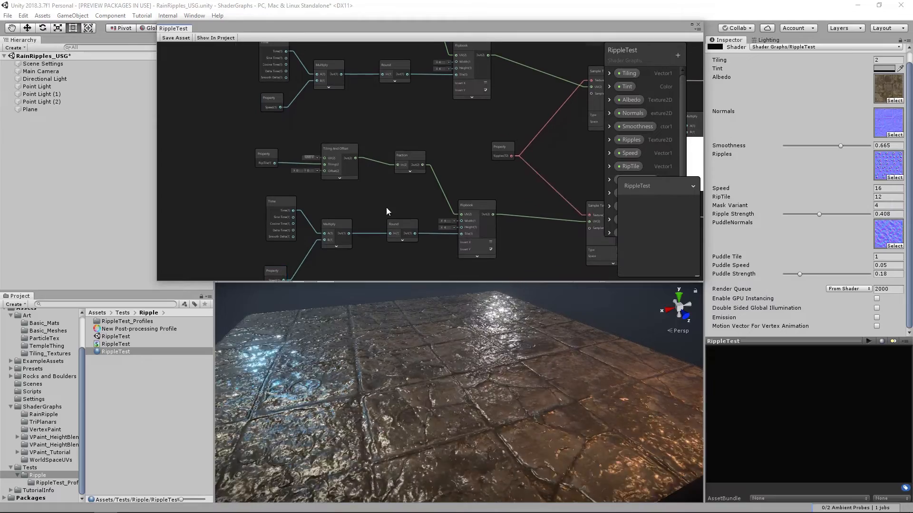
Examine how the noise-masked ripples, floor normals and puddle normals blend together in the RippleTest graph.
scroll(449, 195, down, 3)
middle_drag(450, 196, 300, 216)
scroll(557, 155, down, 1)
middle_drag(557, 155, 407, 191)
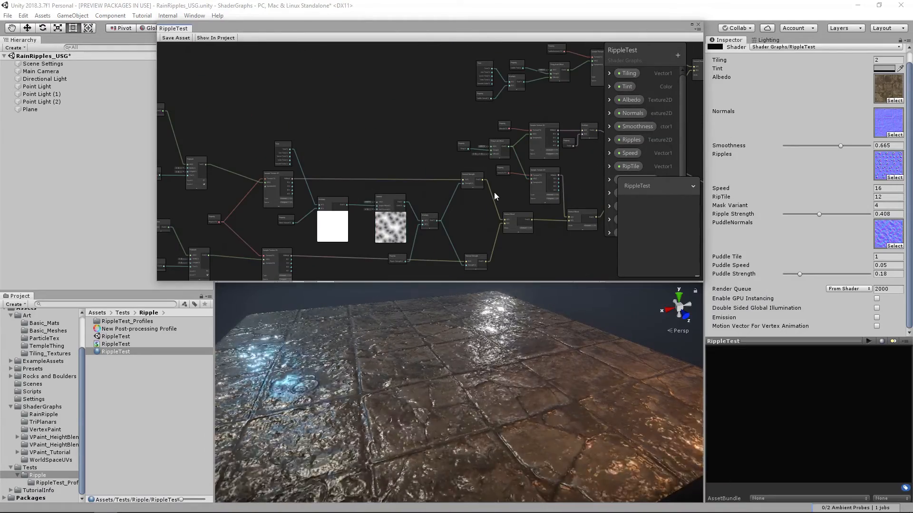
scroll(473, 163, up, 2)
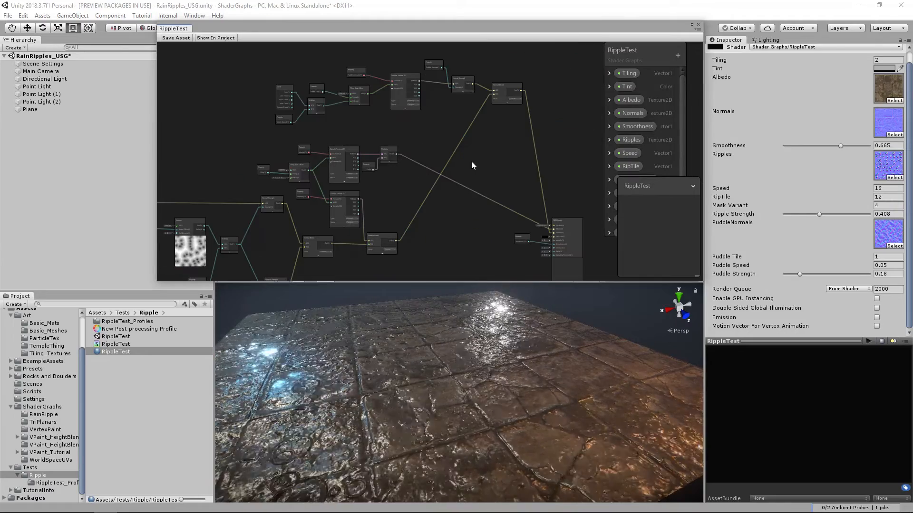
scroll(522, 141, up, 2)
middle_drag(480, 108, 510, 159)
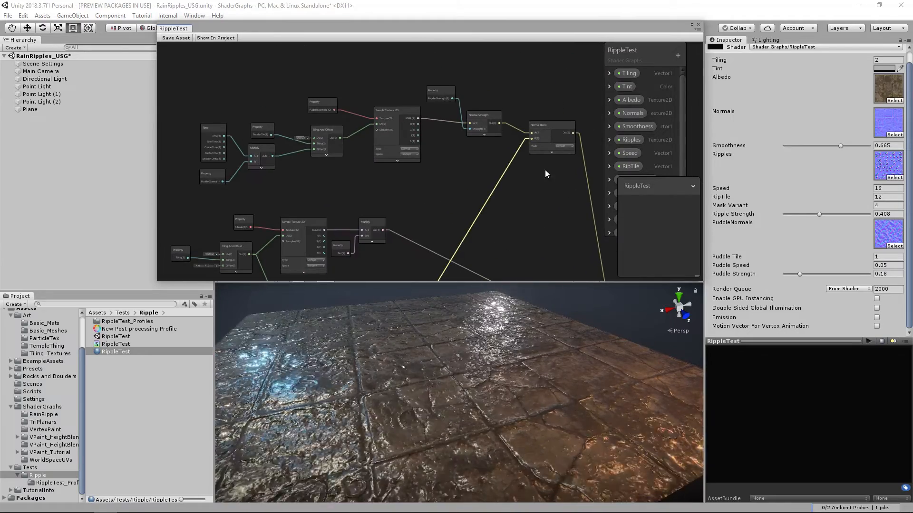
Set the RippleTest material's Puddle Strength to 0.169 and view the floor from another angle.
drag(800, 275, 799, 275)
alt+drag(599, 333, 546, 371)
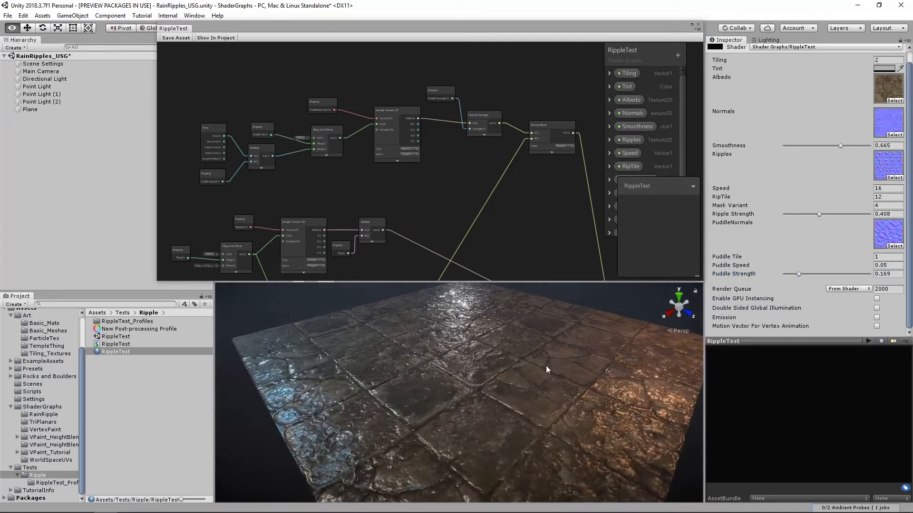